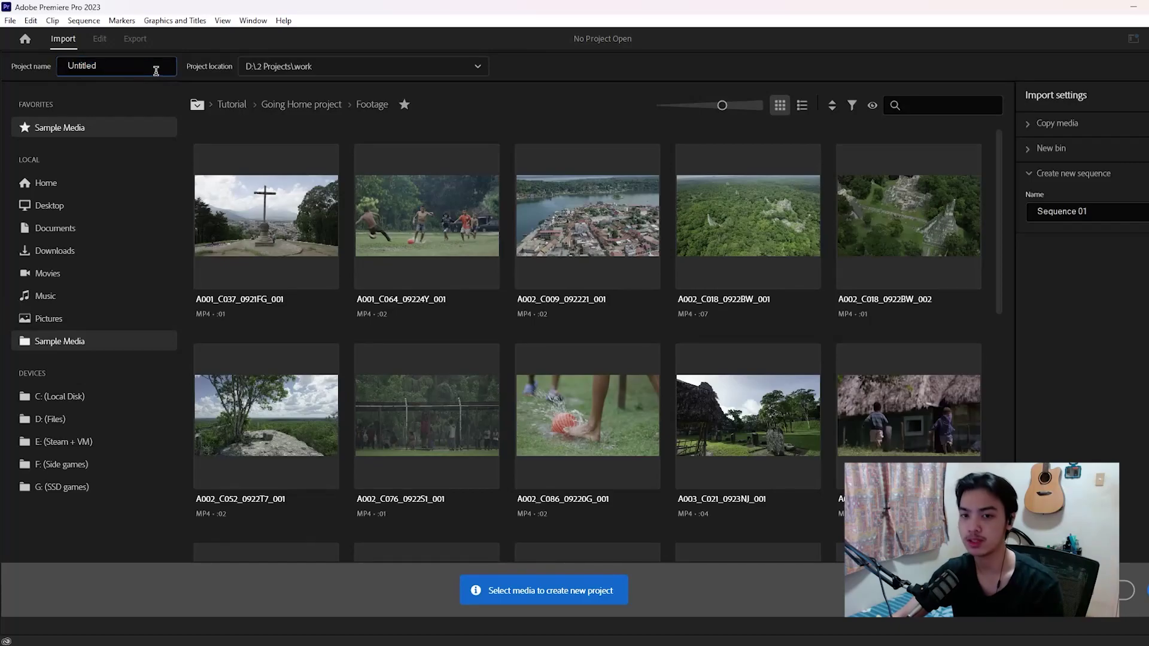
key(ctrl+a)
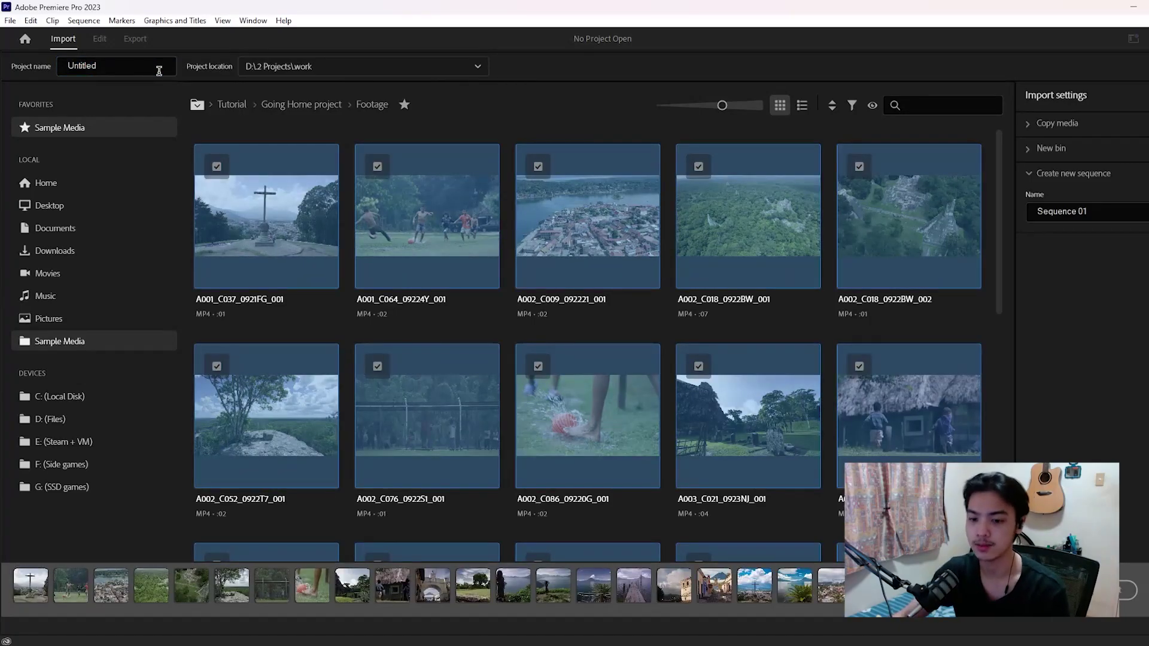
click(218, 167)
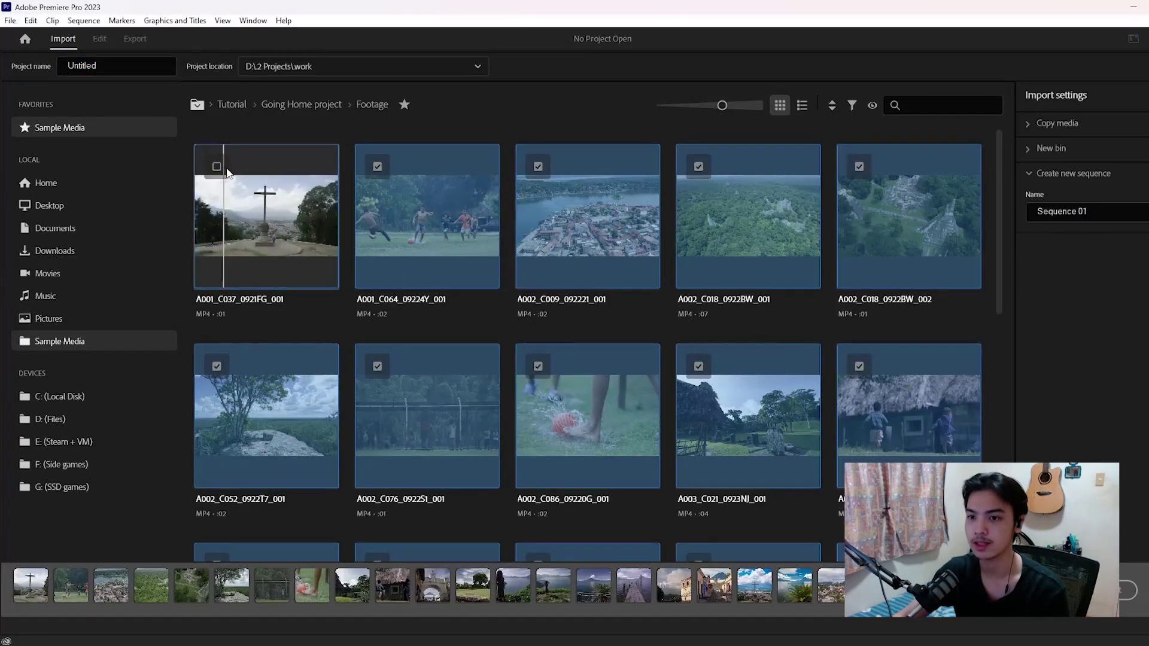
click(378, 171)
click(540, 169)
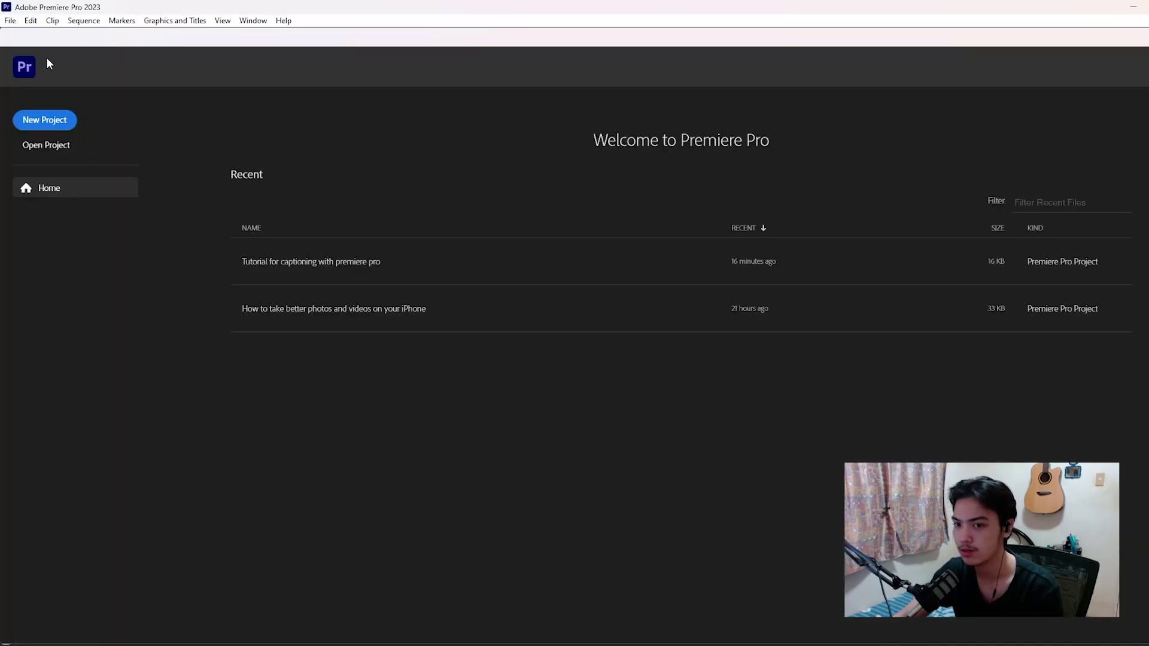
click(45, 120)
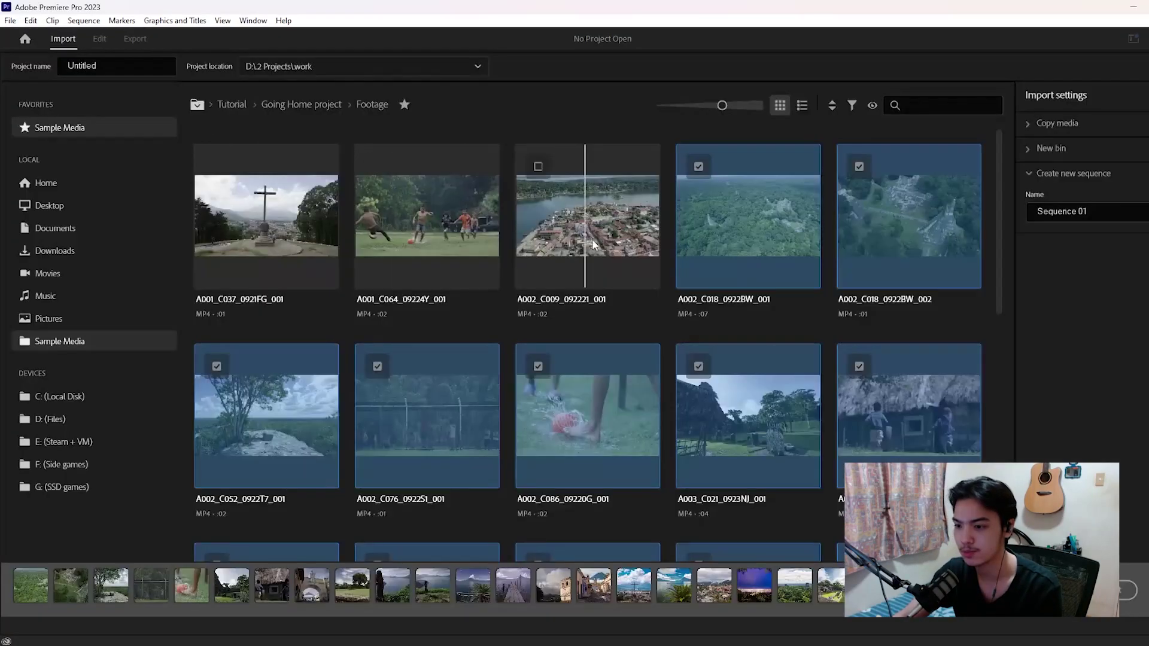
right_click(831, 591)
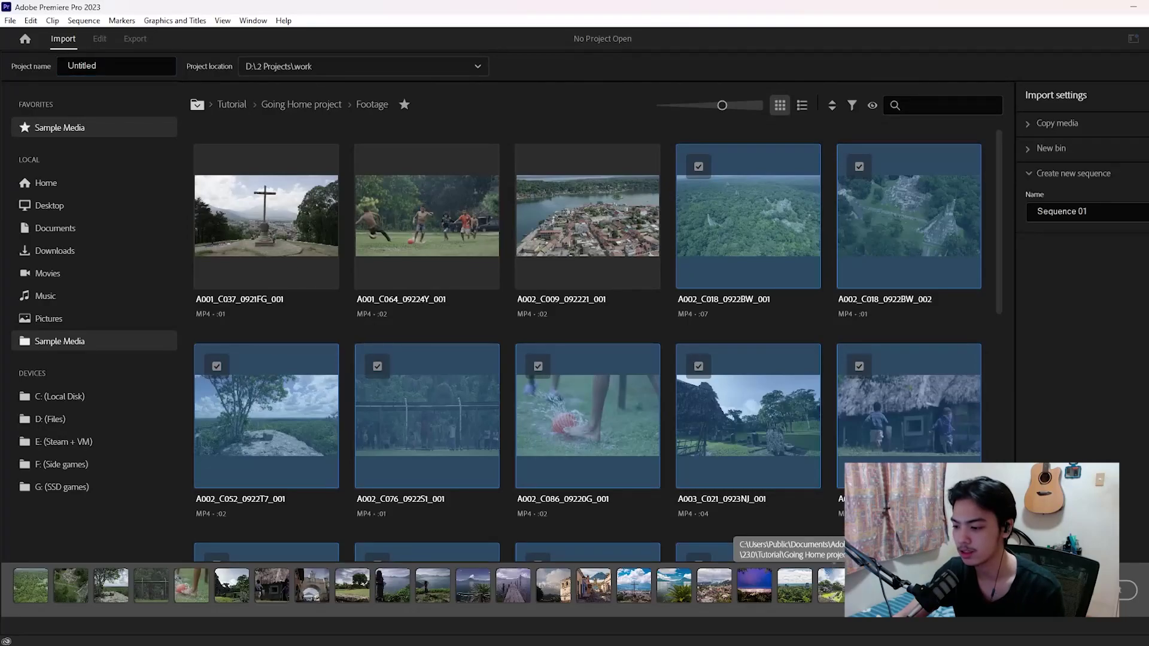
click(857, 575)
Name the project "turotial for captions" and create it without importing any media
double_click(110, 62)
text(testing for captio)
text(ns)
key(ctrl+shift+Left)
text(turotial)
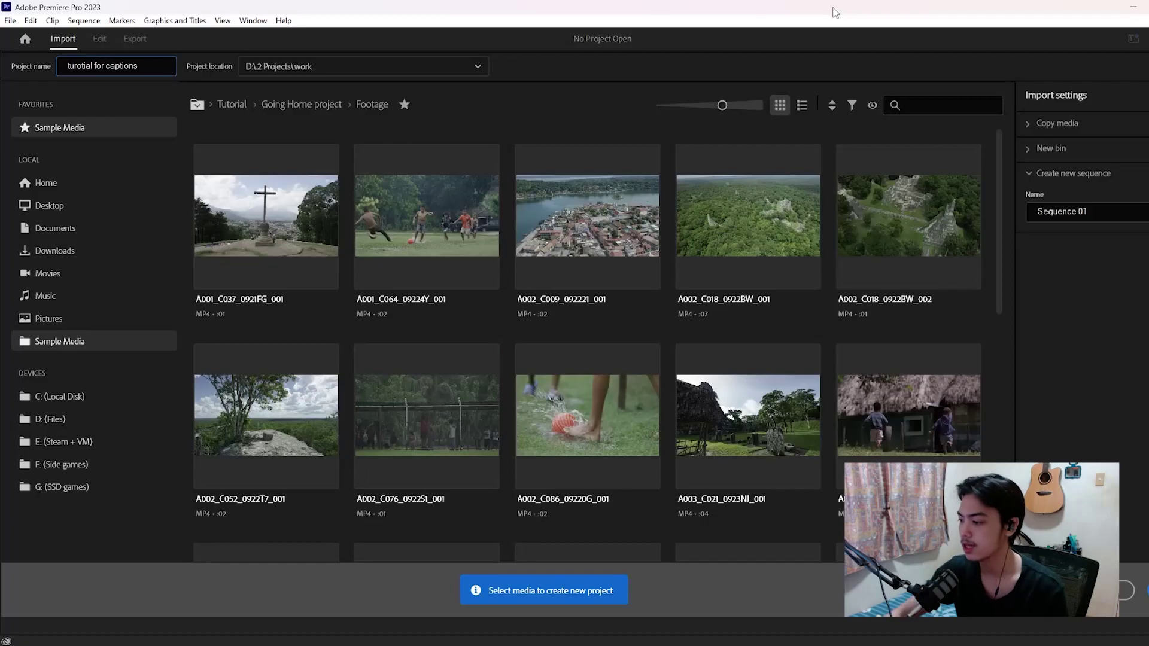
key(Return)
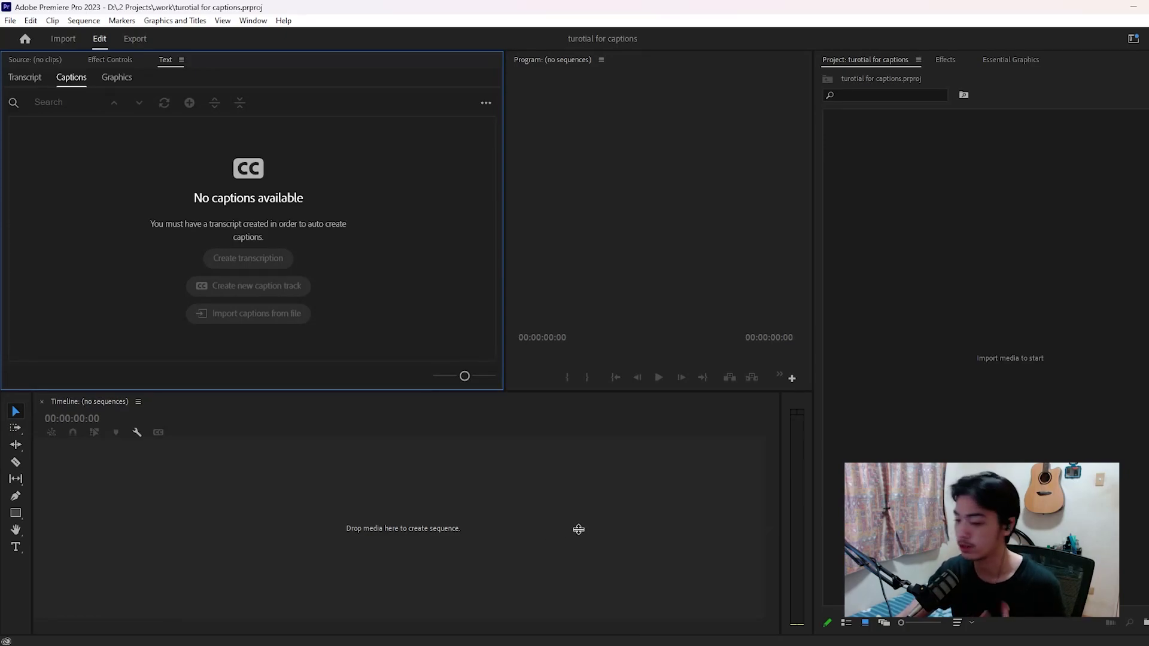
Start a new sequence and set its timebase to 24.00 frames/second
mouse_move(562, 644)
click(554, 615)
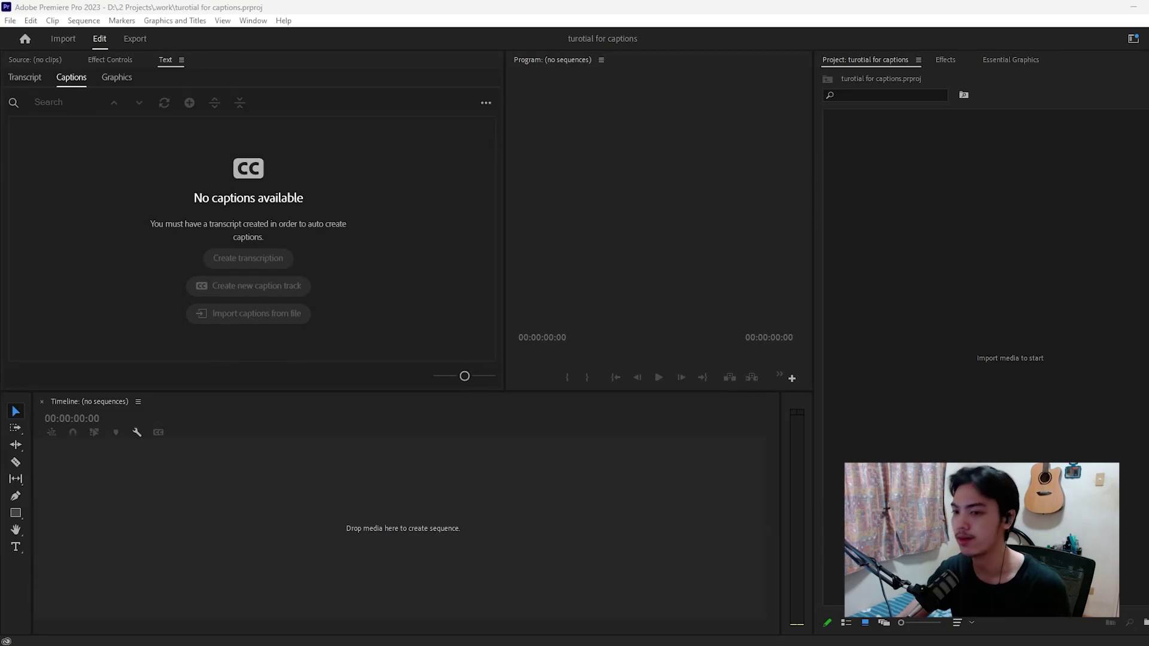
click(449, 566)
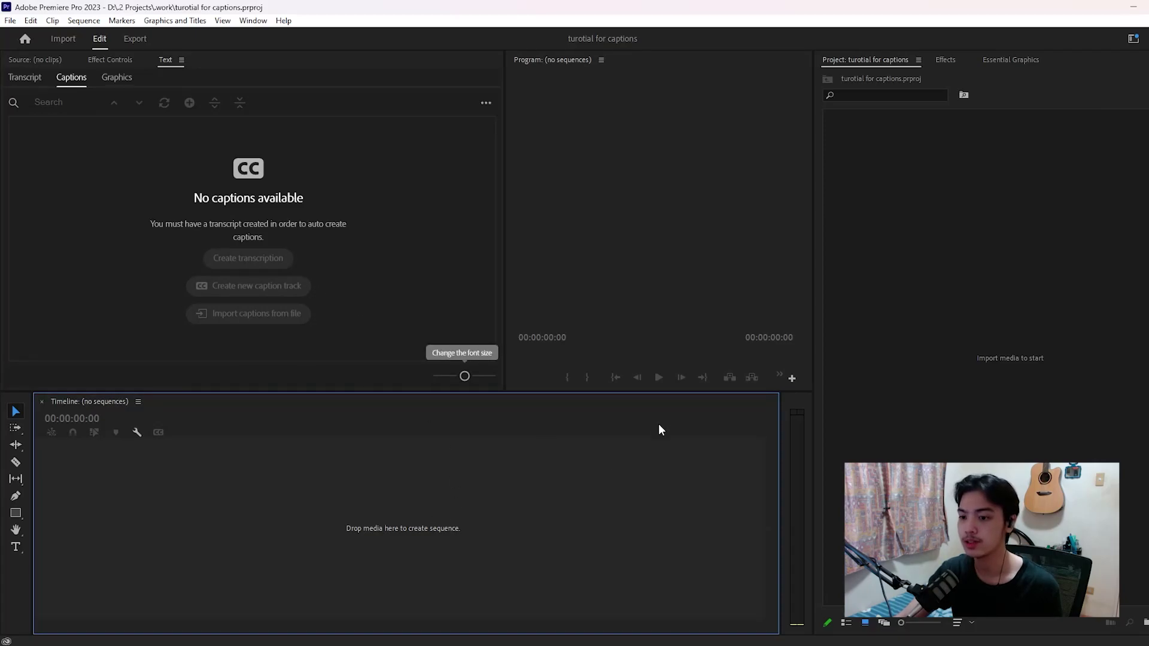
key(ctrl+n)
drag(580, 102, 557, 103)
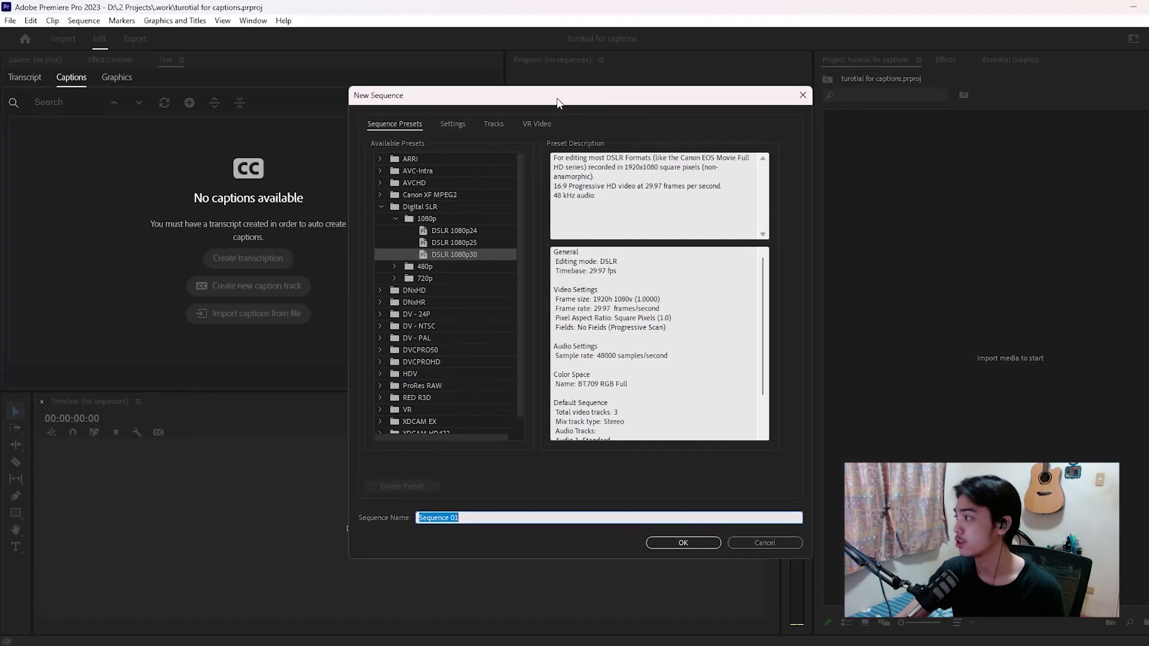
click(461, 123)
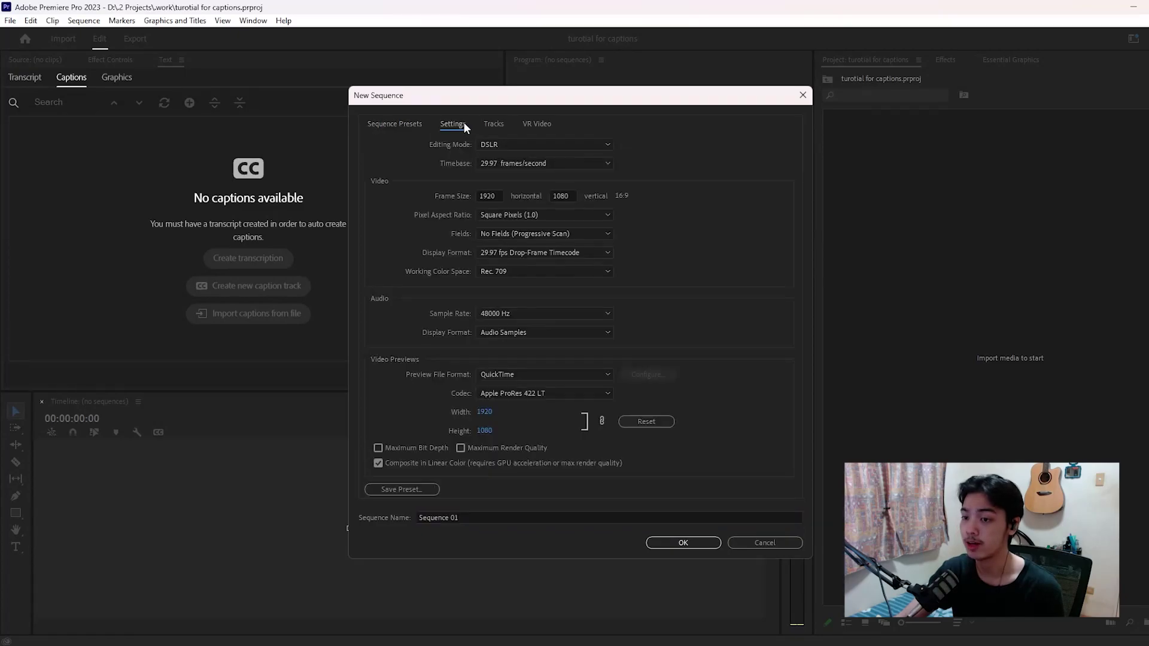
click(523, 161)
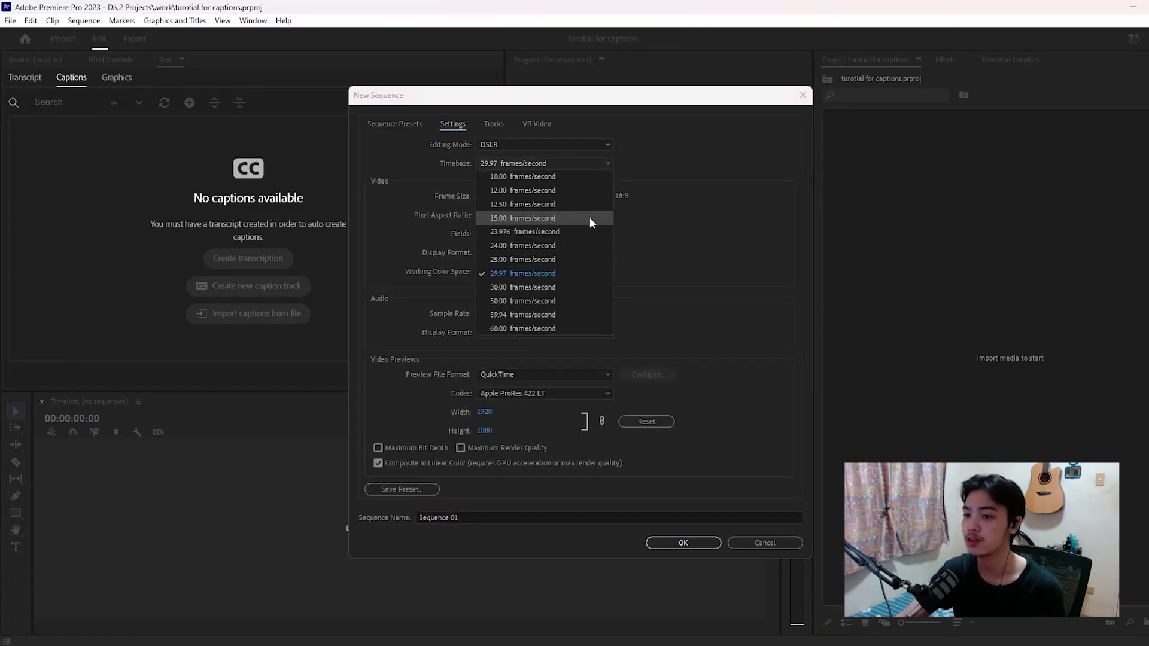
click(573, 246)
Set the new sequence's frame size to 1280 horizontal by 720 vertical
click(500, 193)
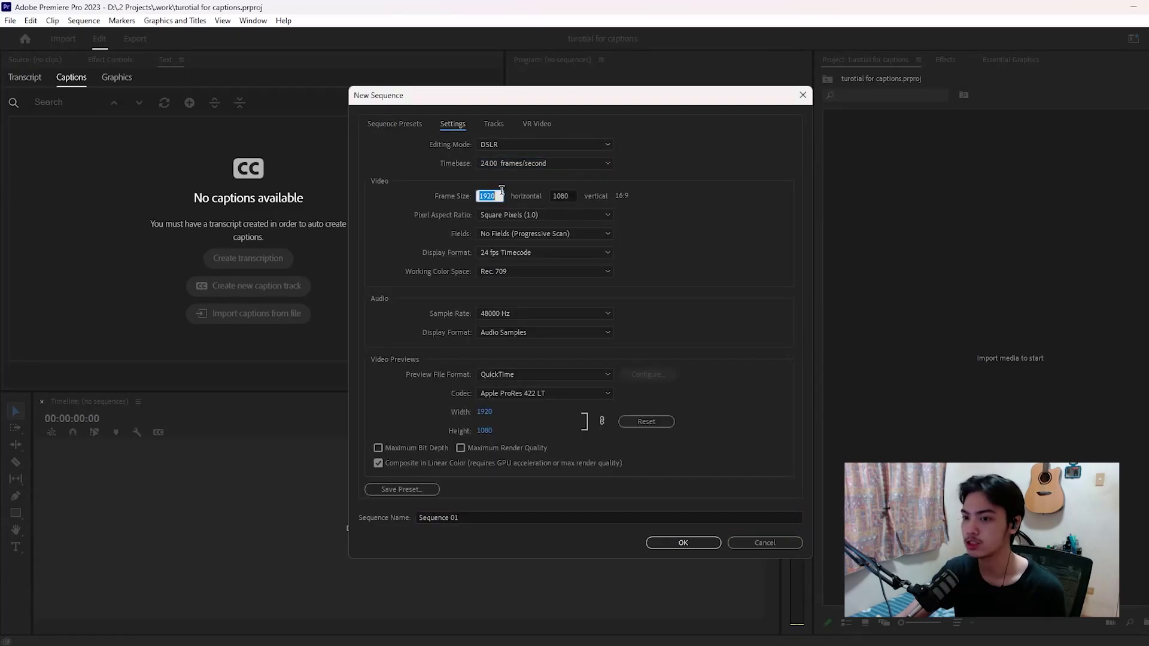
text(1280)
key(Tab)
text(720)
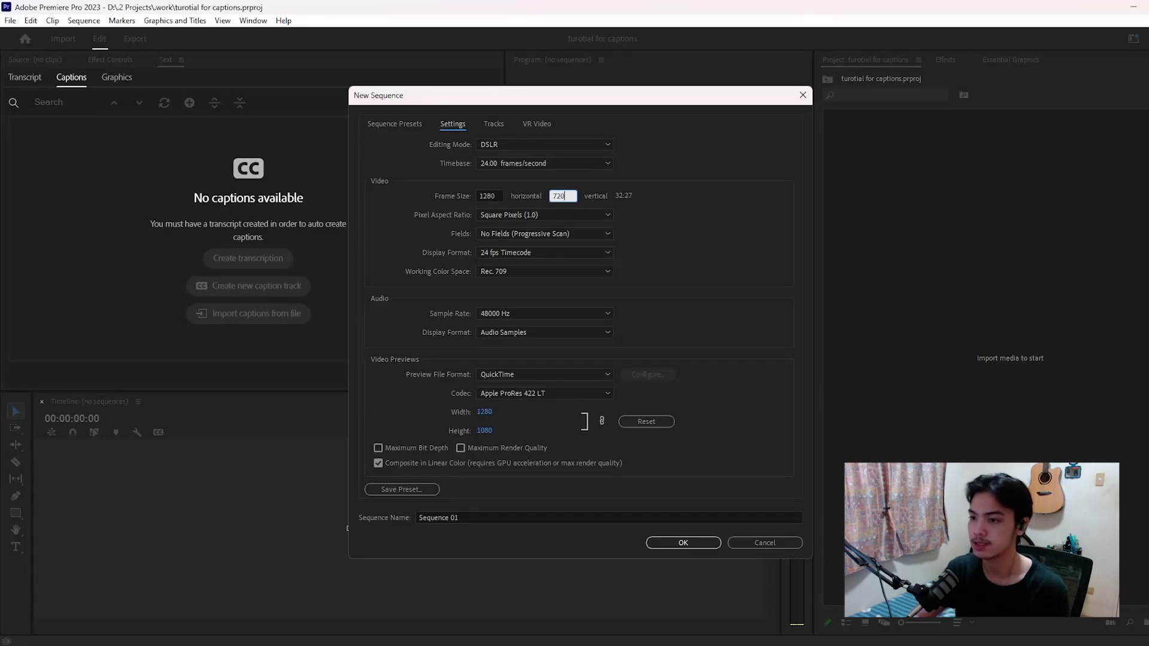
key(Tab)
Set the video preview codec of the new sequence to GoPro CineForm, keeping QuickTime as the preview file format
click(556, 372)
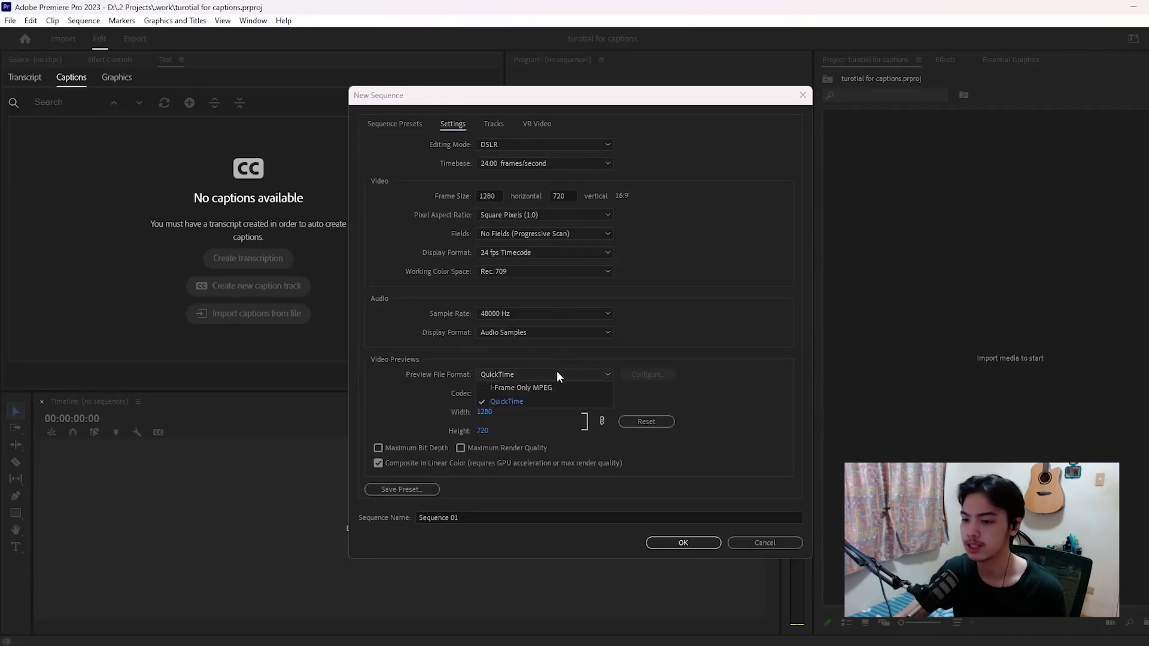
click(662, 383)
click(572, 396)
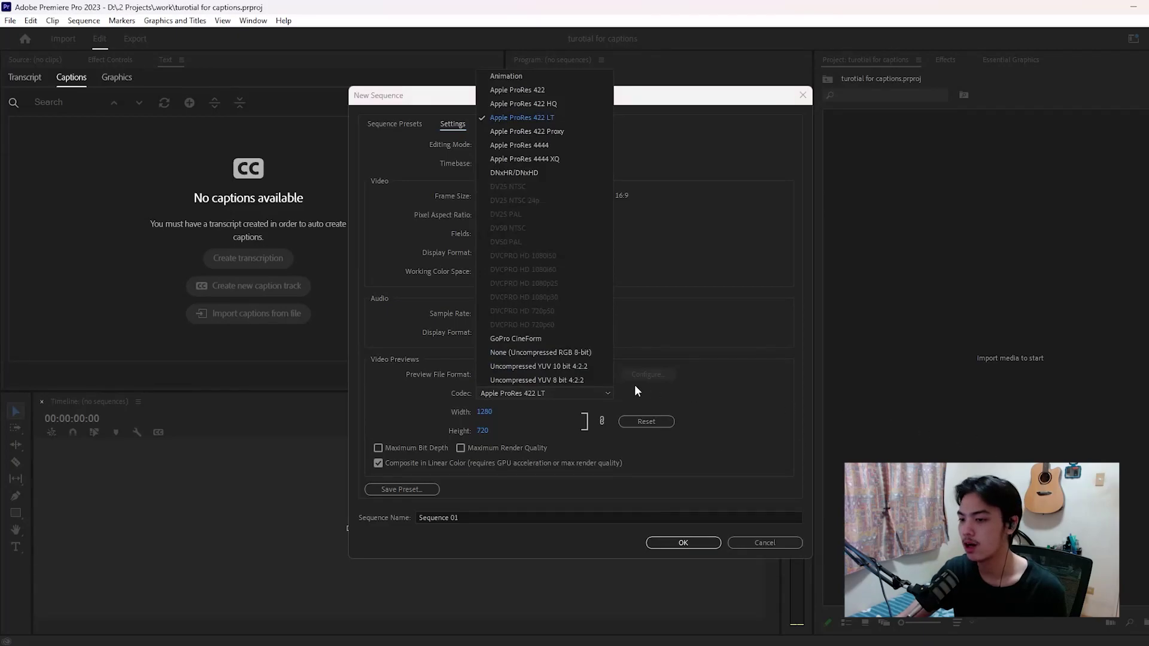
click(569, 341)
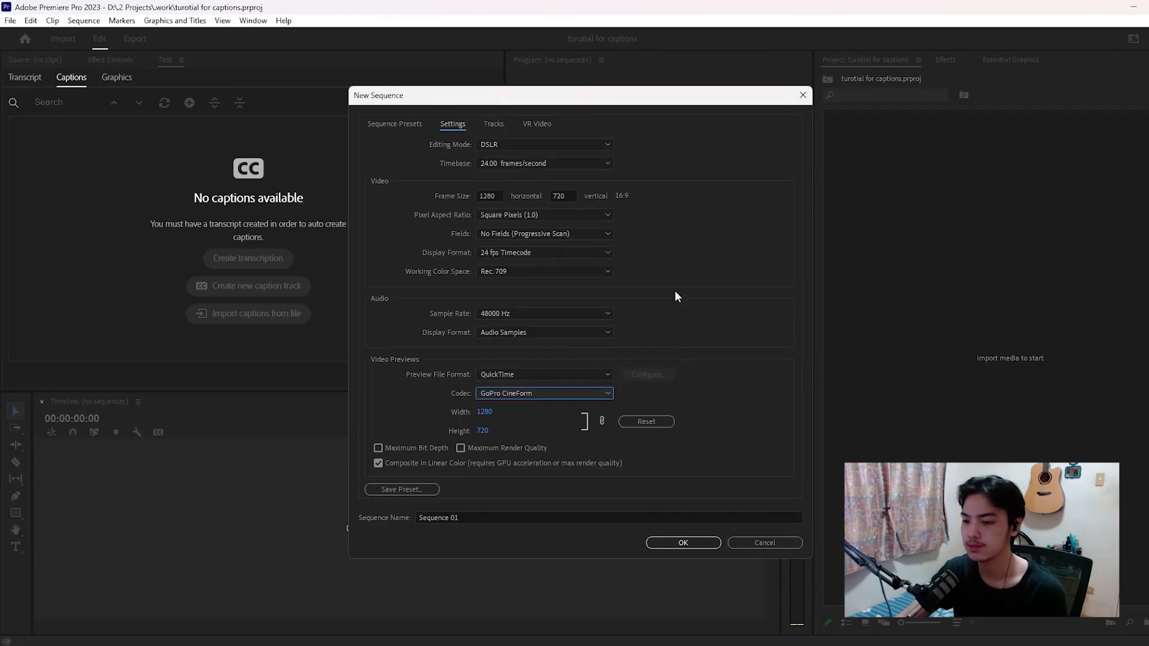
Name the sequence "tutorial for captions" and create it
click(535, 524)
key(ctrl+a)
text(tur)
key(BackSpace)
text(torial for captions)
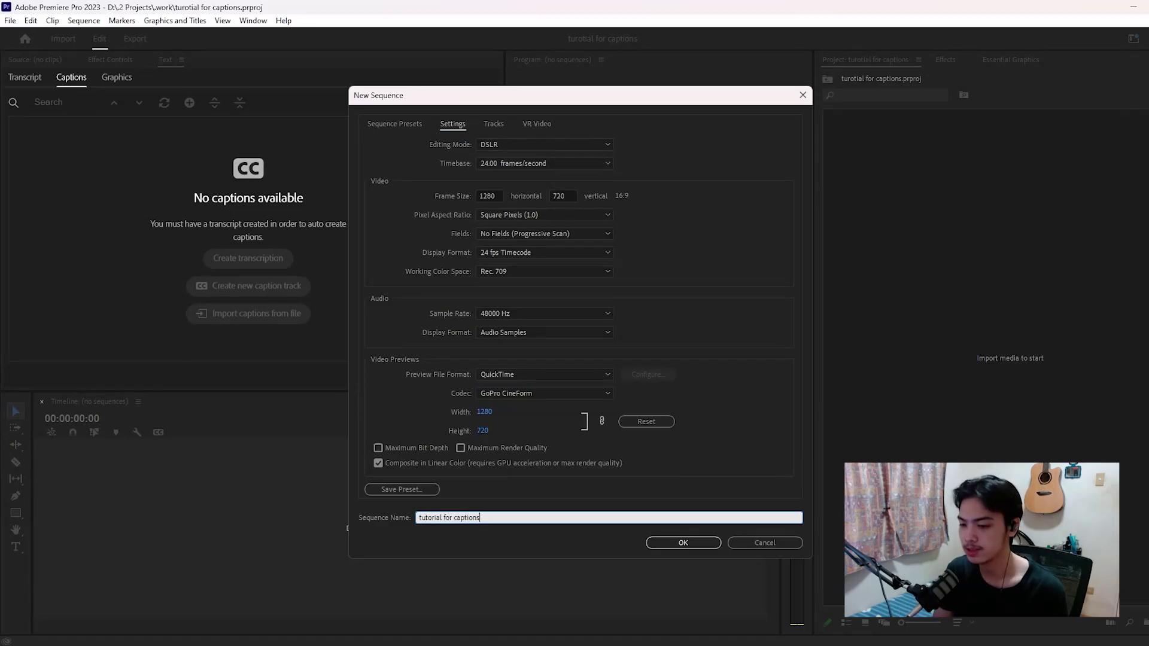
click(707, 543)
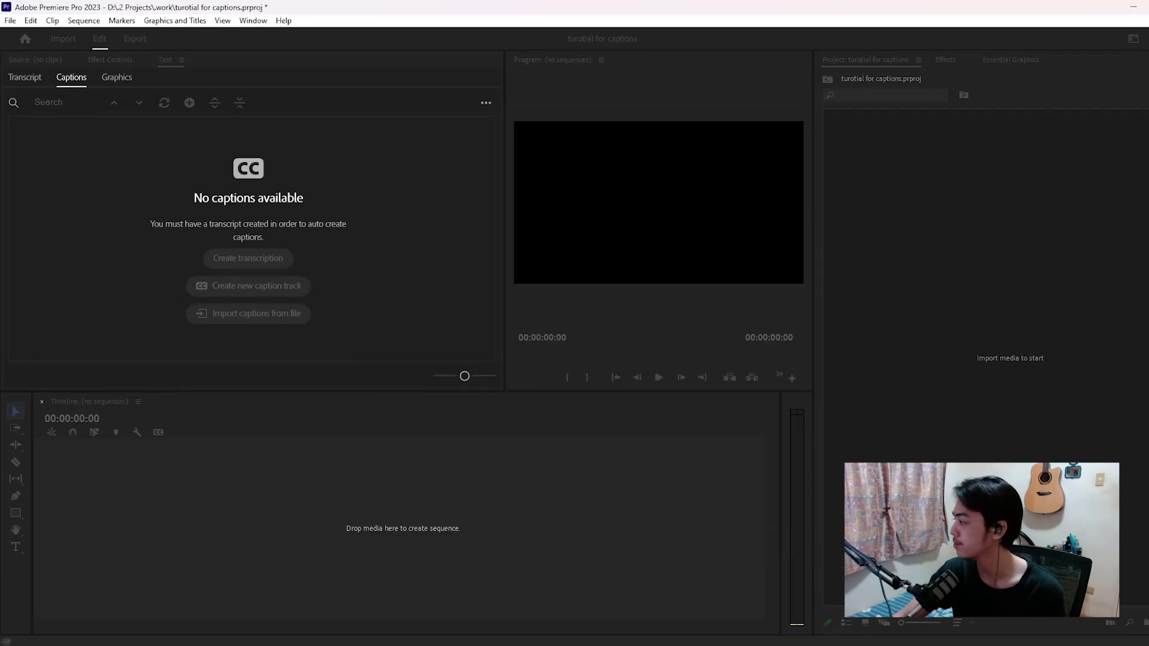
Place the recording "How to color grade photos on an iPhone using Lightroom.mp4" on the timeline's V3 track, keeping the existing sequence settings
drag(461, 493, 266, 614)
click(1075, 345)
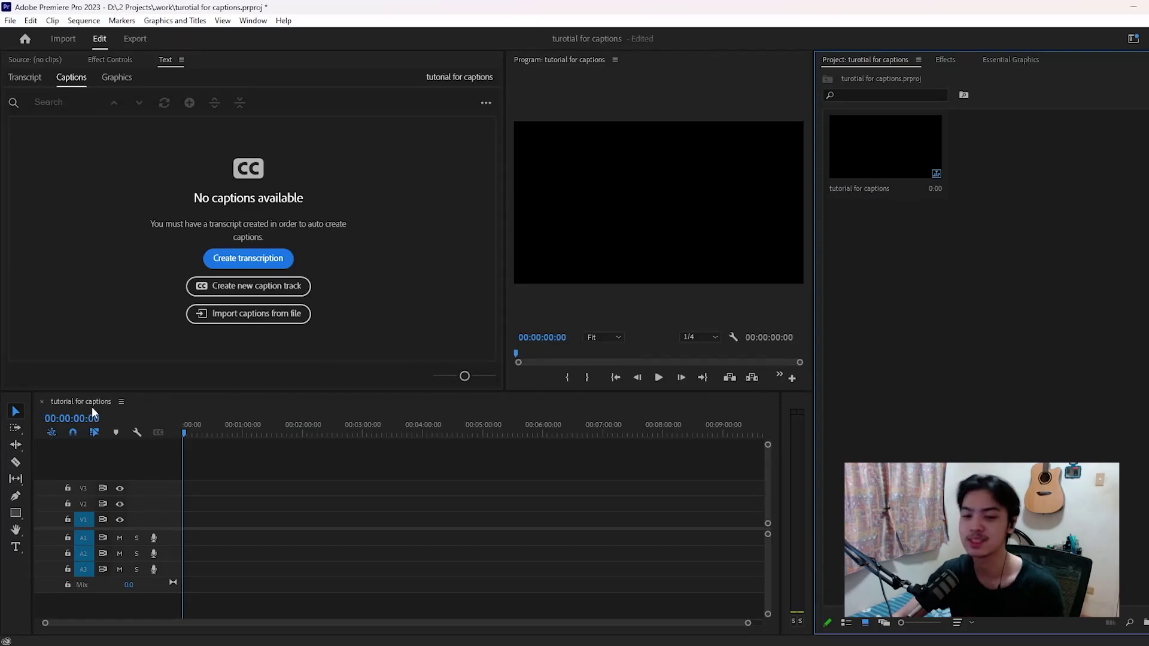
drag(711, 472, 573, 547)
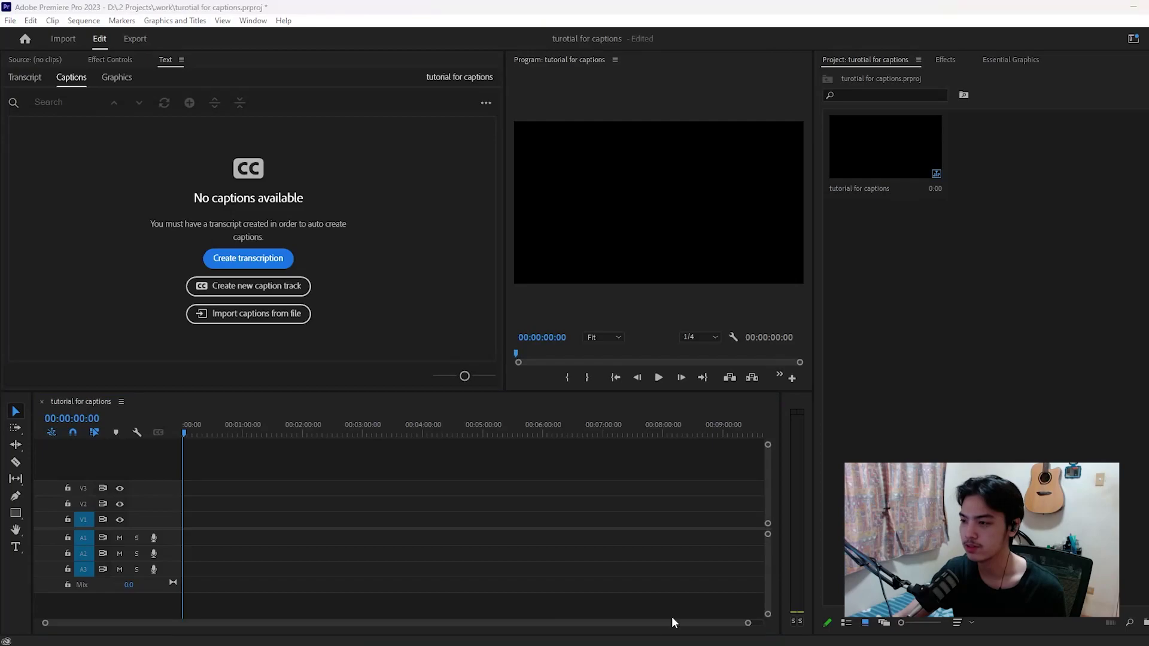
drag(1089, 180, 823, 110)
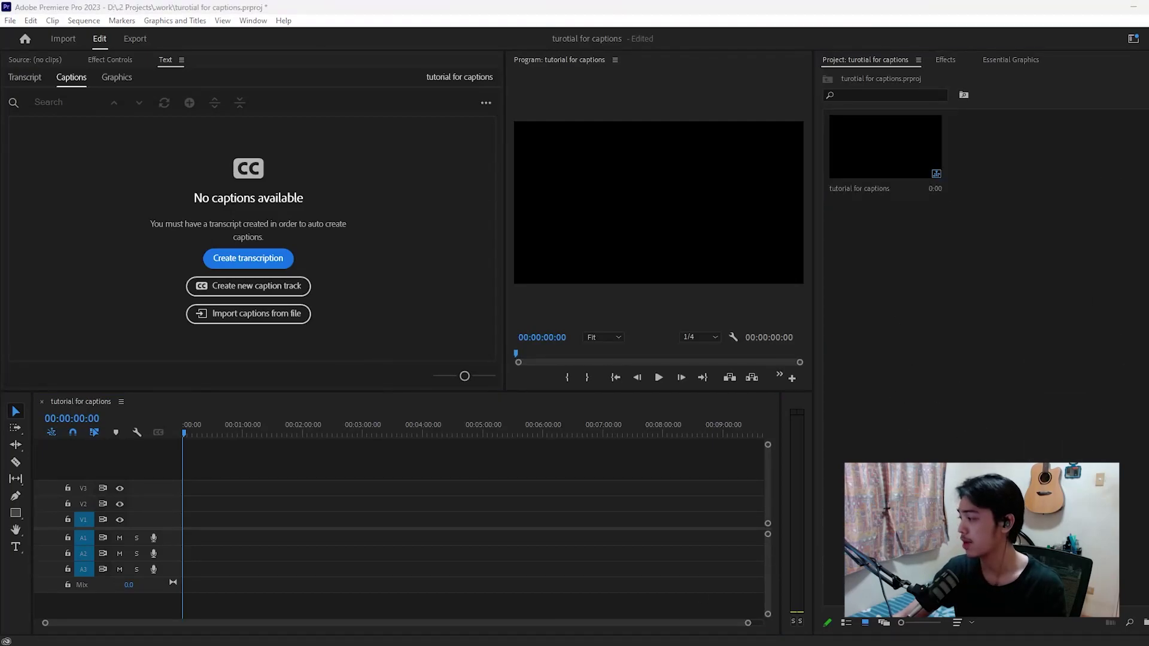
drag(1148, 240, 471, 494)
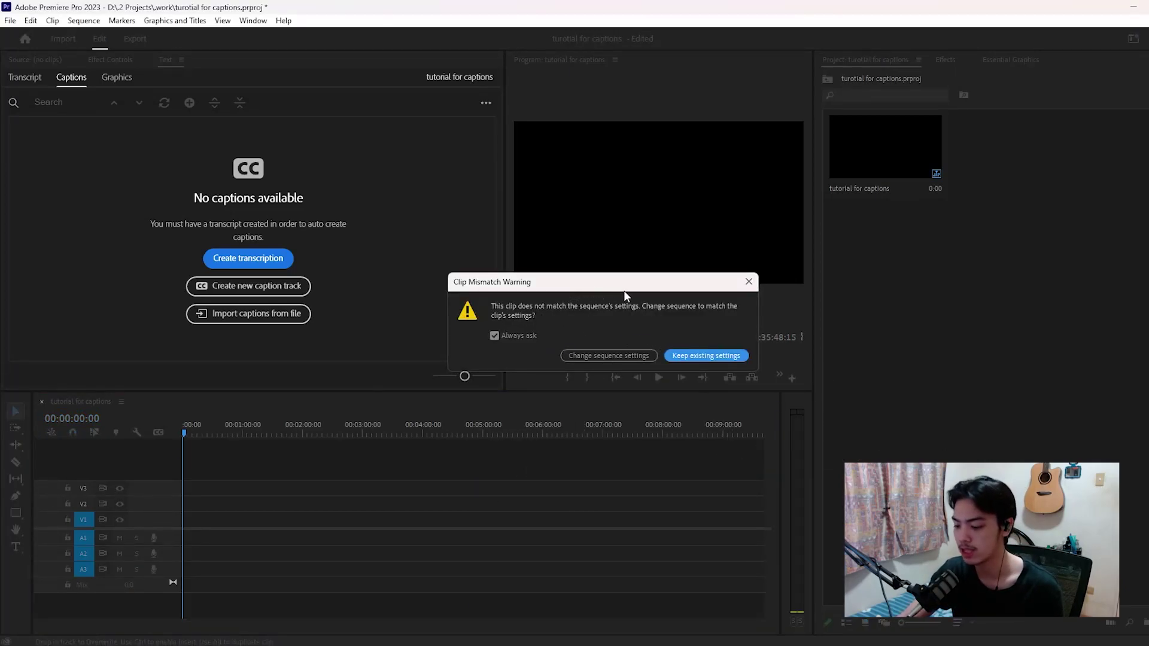
drag(606, 284, 533, 293)
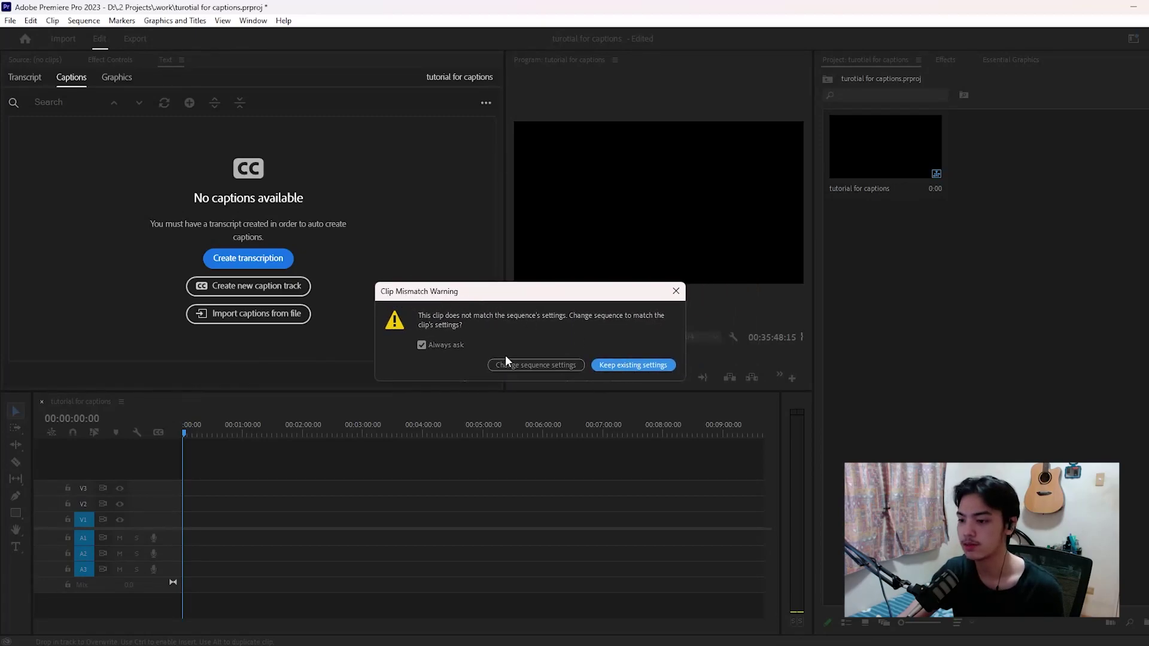
click(634, 365)
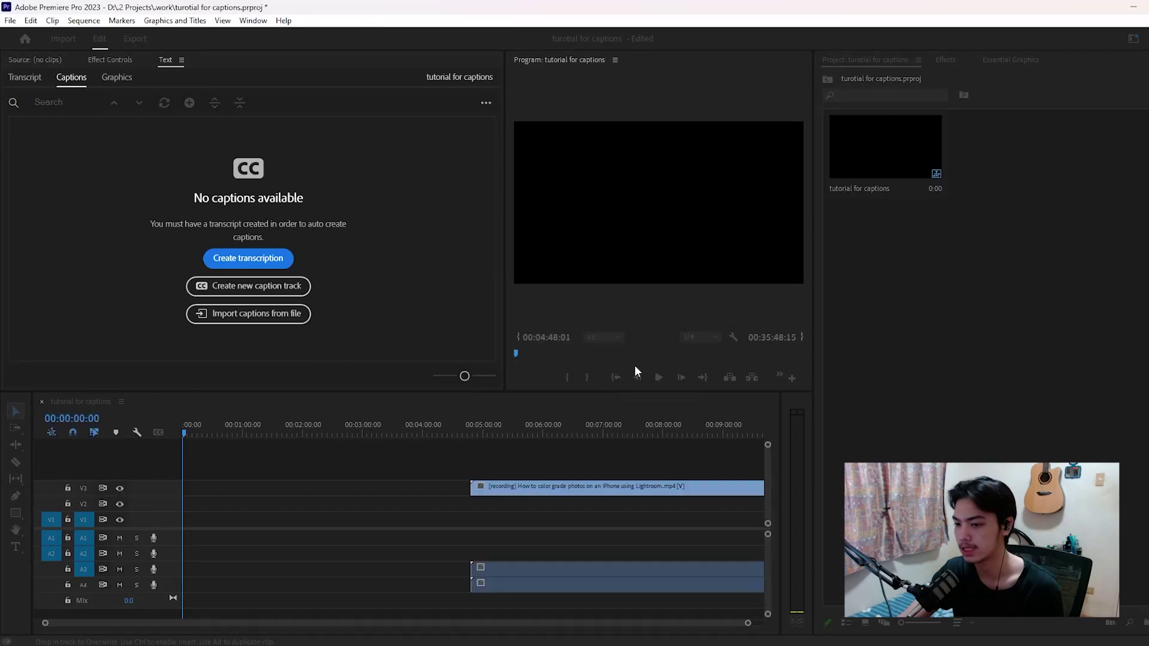
Close the gap before the recording clip and move it down to video track V1 and audio tracks A1 and A2
click(421, 494)
key(Delete)
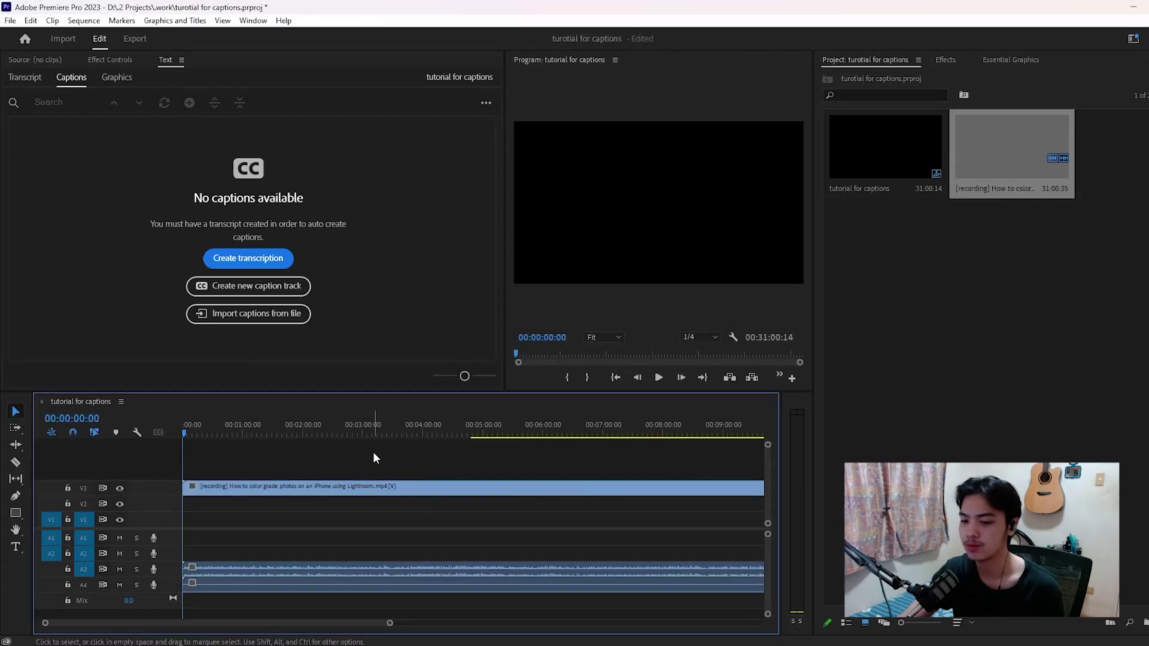
drag(345, 489, 322, 539)
click(321, 483)
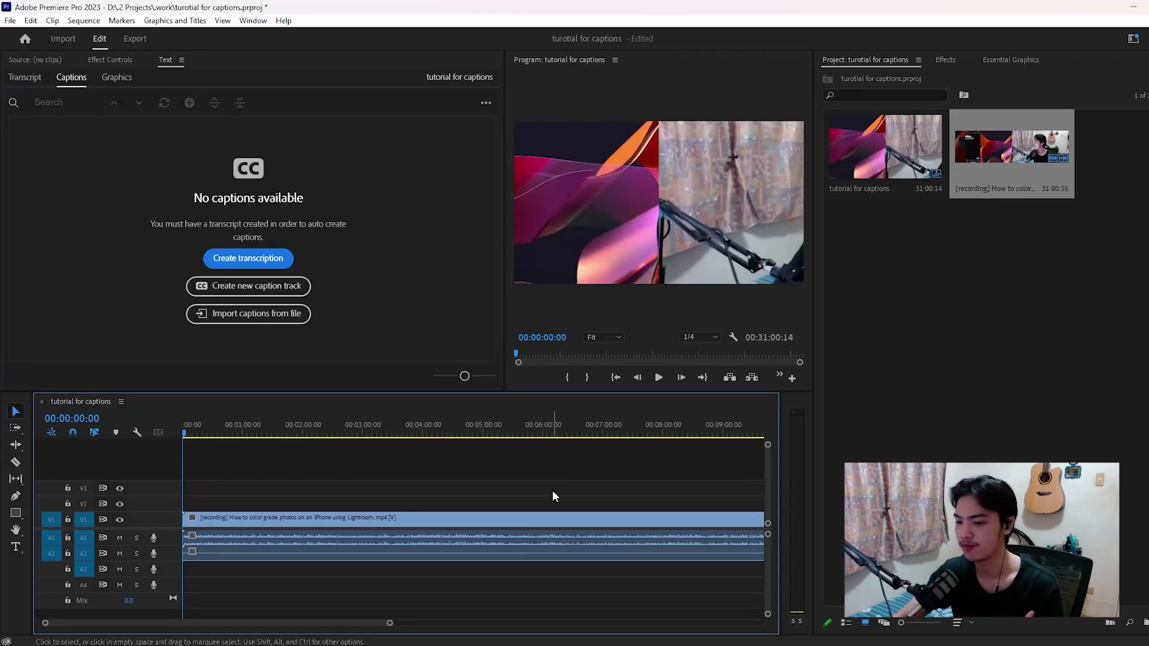
Set the recording clip's horizontal position to -216 and its scale to 71 in Effect Controls
click(541, 519)
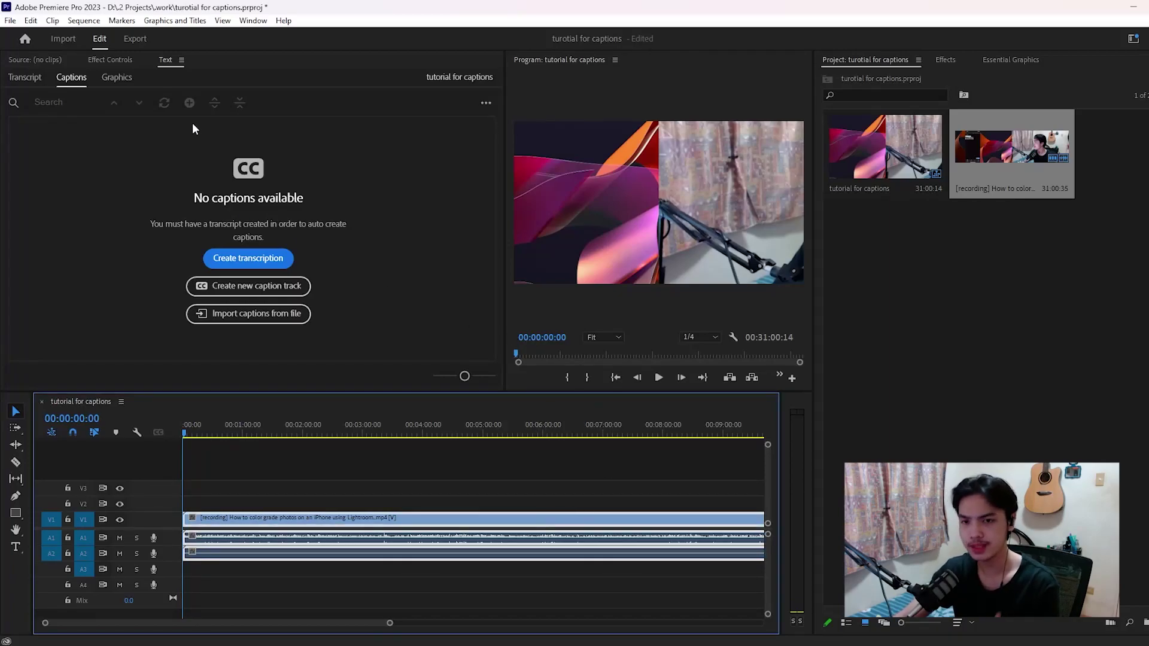
click(357, 498)
click(374, 519)
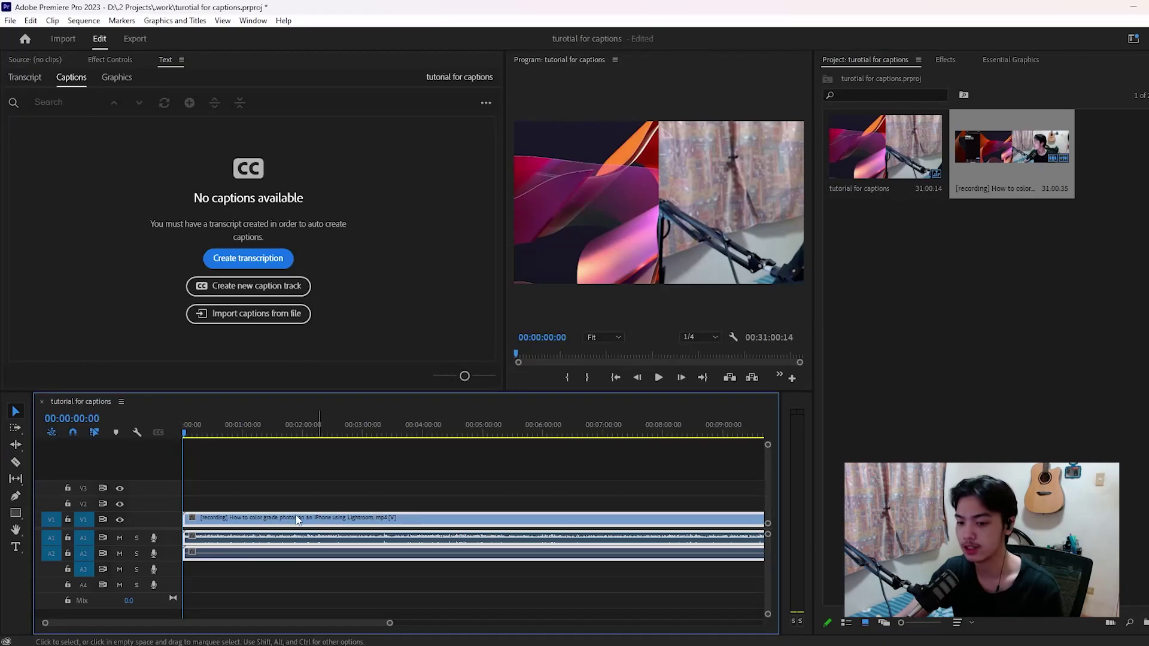
click(120, 61)
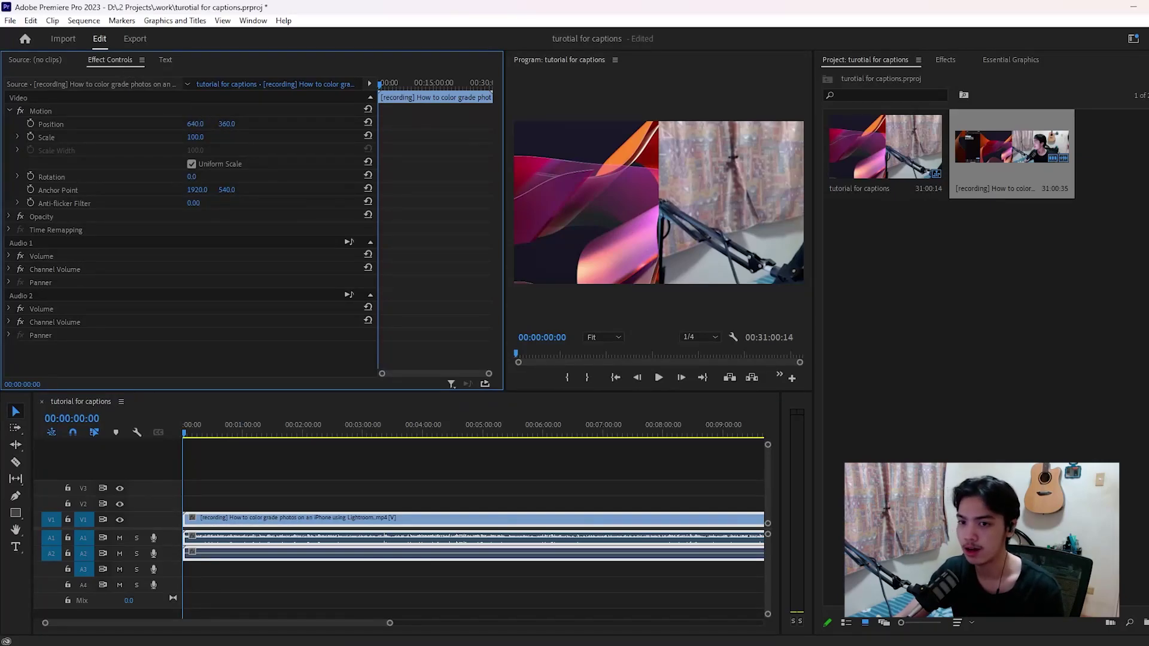
click(197, 123)
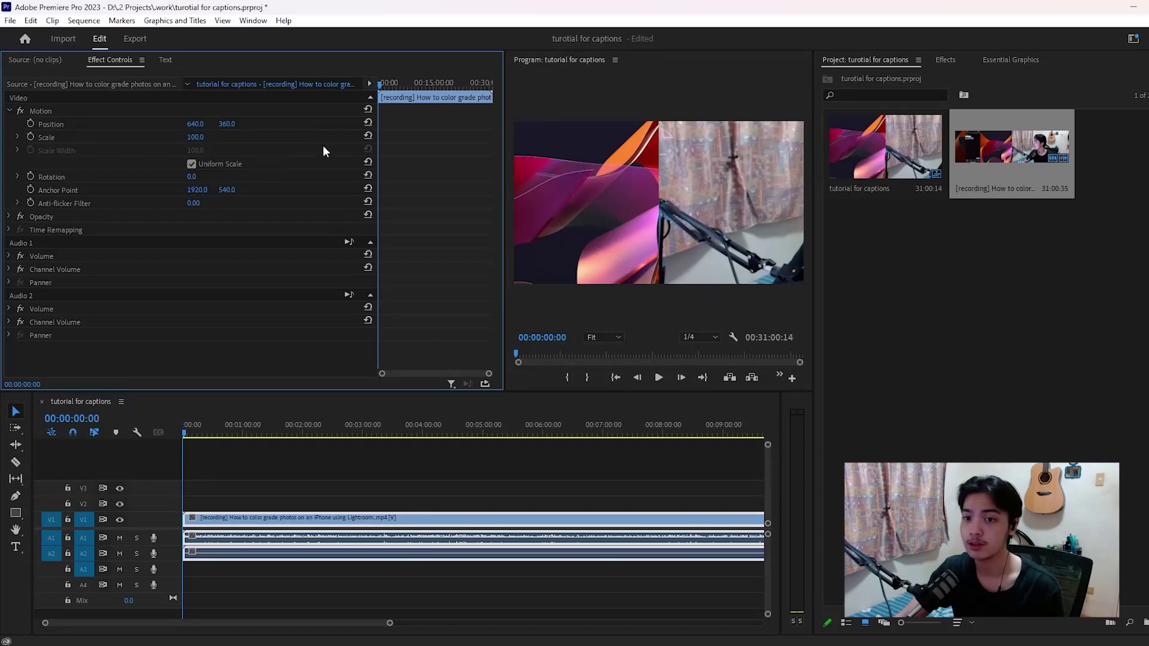
mouse_move(196, 123)
mouse_down()
mouse_move(207, 124)
mouse_move(182, 137)
mouse_up()
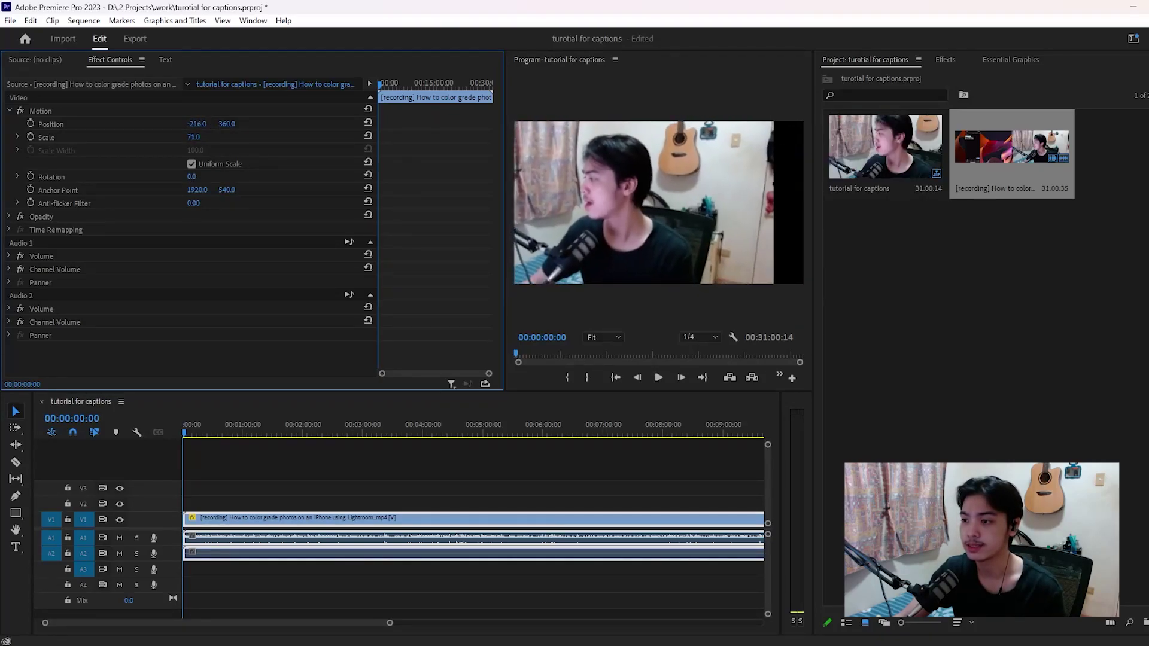
Reposition the clip freely through its Motion effect to about -49.4, 357.2 so the webcam half fills the frame
click(176, 111)
drag(630, 152, 669, 152)
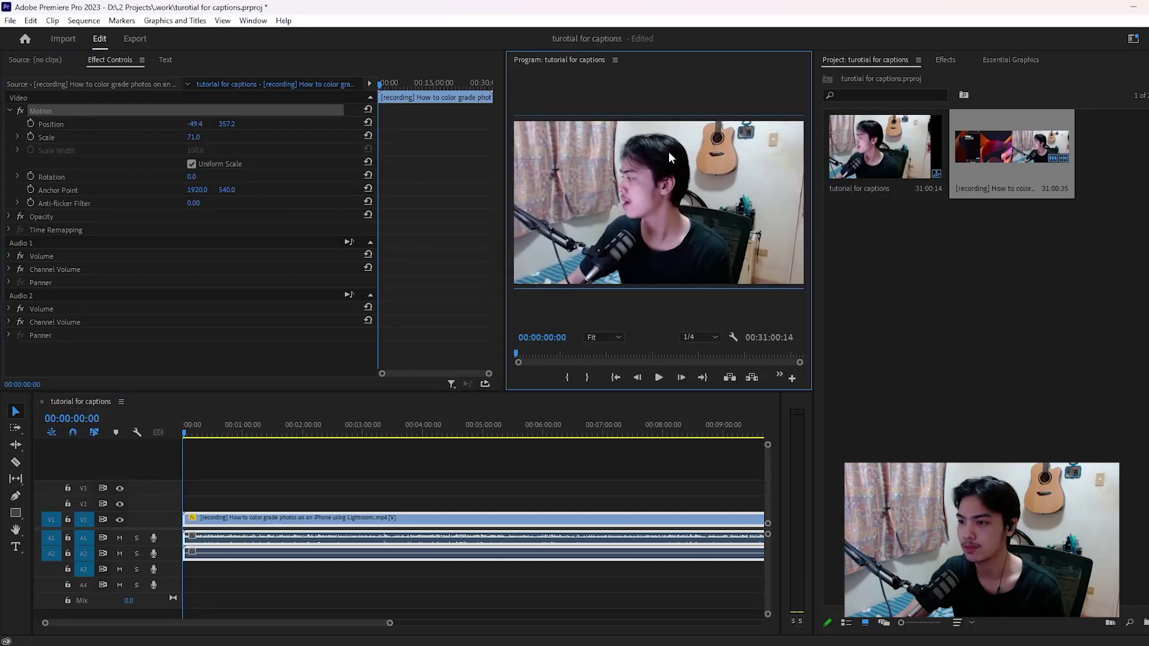
click(317, 488)
drag(377, 487, 274, 520)
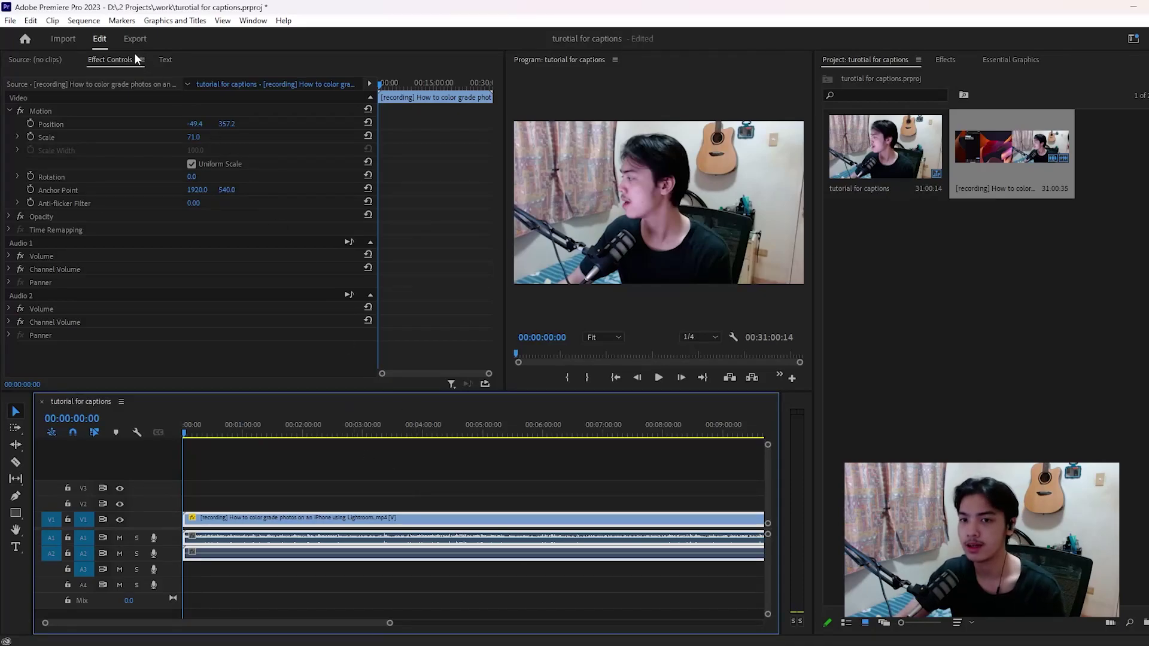
click(42, 111)
drag(597, 161, 616, 199)
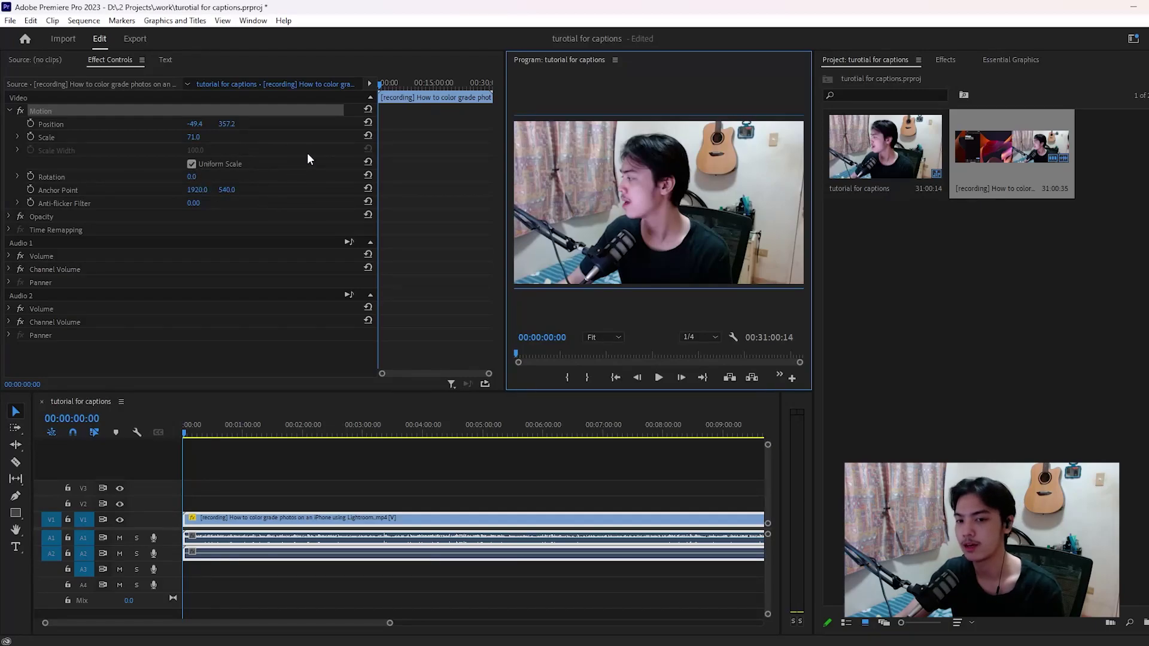
Enlarge the V1 and A2 tracks and fit the whole sequence into the timeline view
click(407, 476)
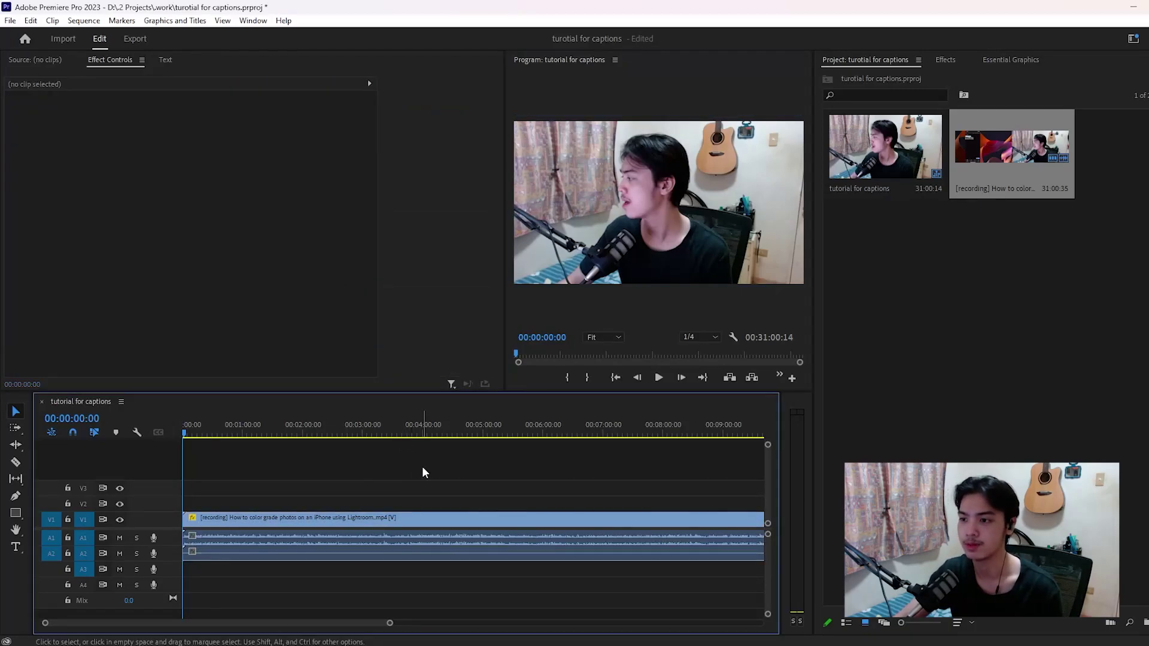
scroll(176, 553, up, 3)
scroll(173, 539, up, 2)
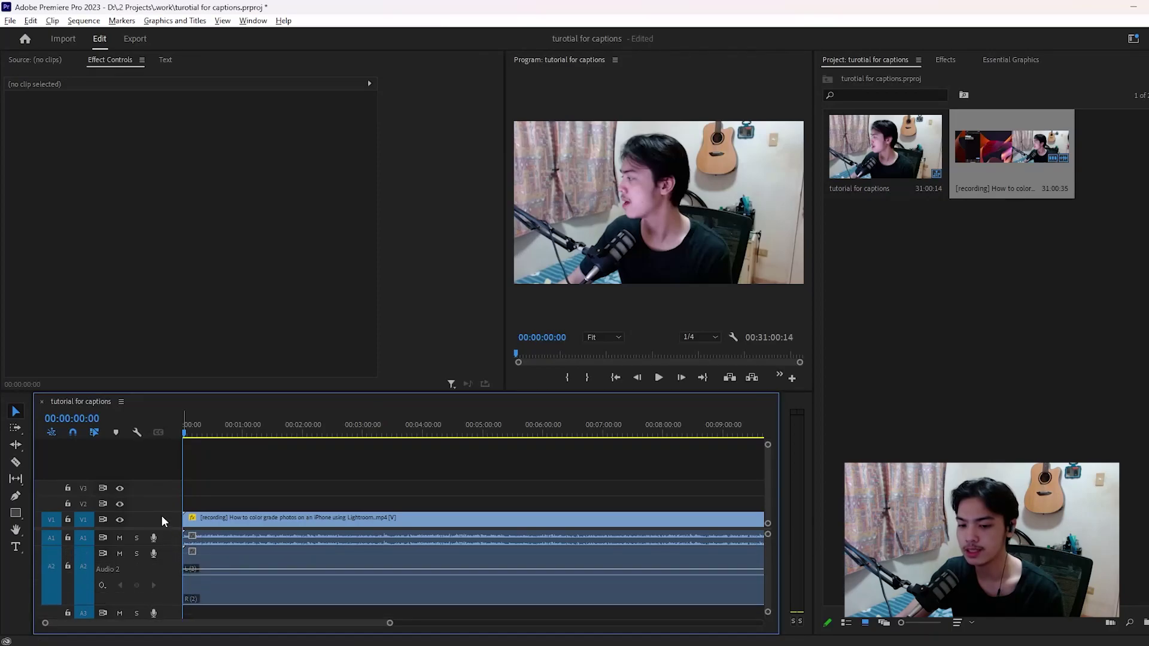
scroll(161, 519, up, 2)
key(grave)
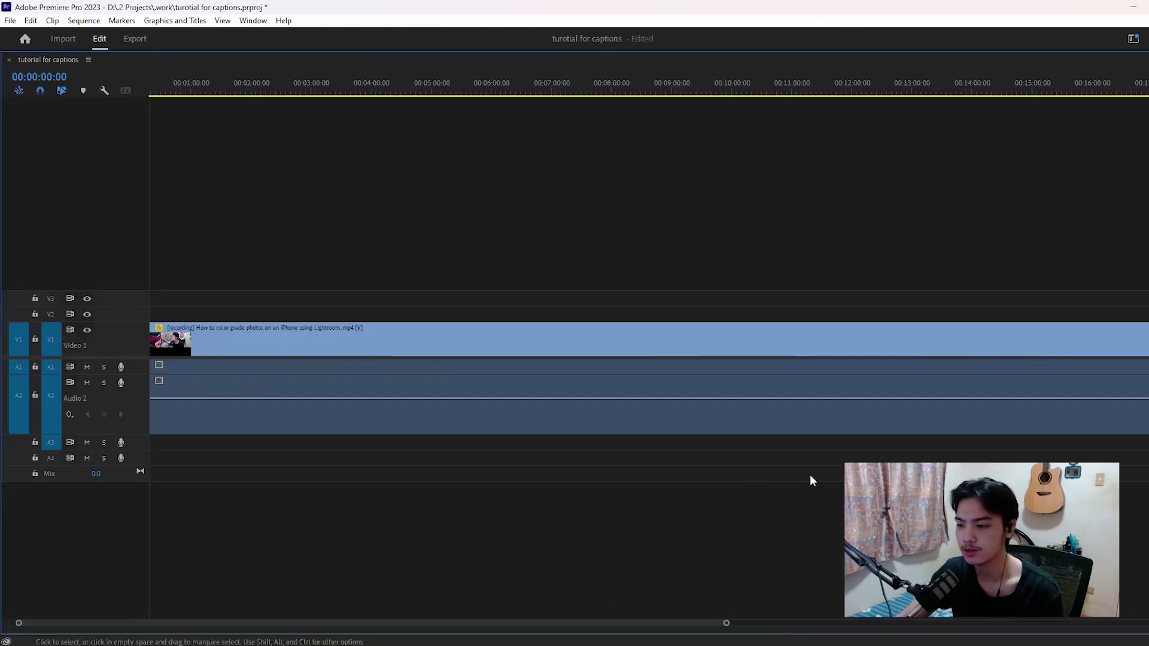
key(grave)
key(backslash)
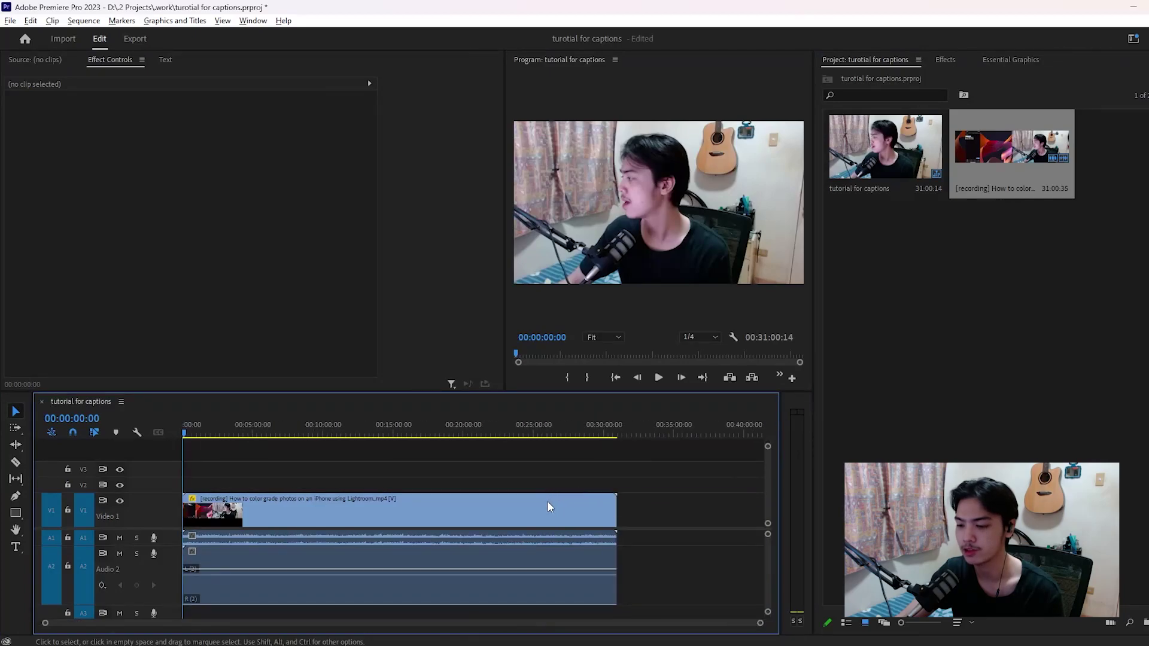
scroll(159, 533, down, 1)
Unlink the recording clip's video and audio, and delete its audio on track A2
click(409, 548)
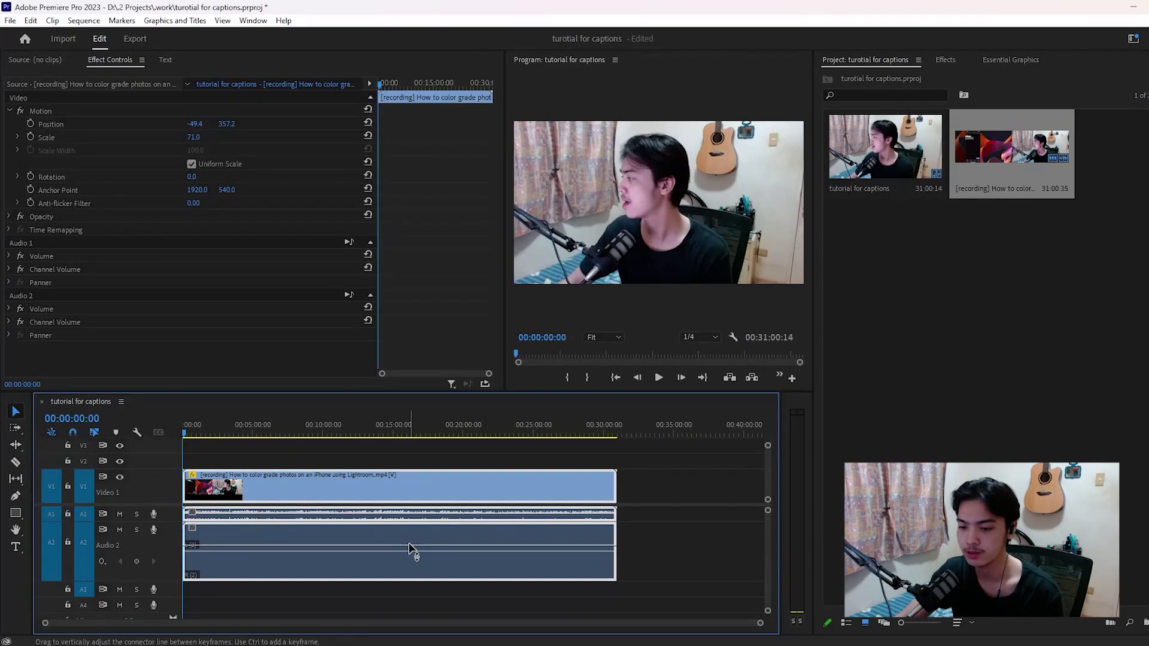
right_click(408, 543)
click(495, 231)
drag(666, 579, 598, 552)
key(Delete)
Nest the recording's V1 video clip as a sequence named "Nested for no lag"
click(354, 485)
right_click(355, 484)
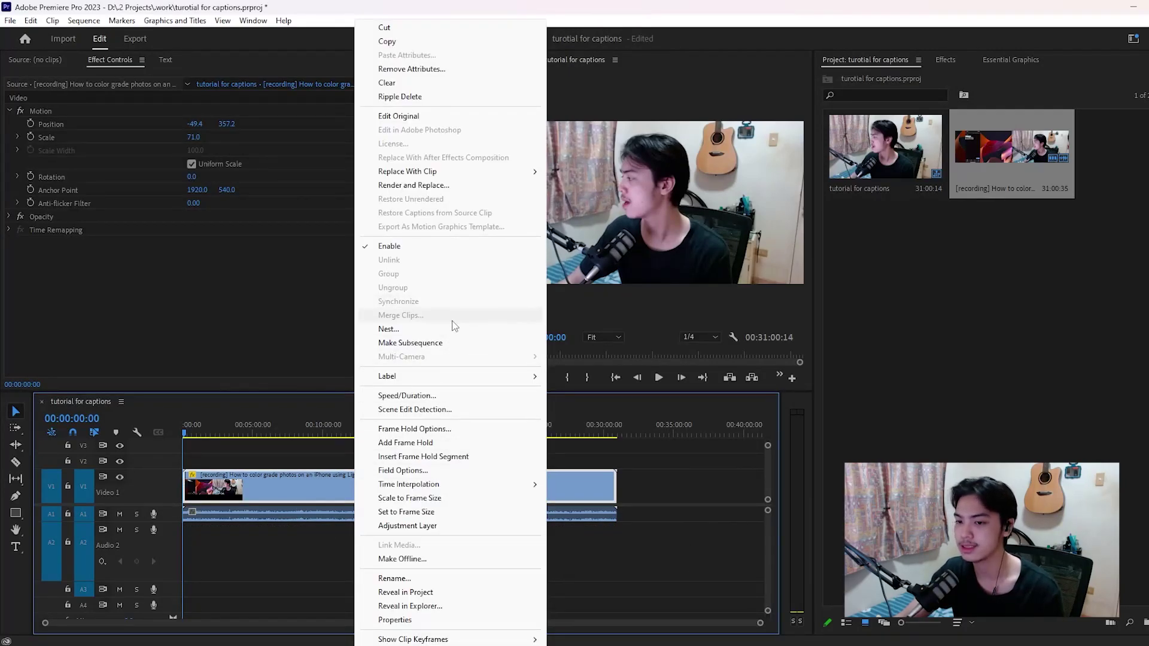
click(451, 328)
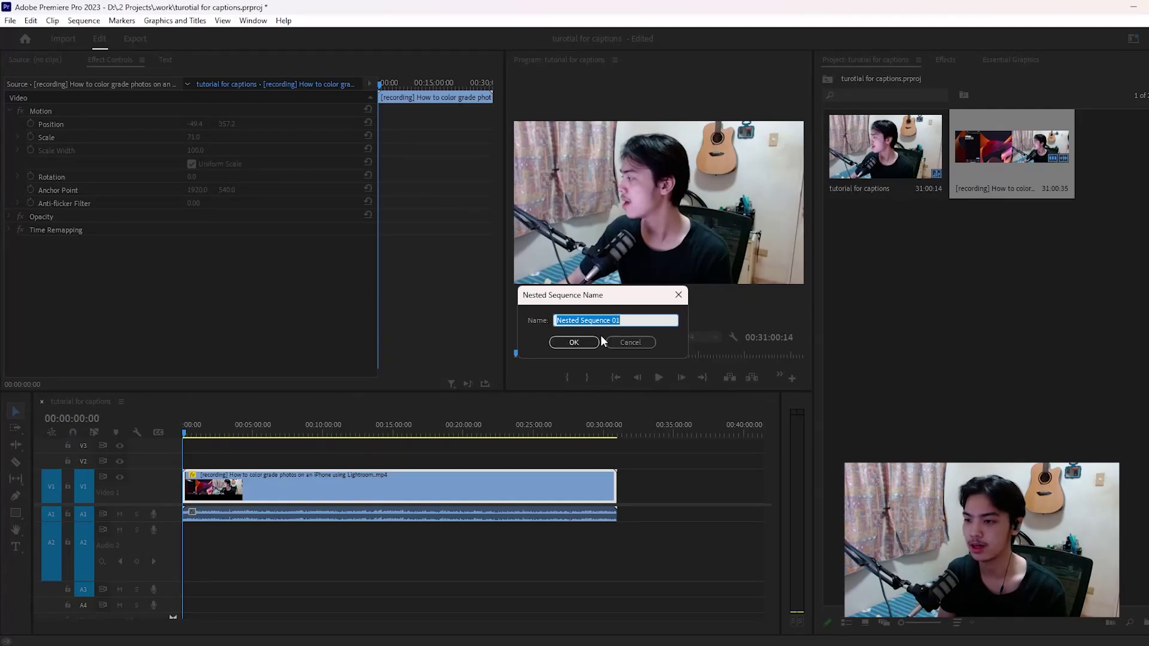
text(Nested for no lag)
key(Return)
scroll(407, 493, up, 2)
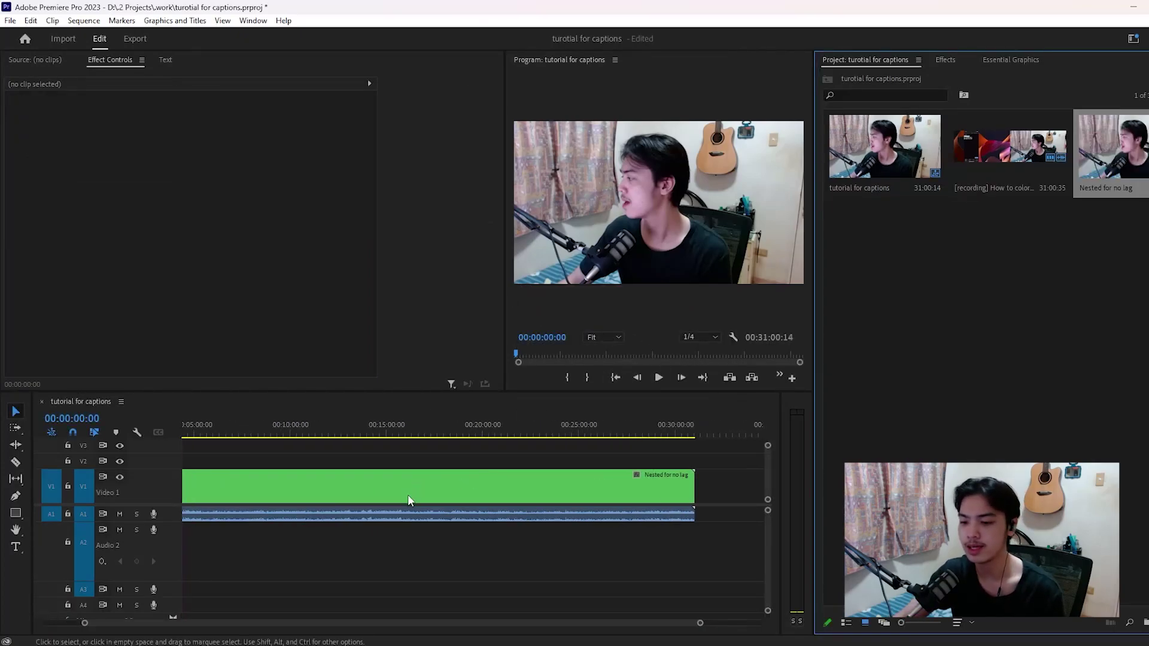
Link the nested video clip on V1 with the recording's audio on A1
click(339, 485)
right_click(339, 485)
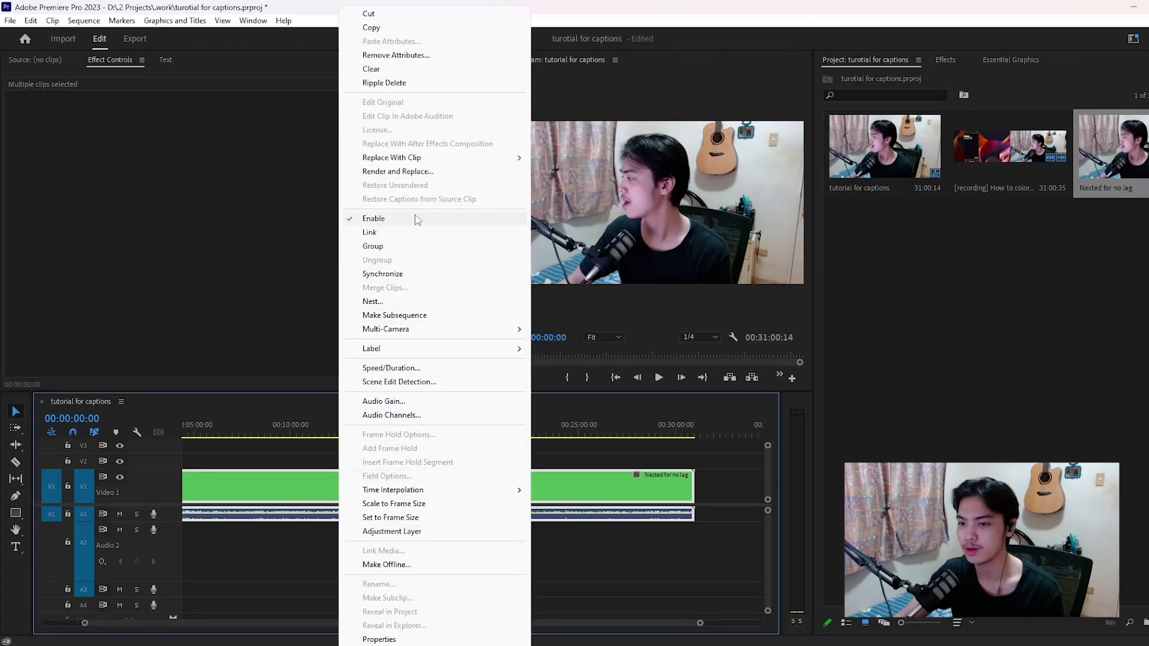
click(409, 239)
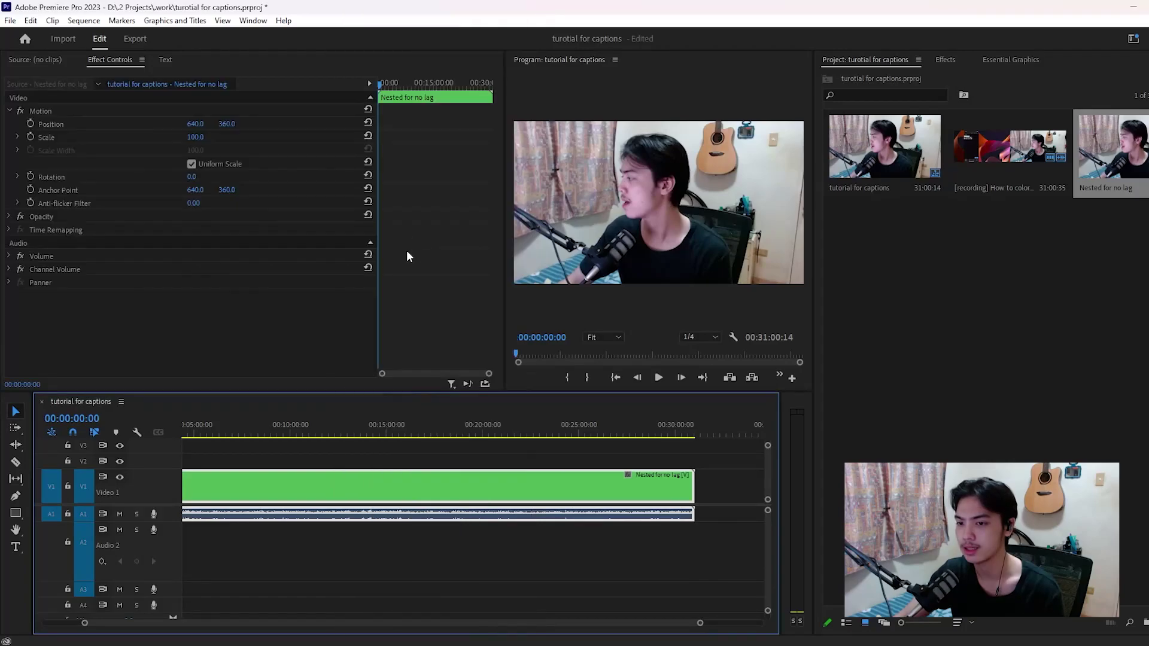
click(421, 535)
Preview the opening and ripple-trim about the first second and a half off the nested clip and its audio
scroll(386, 515, up, 2)
scroll(385, 513, up, 3)
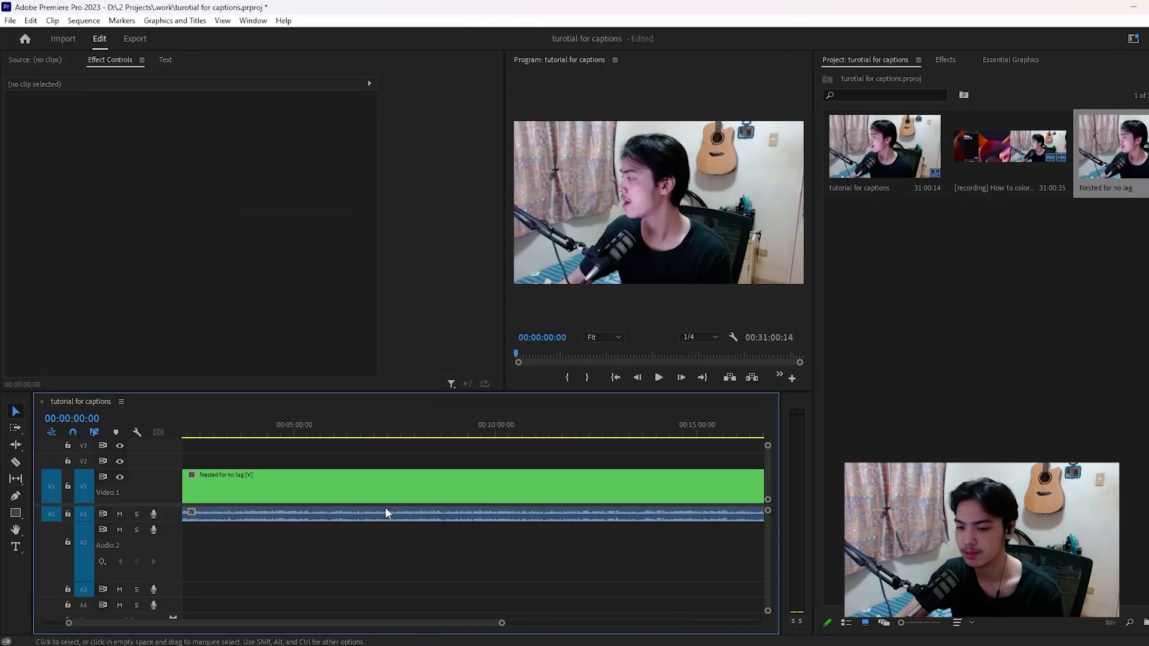
scroll(296, 493, up, 3)
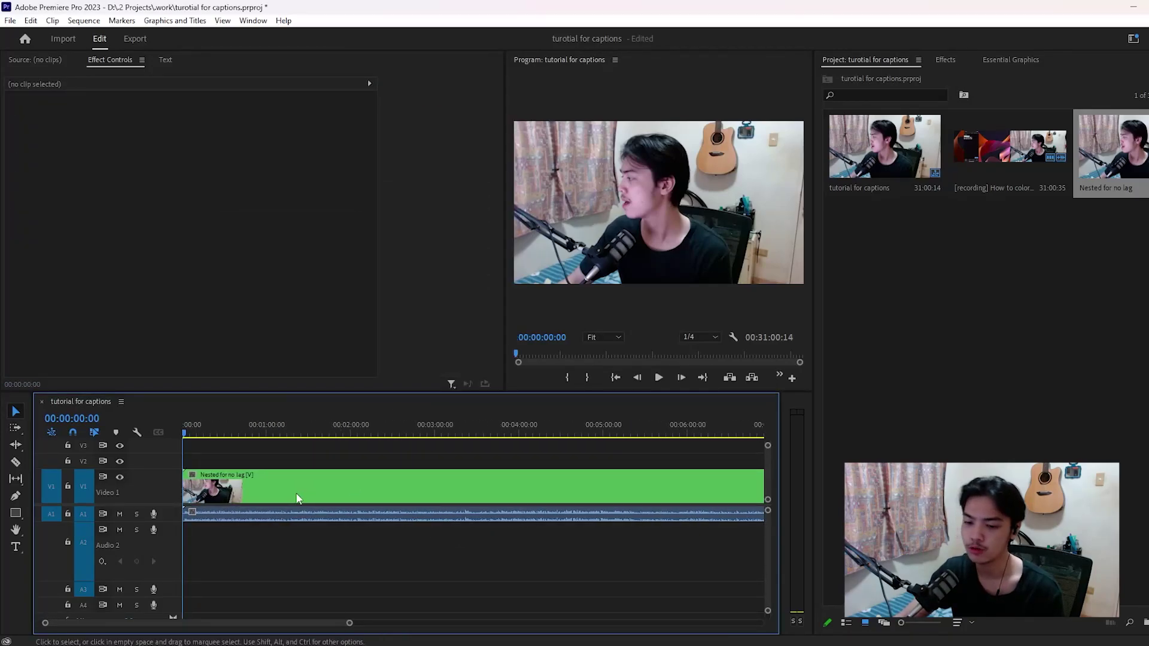
scroll(379, 497, up, 3)
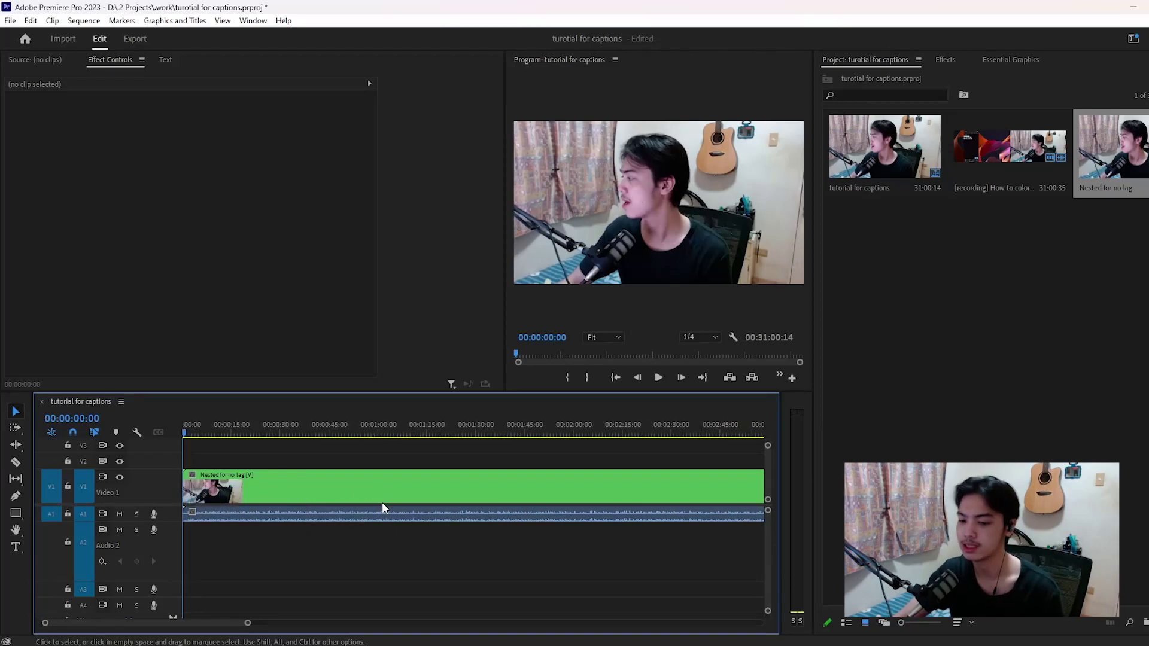
drag(289, 435, 225, 433)
key(space)
scroll(307, 513, up, 2)
scroll(312, 519, up, 2)
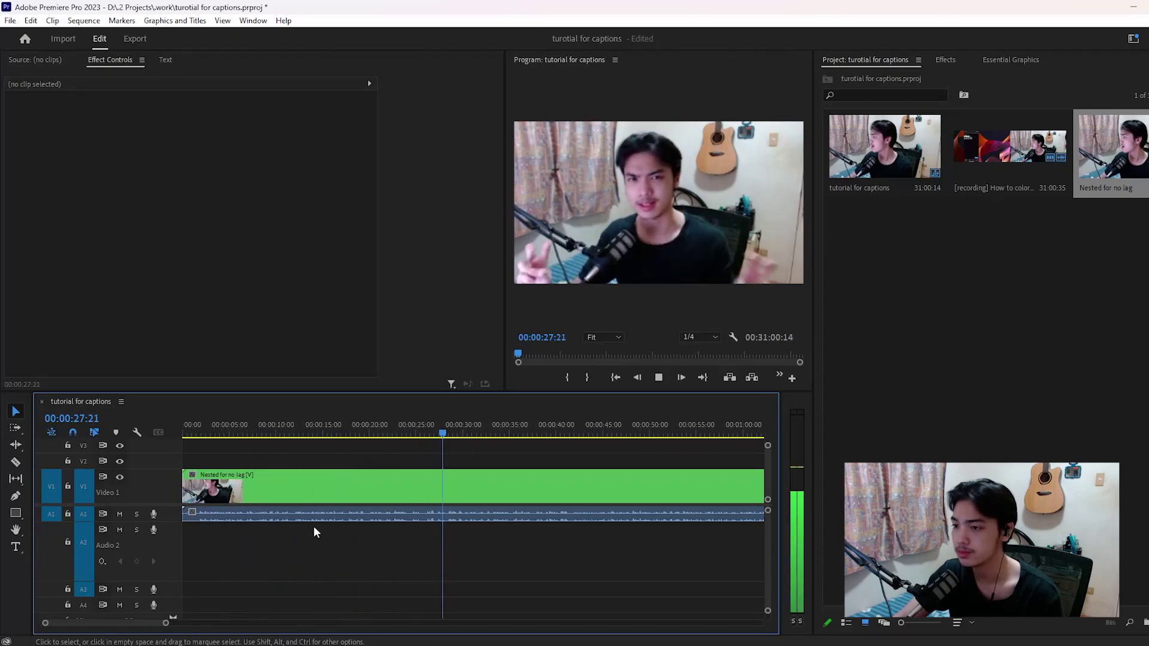
drag(205, 431, 198, 430)
key(q)
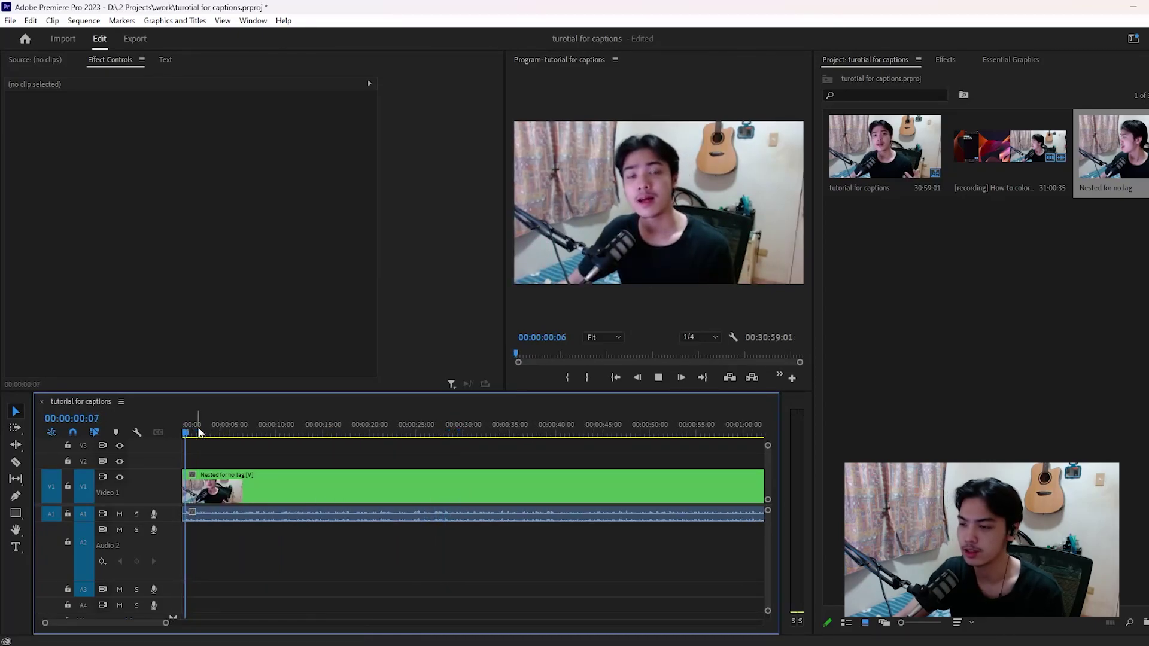
Play to about 00:00:24:08, split the nested clip and its audio there, and delete everything after the cut
scroll(246, 530, up, 2)
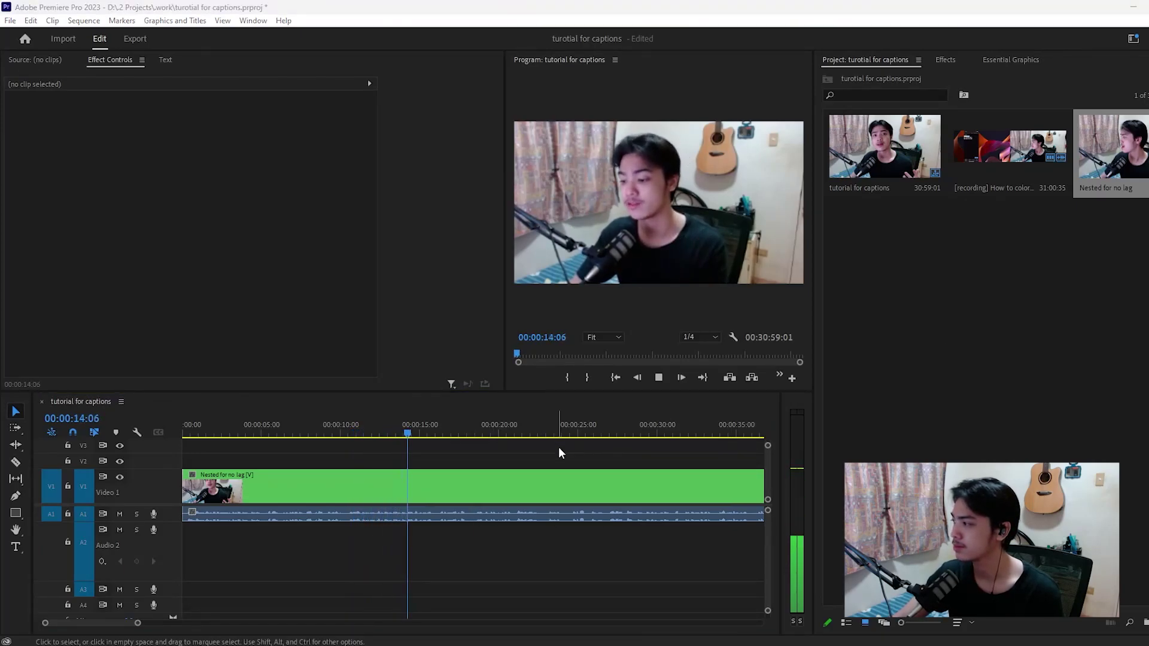
click(507, 569)
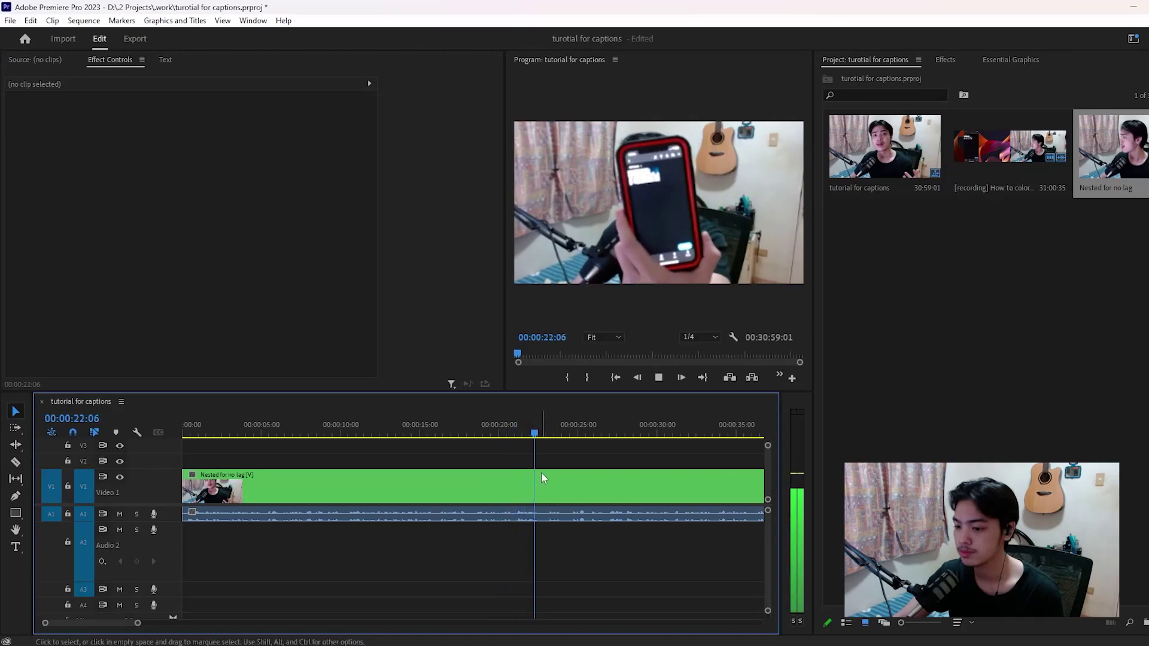
key(space)
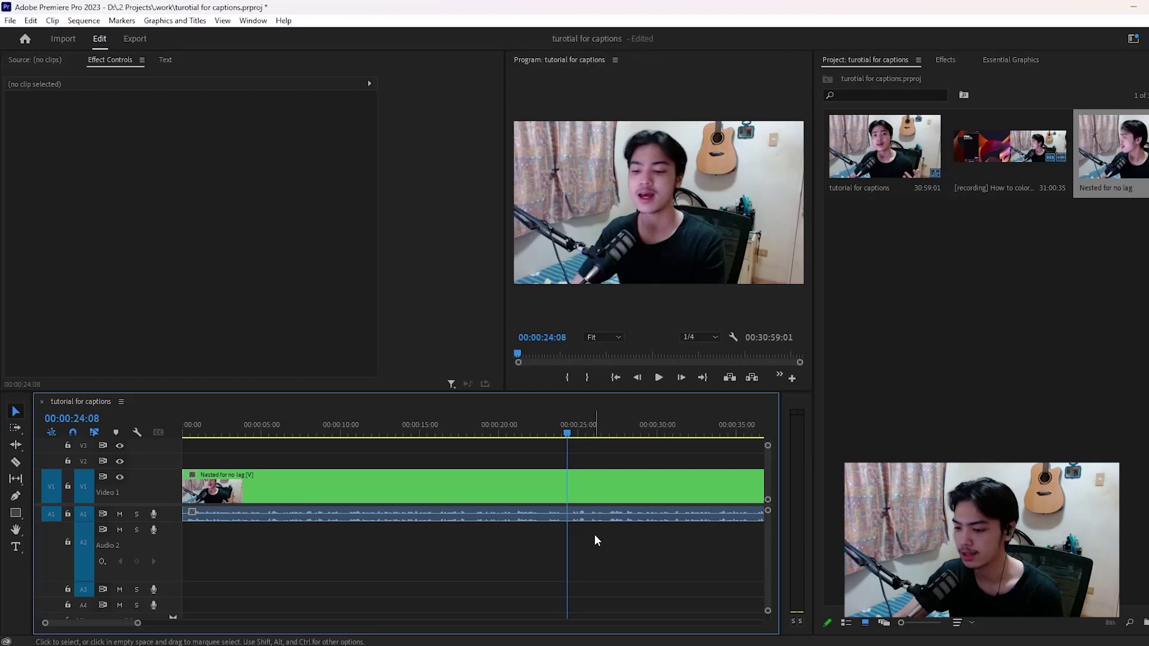
key(ctrl+k)
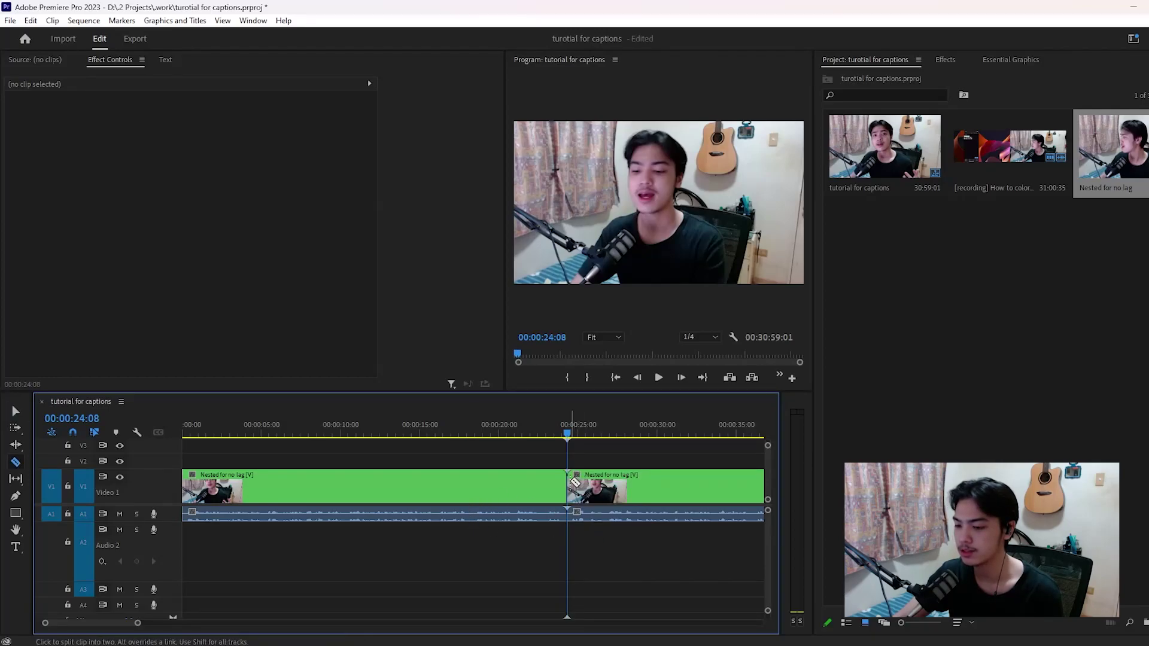
drag(634, 555, 640, 450)
key(Delete)
Play back the opening of the trimmed sequence from 00:00:00:00
drag(572, 432, 187, 463)
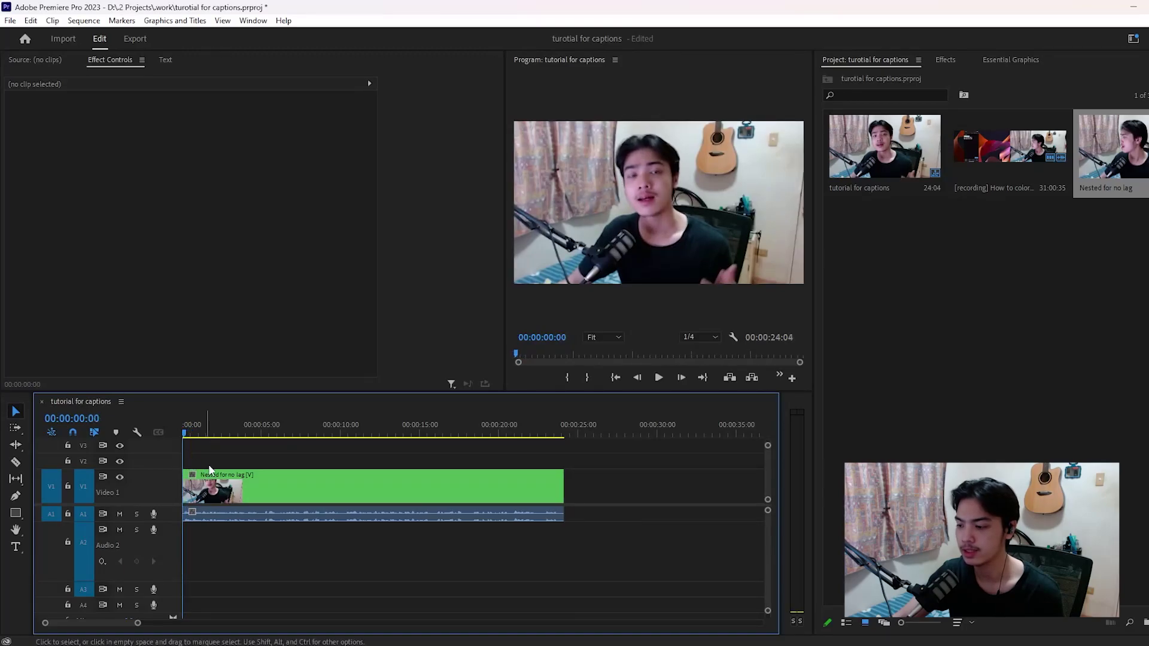
key(space)
key(space)
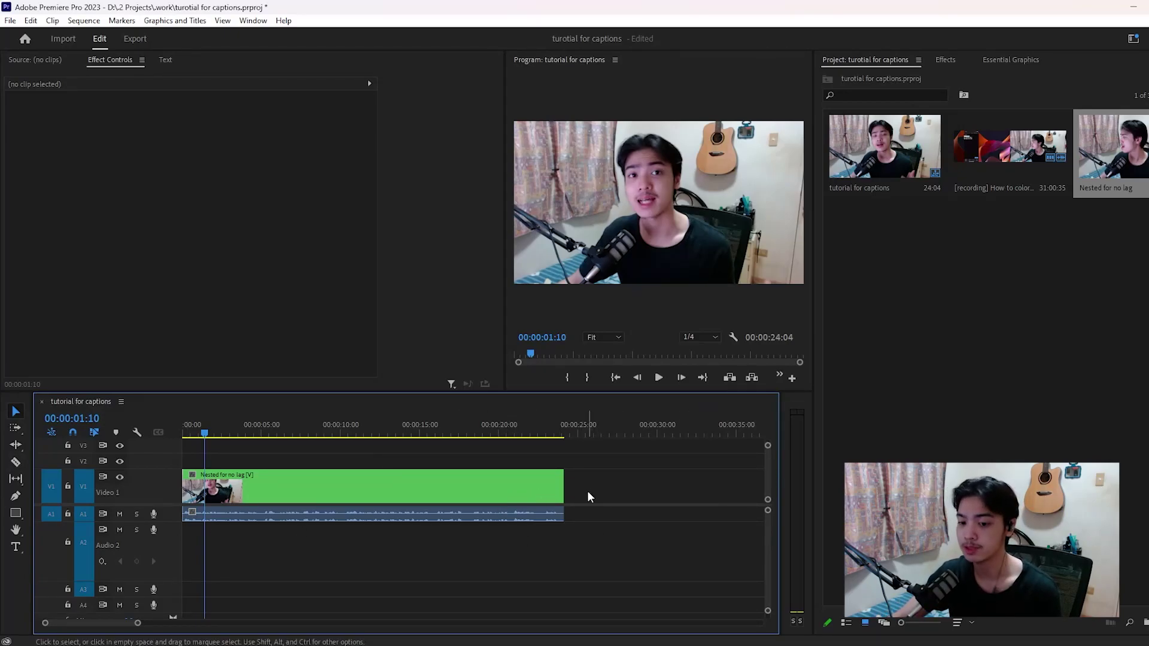
Select the nested clip, bring up the sequence's text tools, and show the transcript view
click(289, 486)
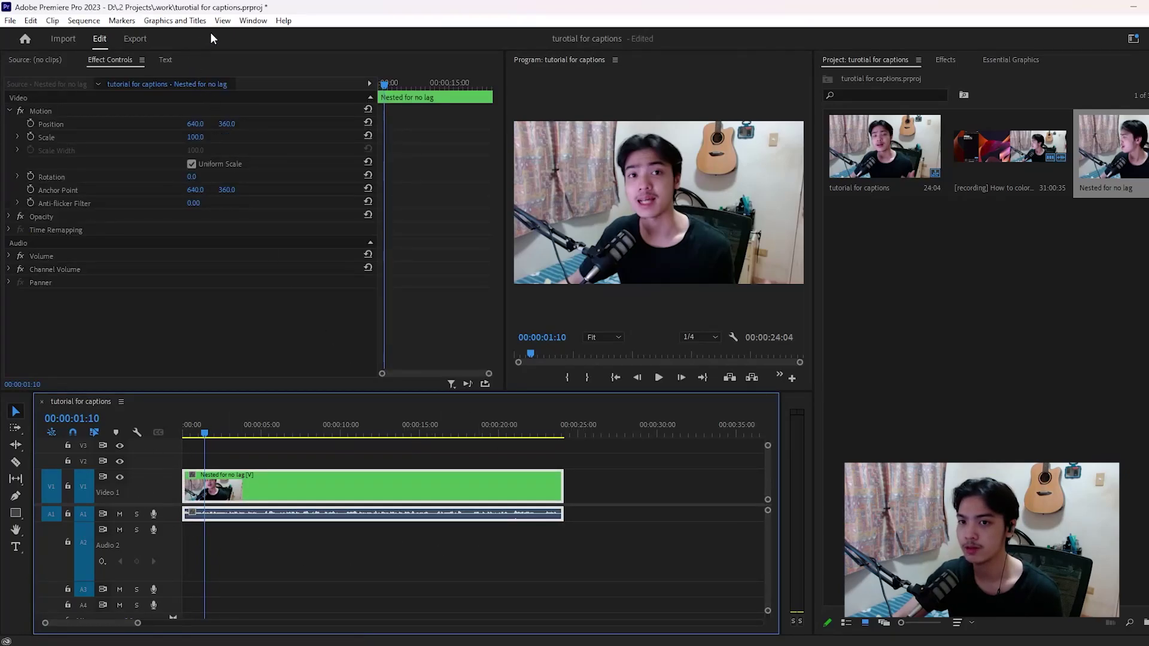
click(253, 21)
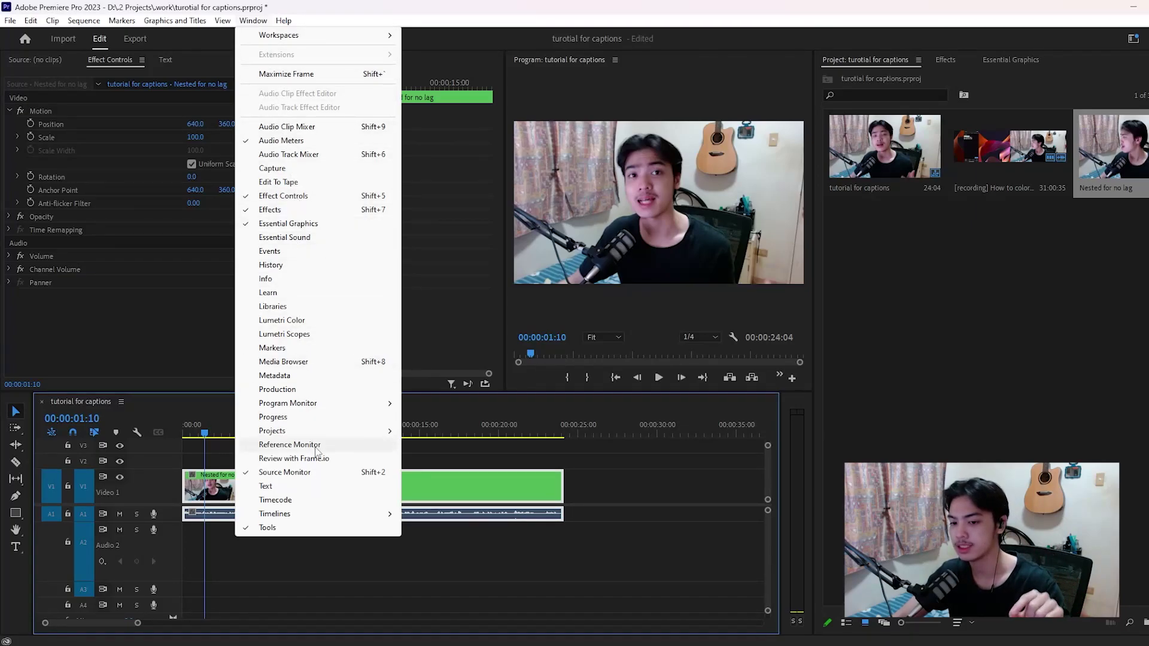
click(335, 487)
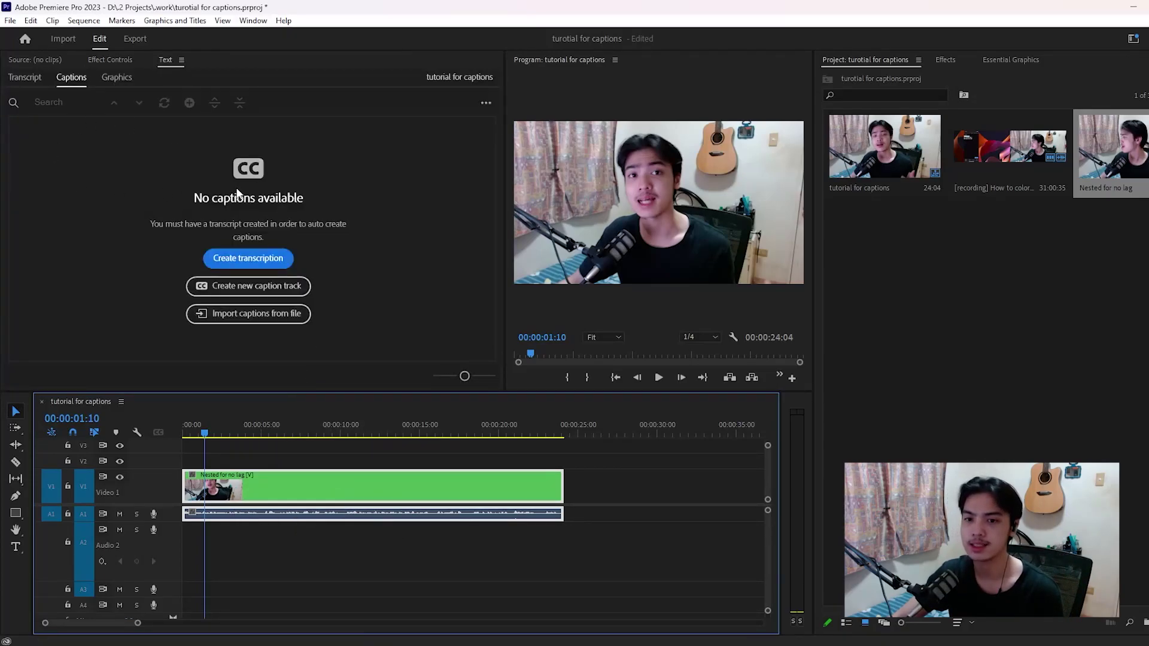
click(25, 77)
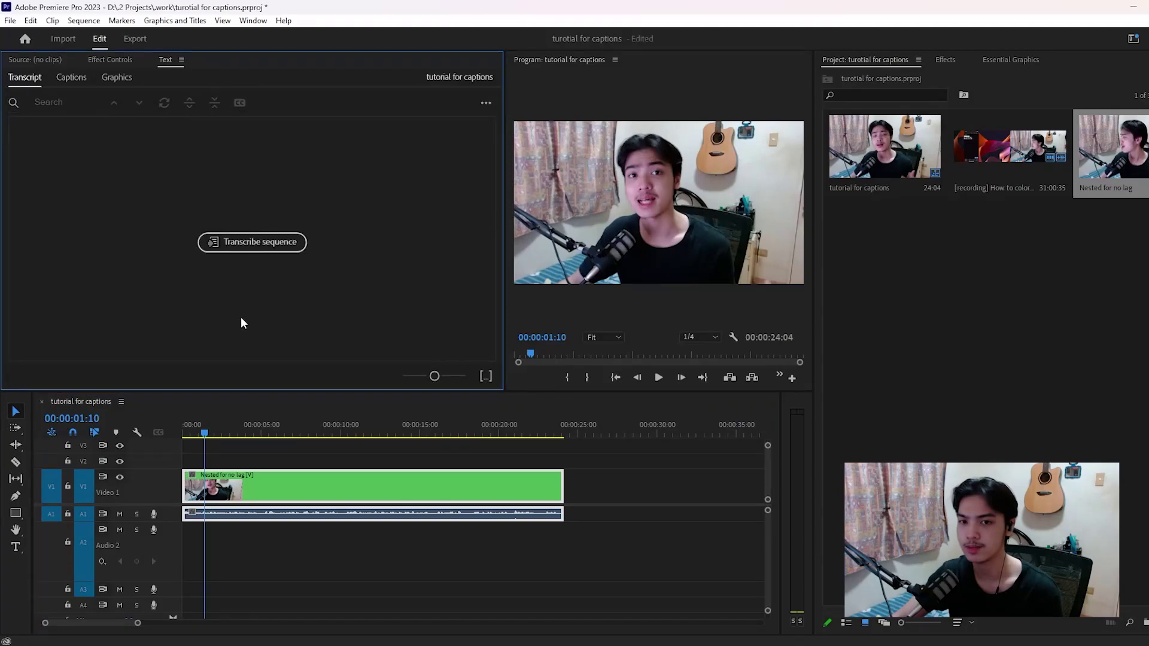
Return the playhead to the start of the sequence and open the transcription settings from the captions view
drag(243, 429, 170, 416)
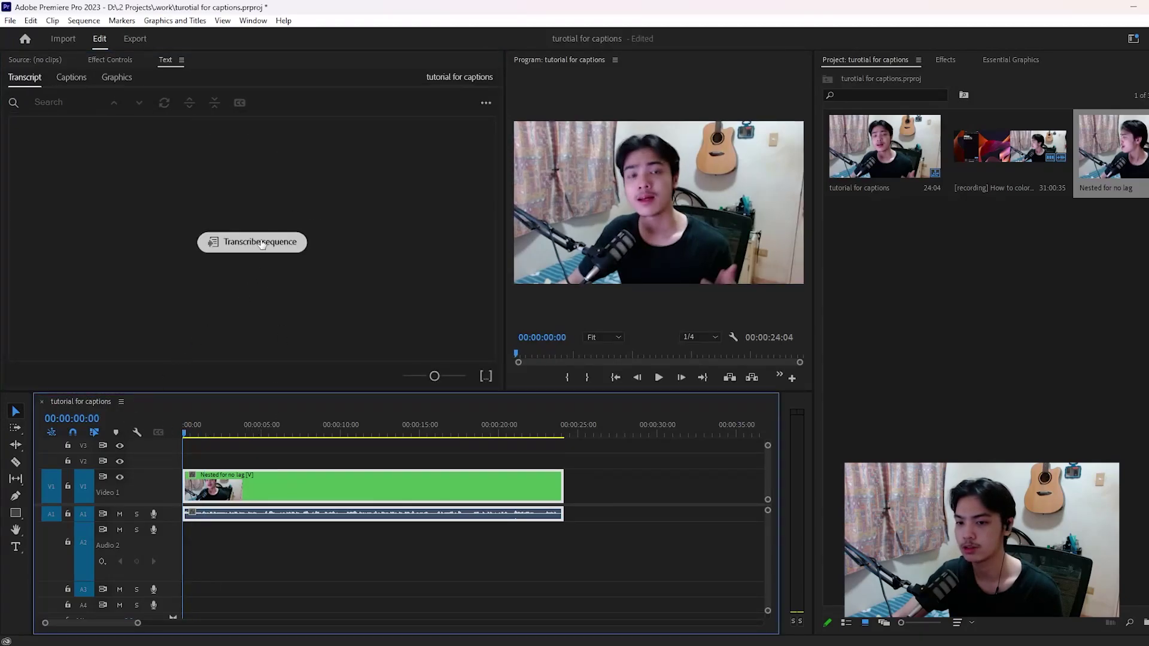
click(71, 84)
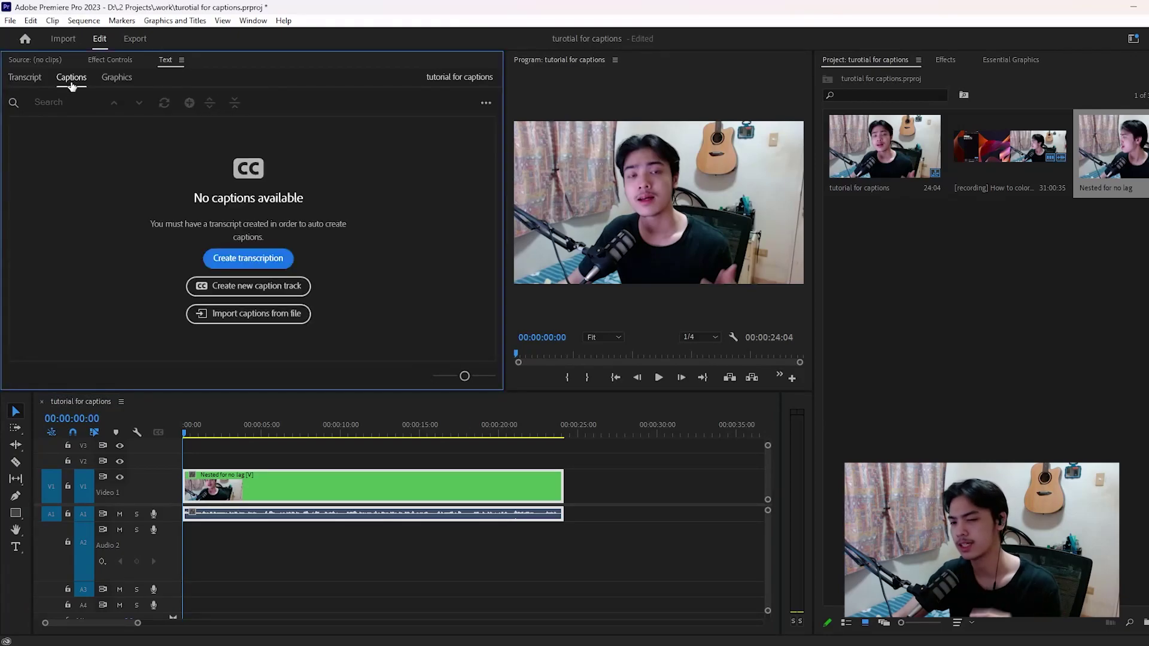
click(259, 269)
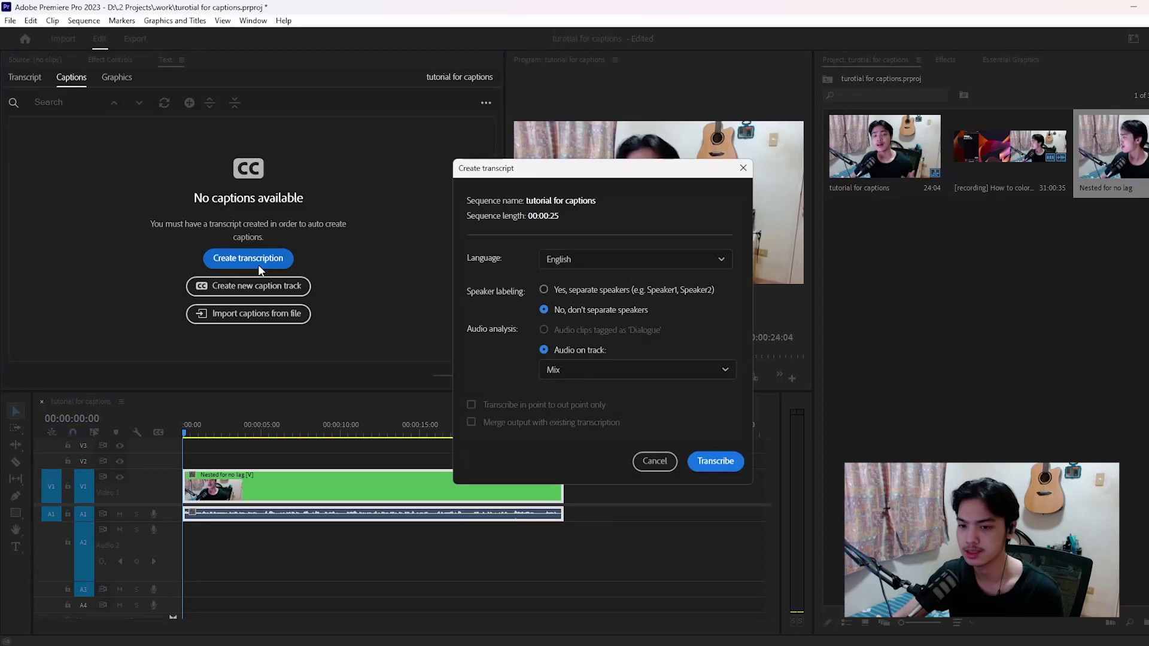
Look through the available transcription languages, choose English, and move the settings dialog aside
click(634, 259)
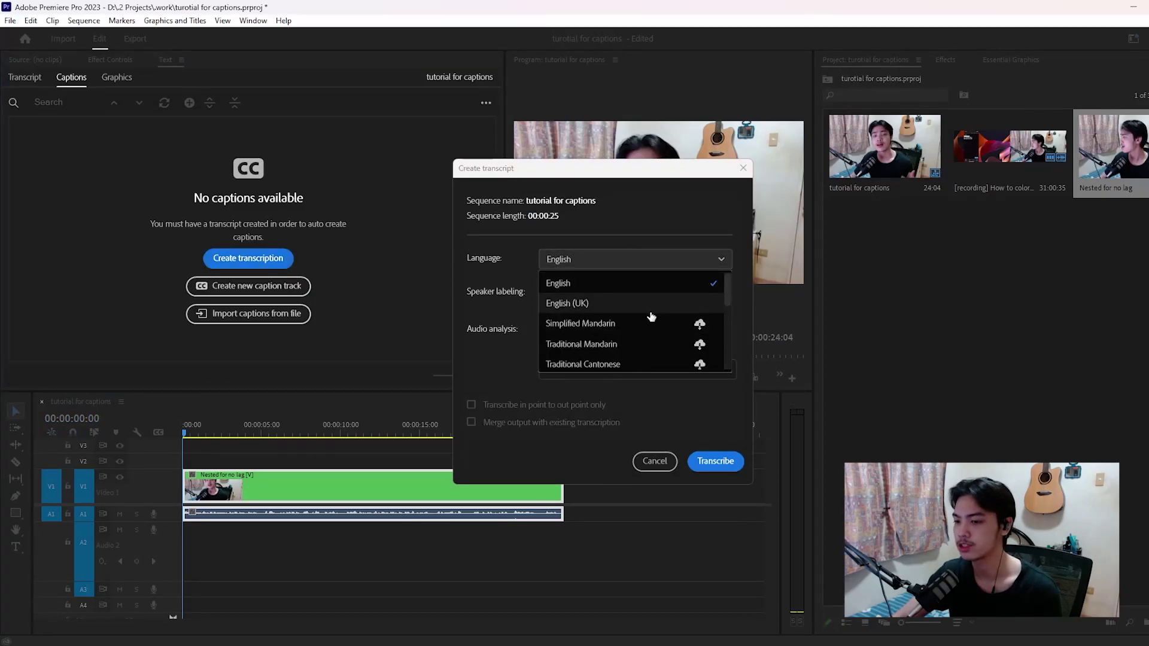
scroll(655, 320, down, 1)
scroll(657, 323, down, 1)
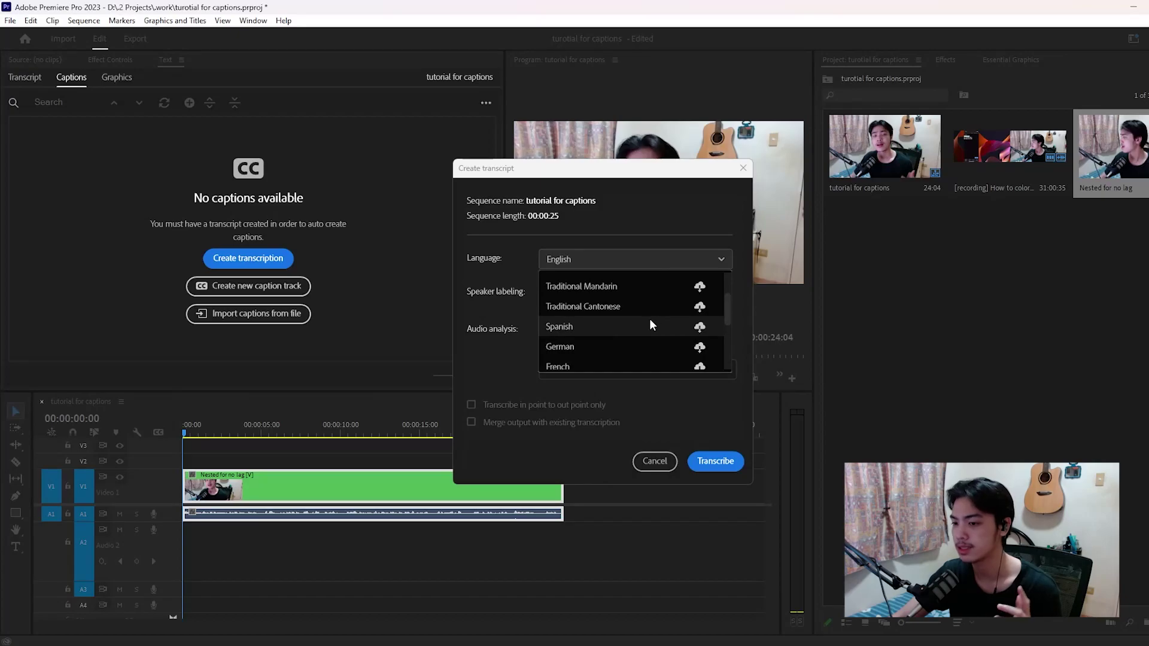
scroll(652, 323, down, 1)
scroll(651, 326, down, 2)
scroll(652, 328, down, 1)
scroll(649, 329, down, 2)
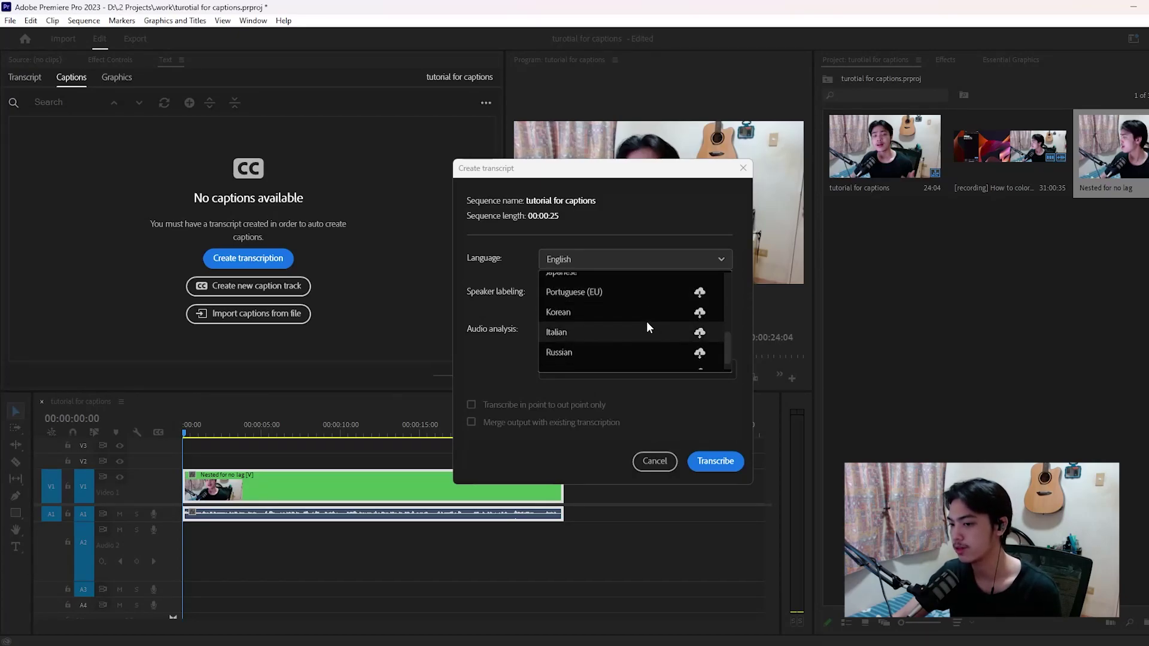
scroll(646, 326, down, 1)
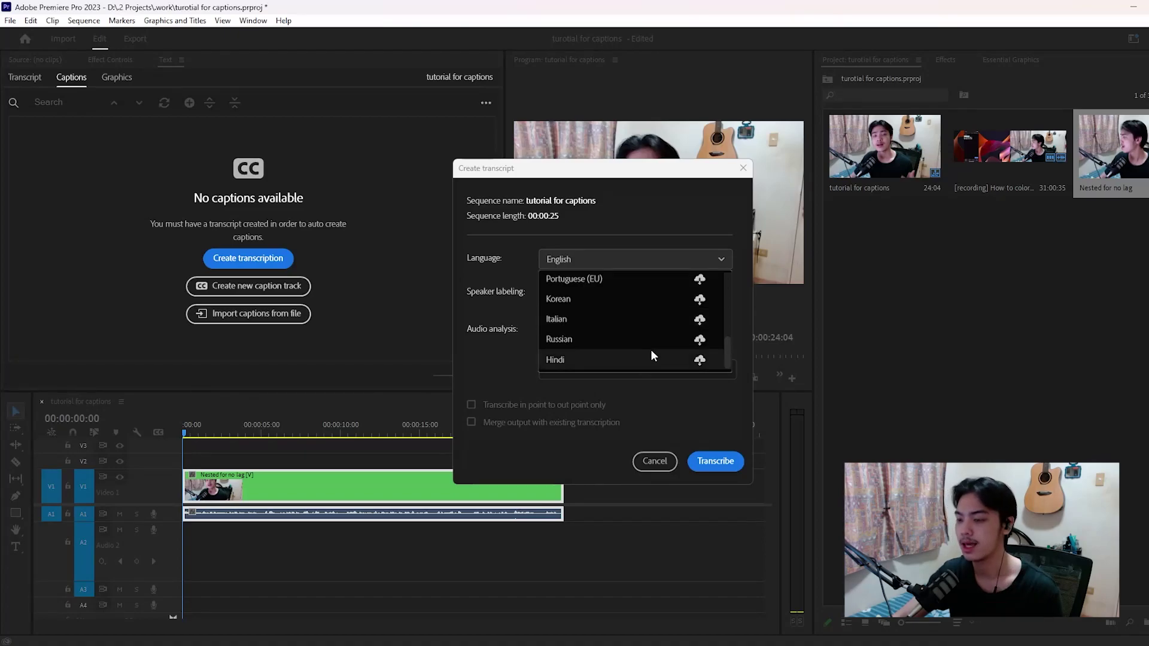
scroll(690, 354, up, 5)
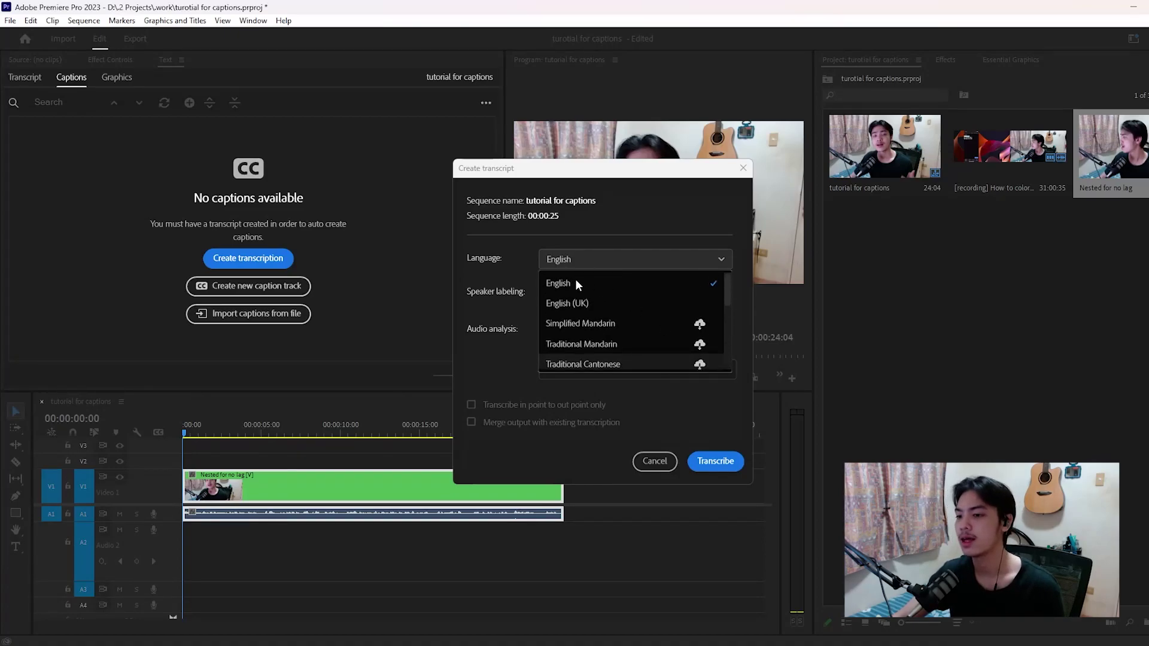
click(615, 288)
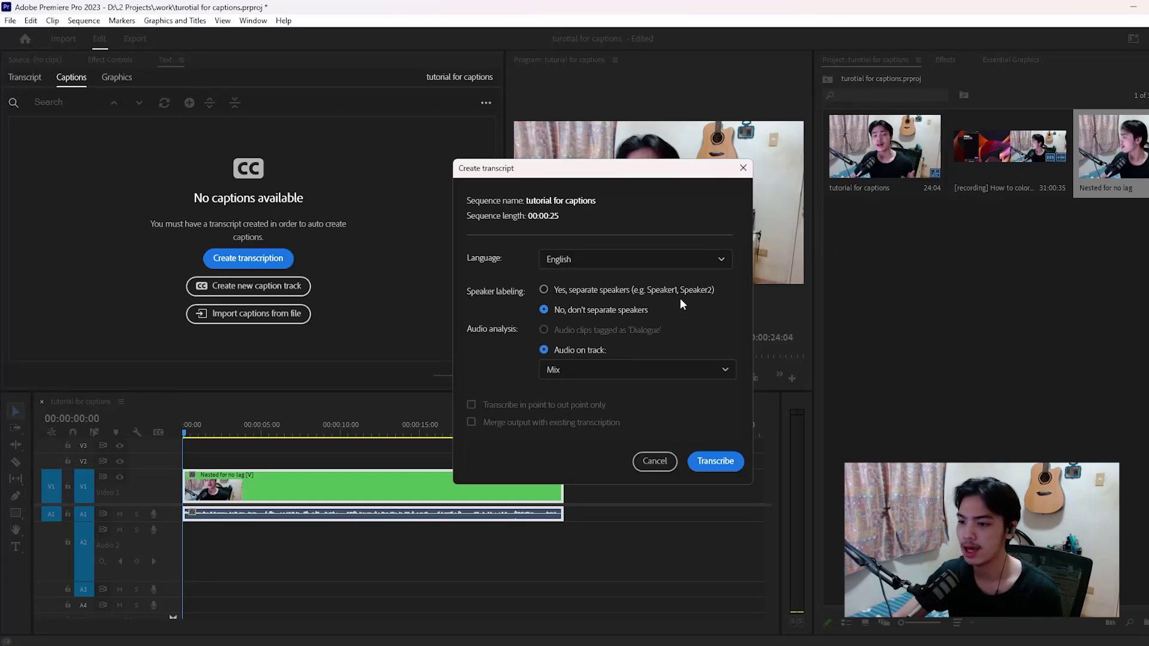
drag(634, 167, 725, 184)
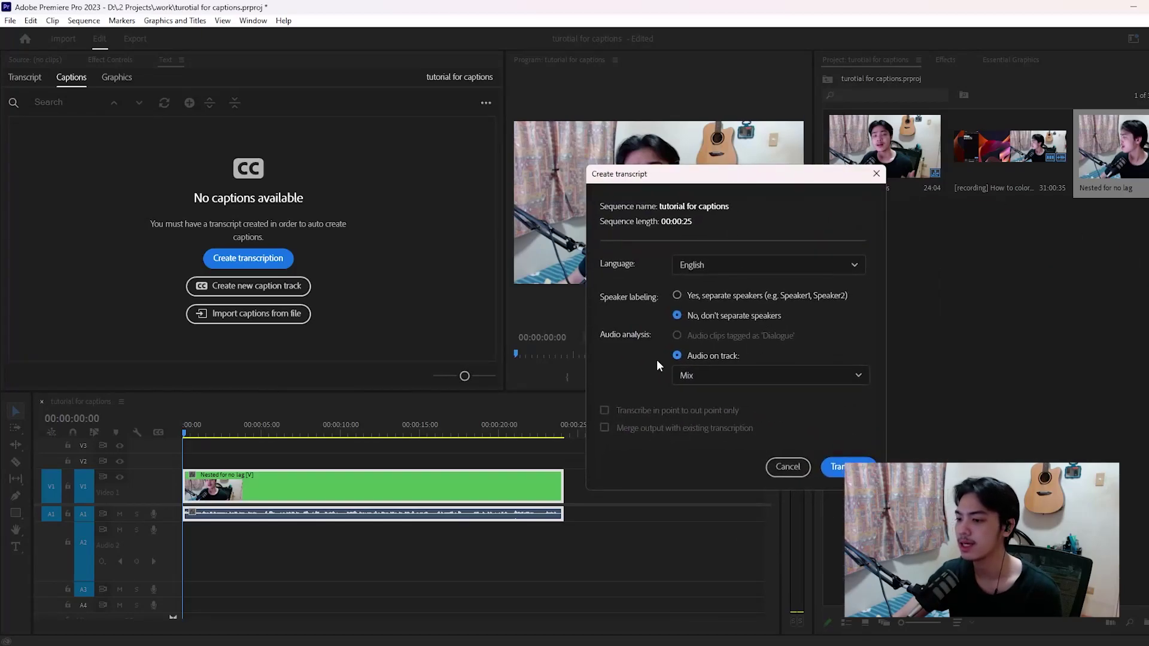
Set the transcript's audio analysis to the Audio 1 track without separating speakers, and transcribe the sequence
click(747, 383)
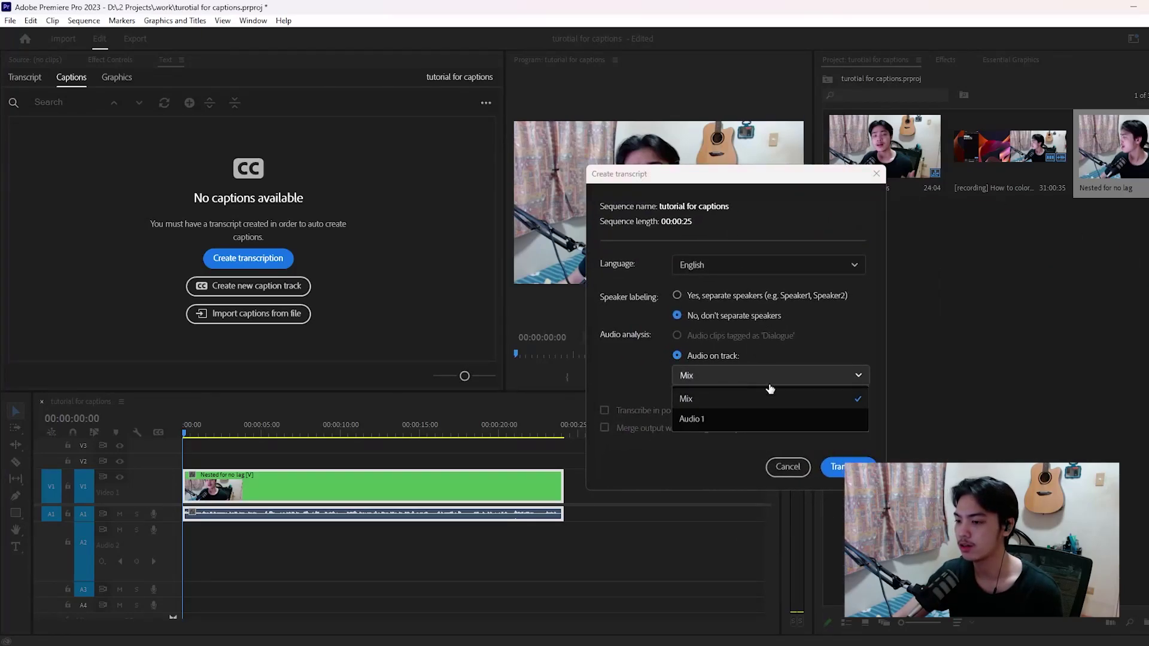
click(759, 421)
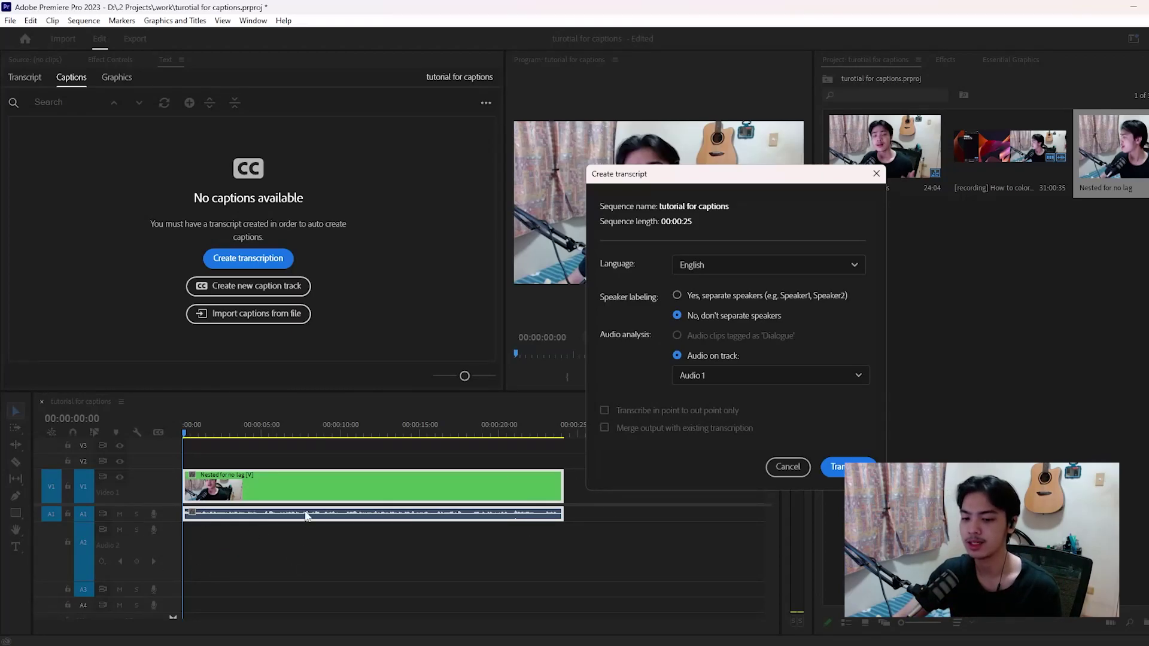
click(750, 379)
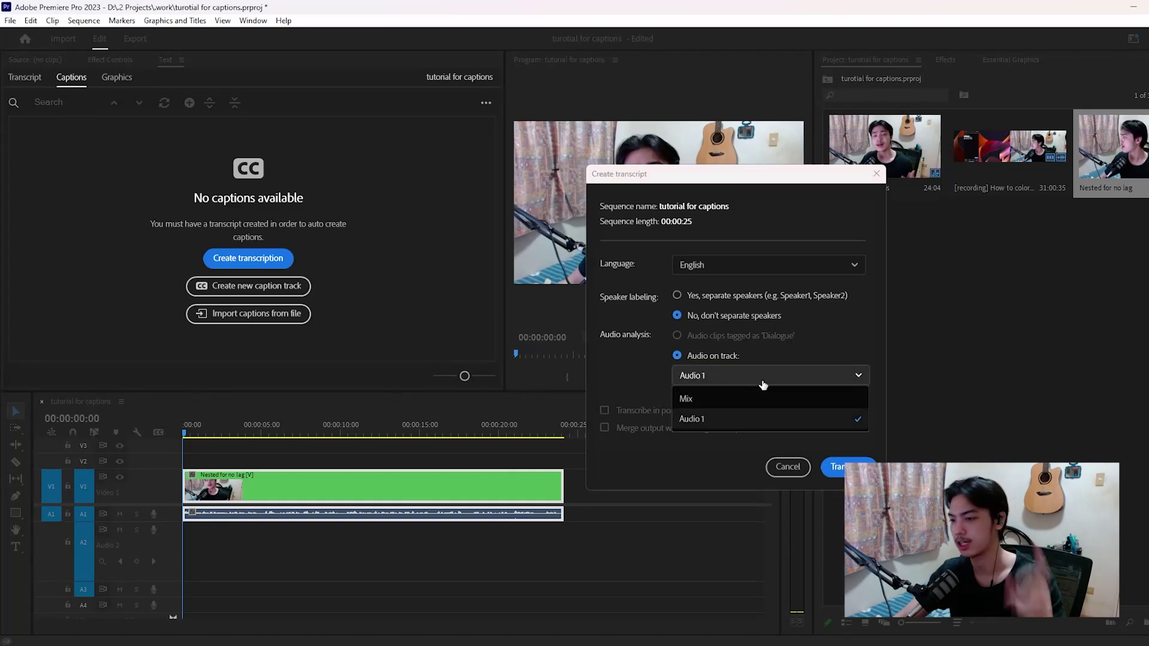
click(850, 358)
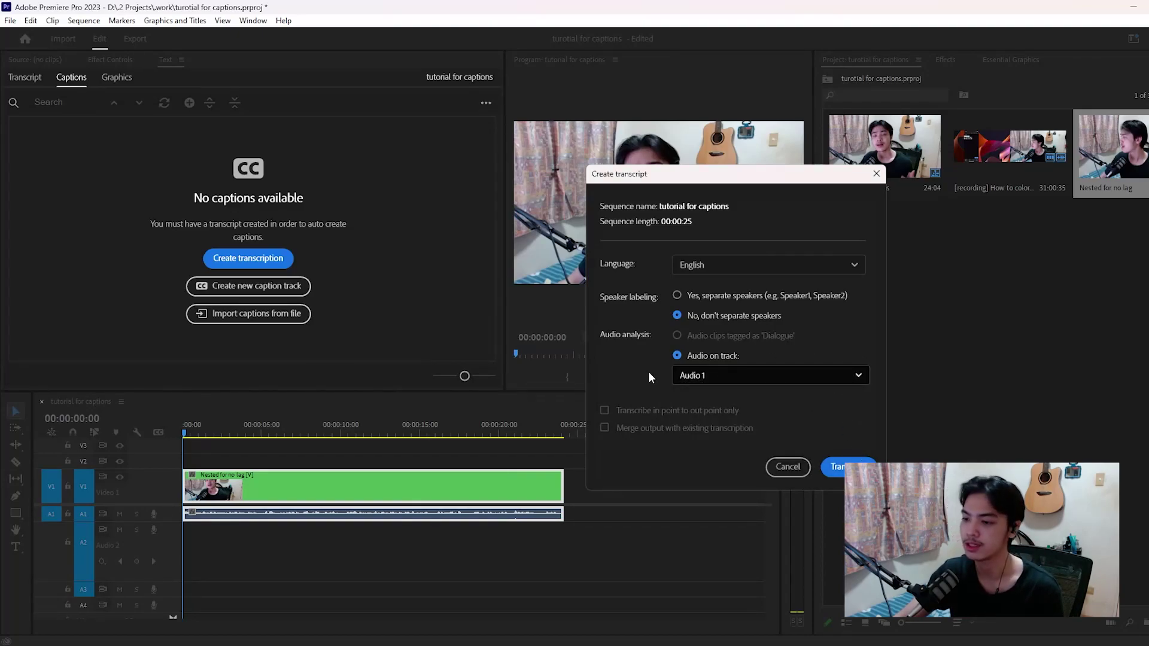
click(837, 467)
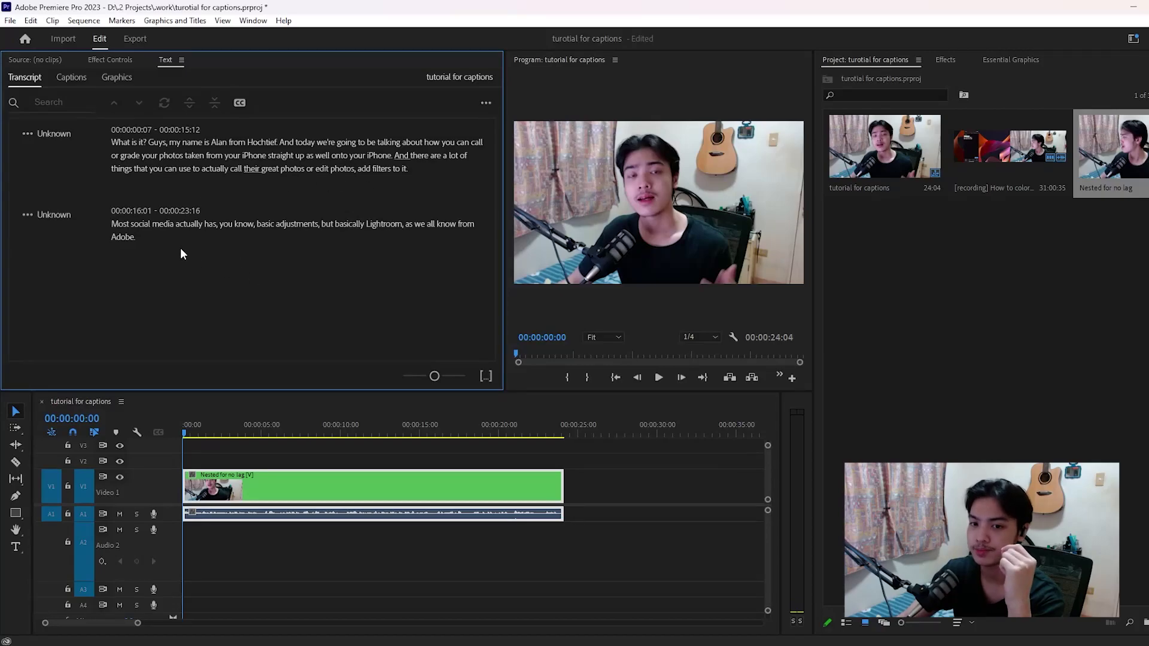
Jump to a word in the first transcript paragraph, return to the sequence start and play it to check the text
click(207, 143)
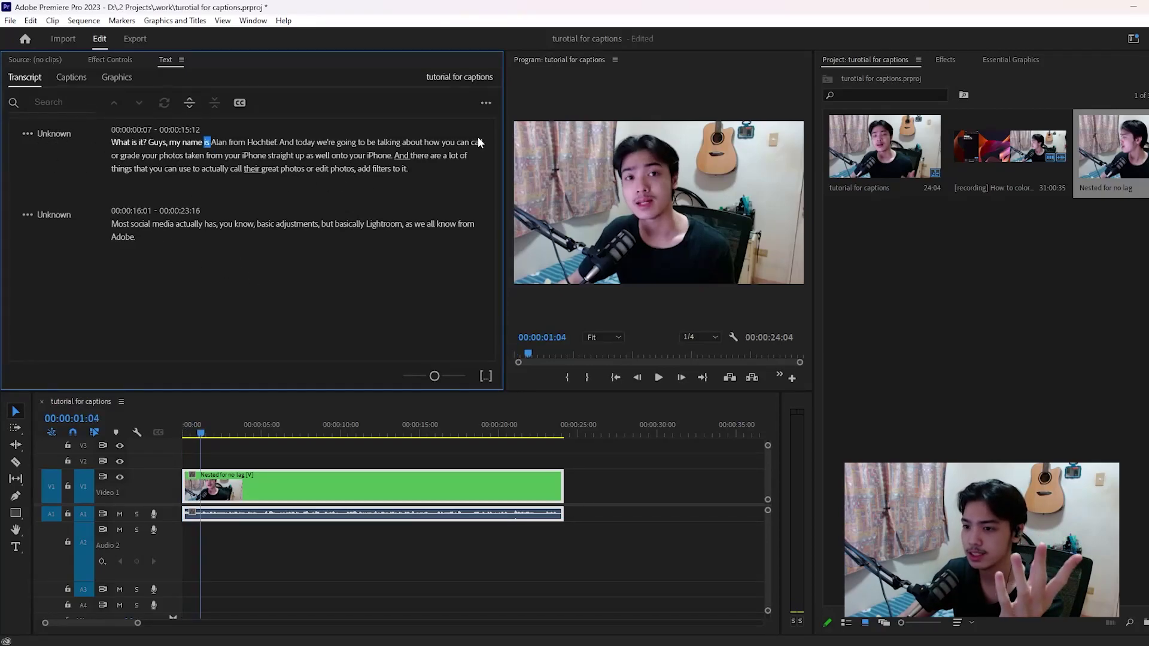
drag(231, 432, 168, 433)
key(space)
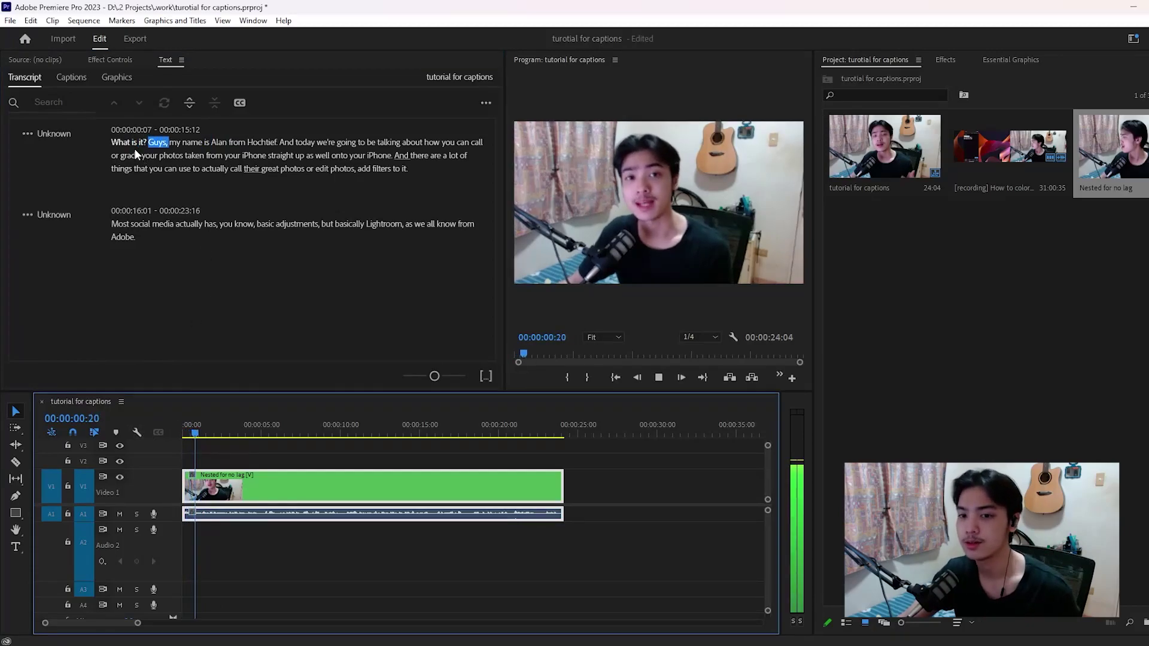
Change the opening words of the transcript's first paragraph from "What is it?" to "What is up?"
double_click(139, 140)
click(151, 138)
key(BackSpace)
key(BackSpace)
text(up)
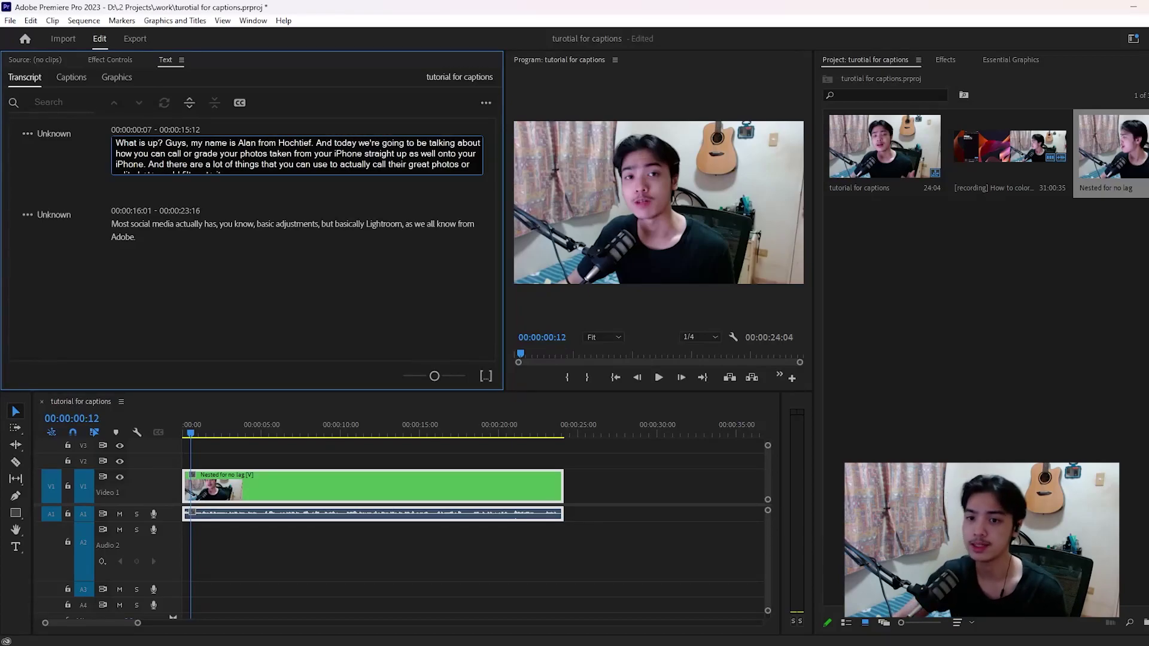
Correct the speaker's first name in the opening transcript sentence and replace "Hochtief." with "Hawkdive."
double_click(248, 143)
text(Alen)
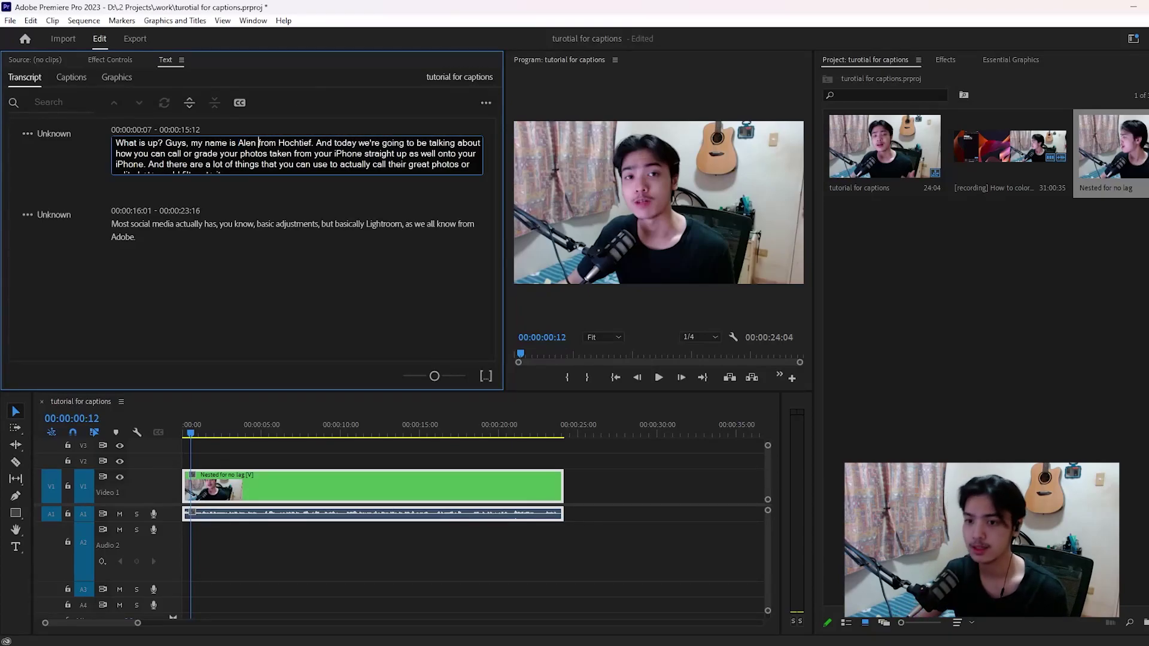
double_click(294, 144)
text(Hawkd)
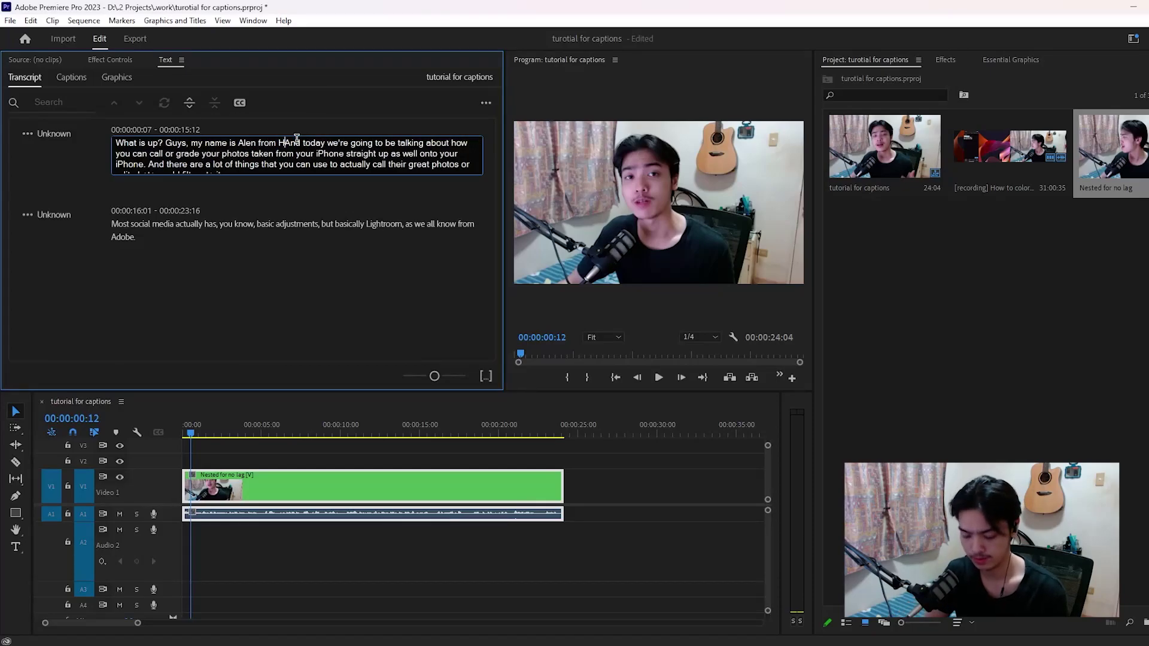
text(ive.)
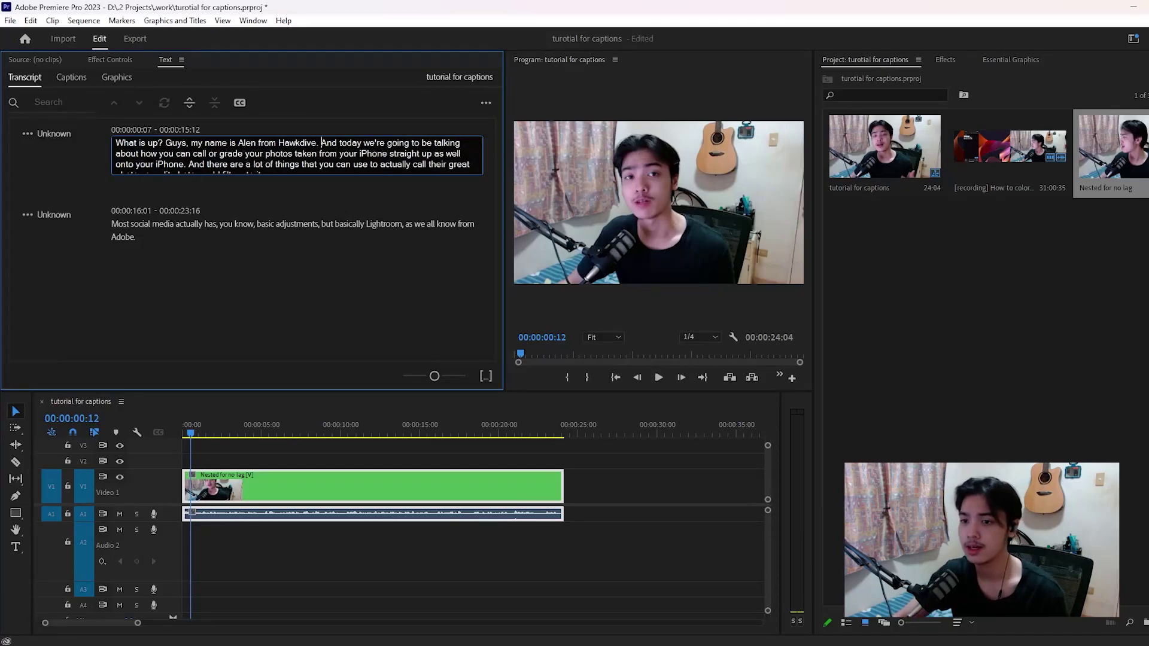
In the first transcript paragraph, change "call or grade" to "calor grade" and "call their great photos" to "color grade photos"
click(207, 154)
key(BackSpace)
key(Delete)
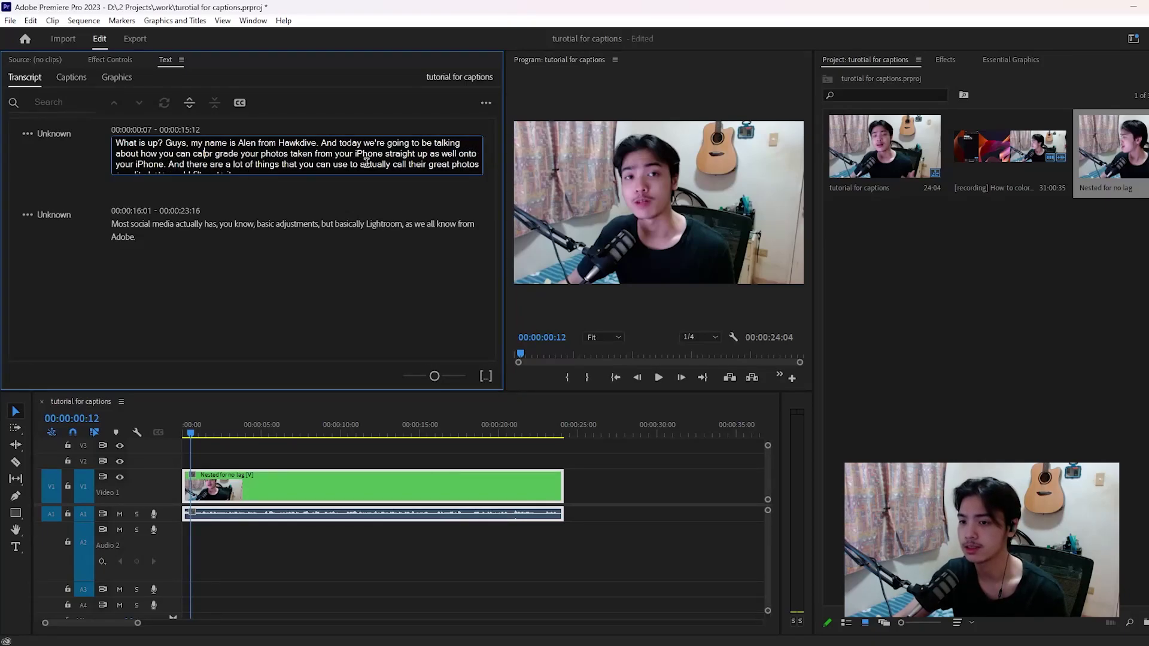
key(BackSpace)
key(BackSpace)
key(BackSpace)
text(olor)
key(Delete)
key(Delete)
key(Delete)
key(Delete)
key(Delete)
key(Delete)
key(Delete)
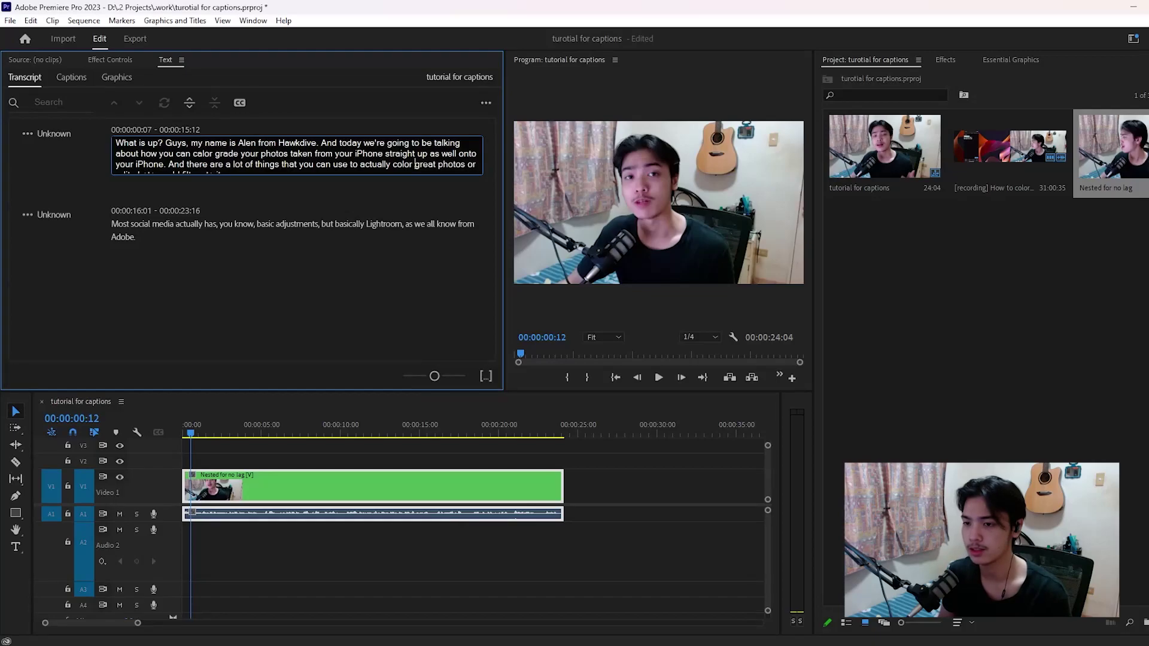
key(ctrl+shift+Right)
text(grade)
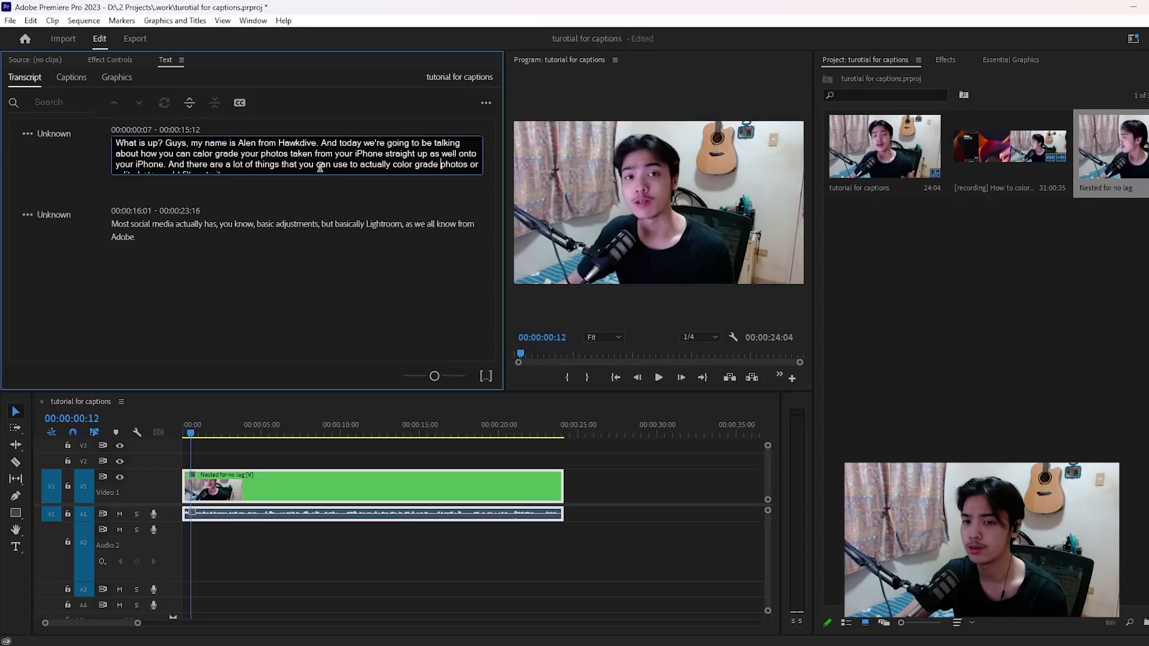
key(Down)
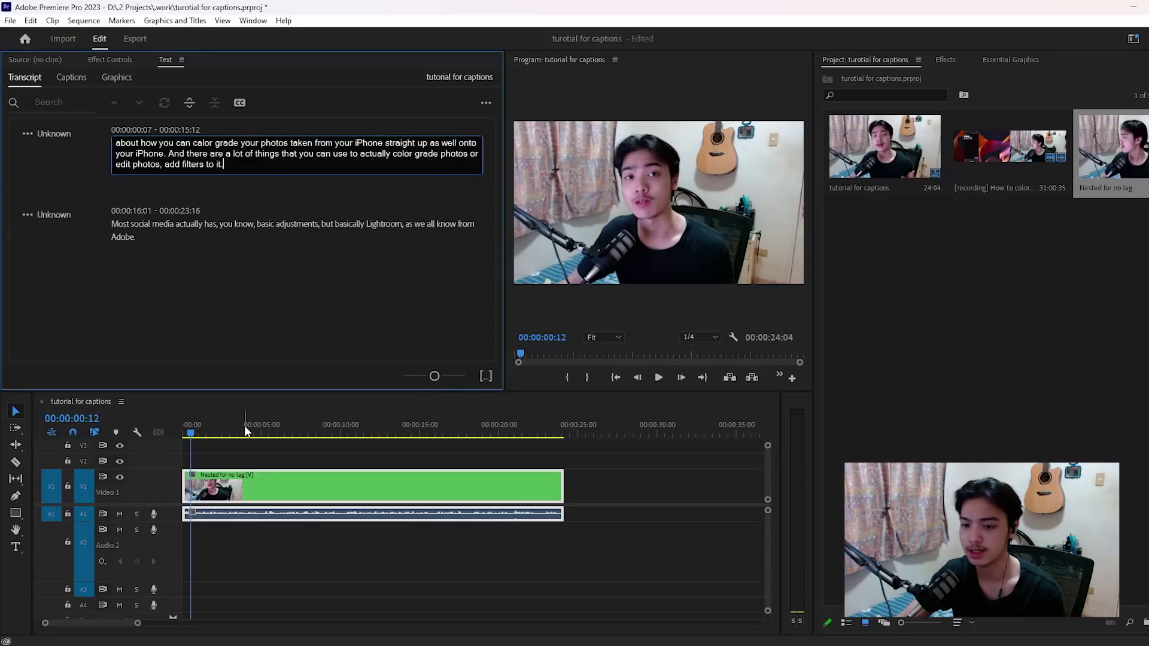
Play the sequence from the start against the transcript and correct "calor" to "color" before "grade your photos"
drag(216, 427, 88, 433)
key(space)
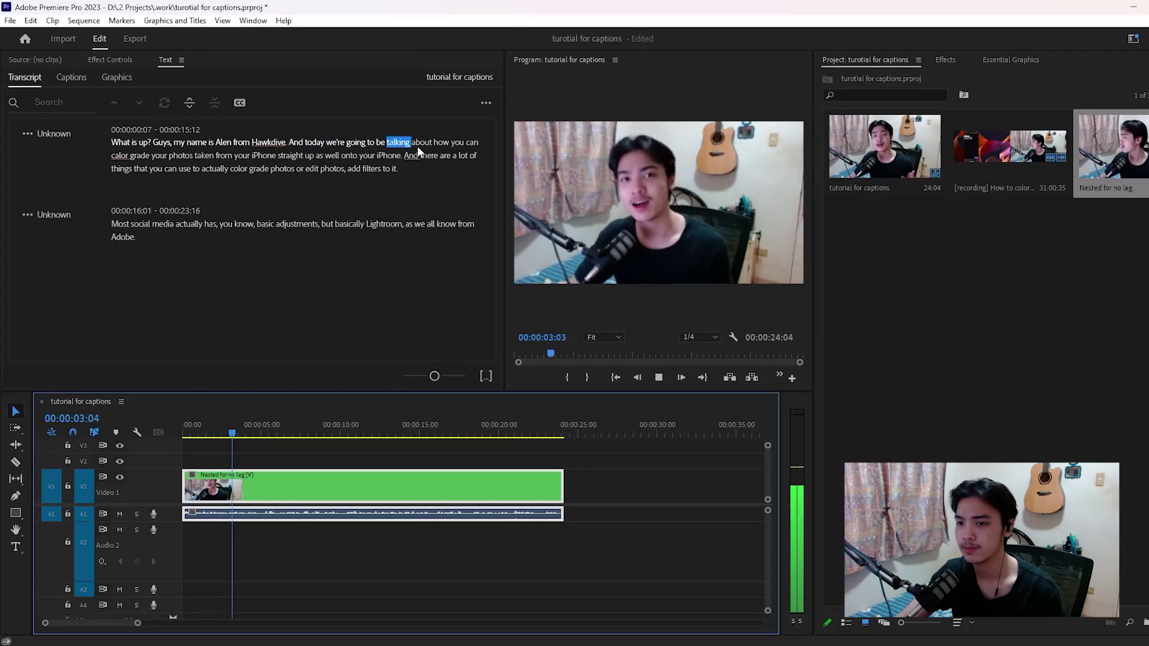
double_click(123, 156)
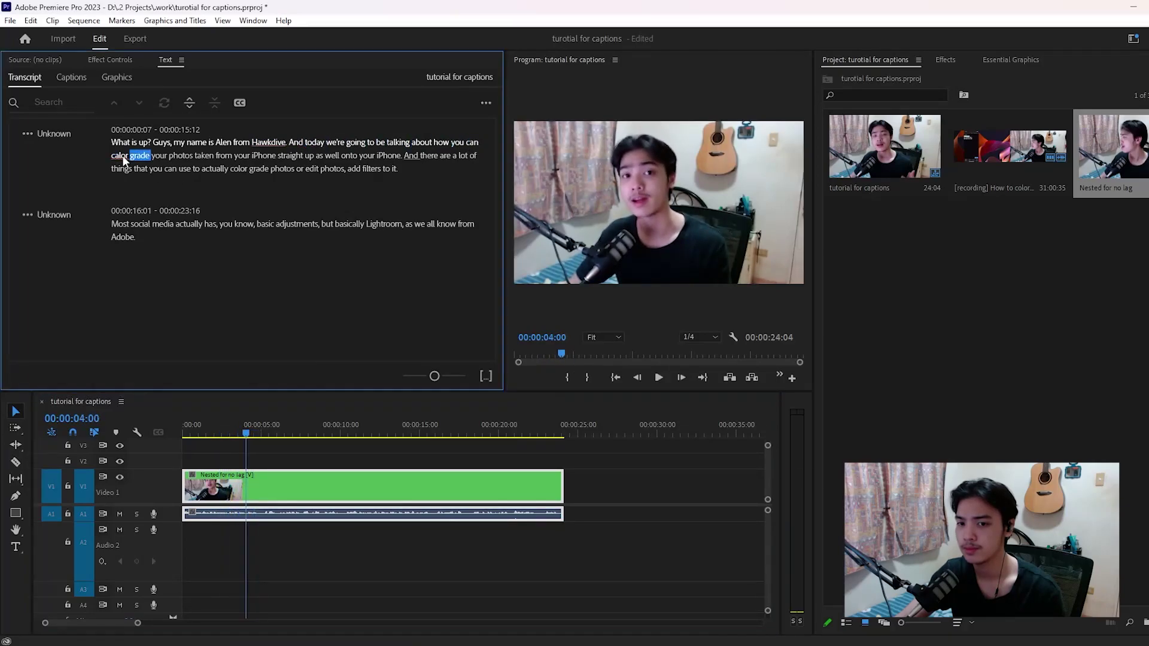
text(color)
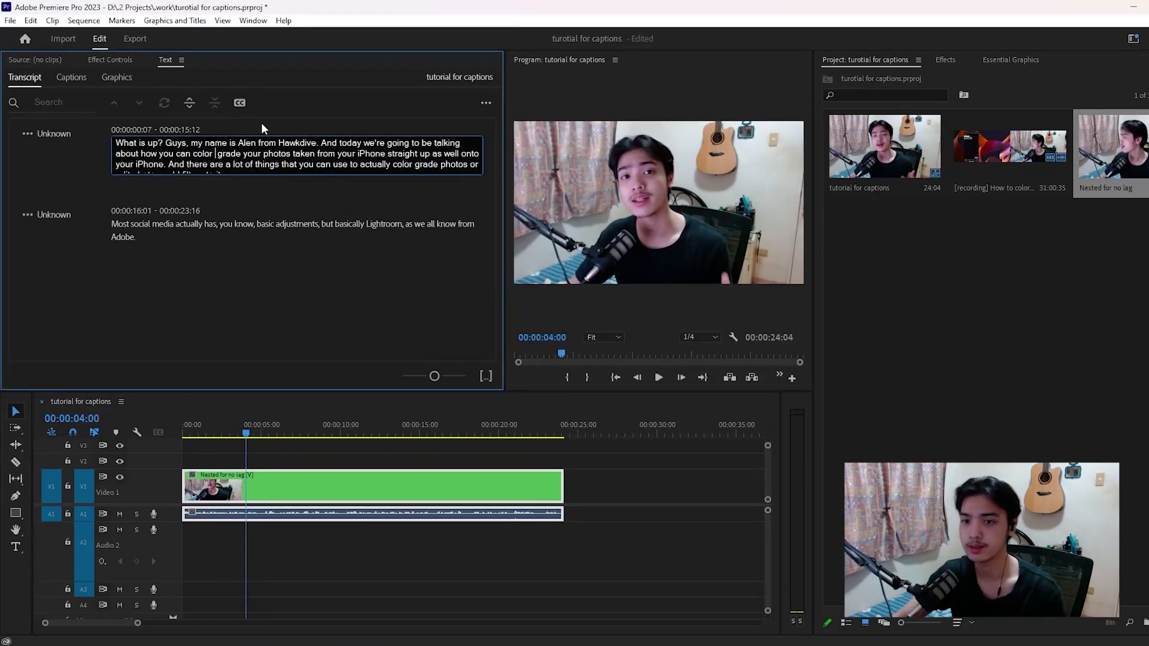
click(344, 289)
Continue playback to about 10 seconds and replace "And" with "Now," before "there are a lot of things"
click(283, 448)
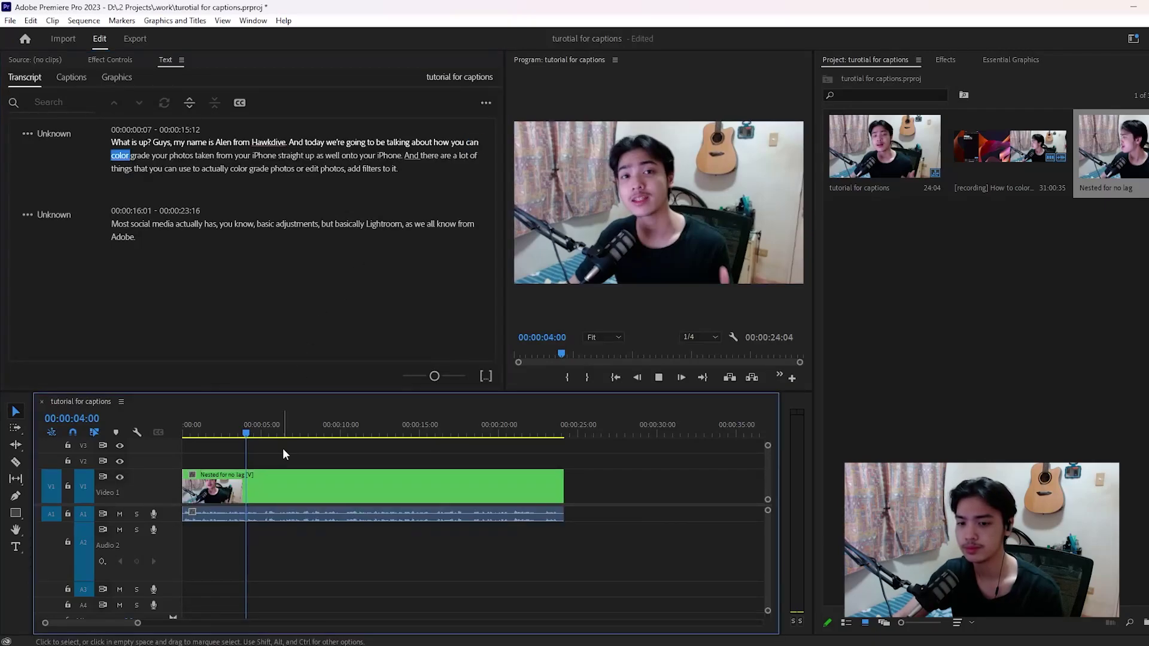
key(space)
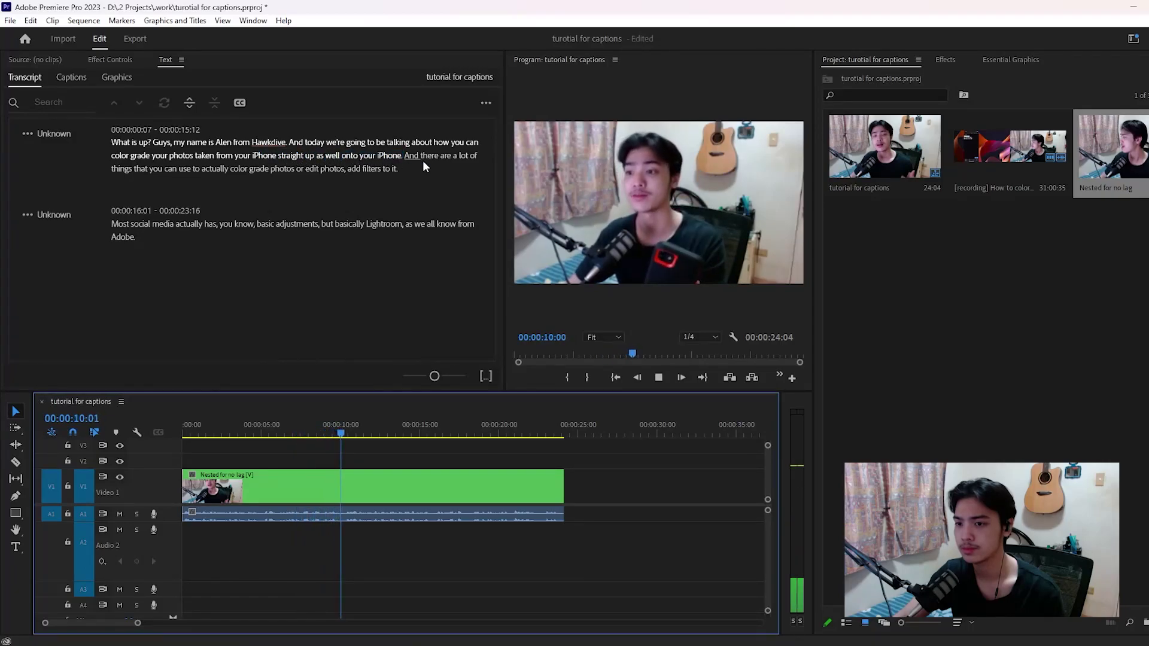
double_click(411, 154)
text(Now, there are a lot of things that you can use to actually color grade photos)
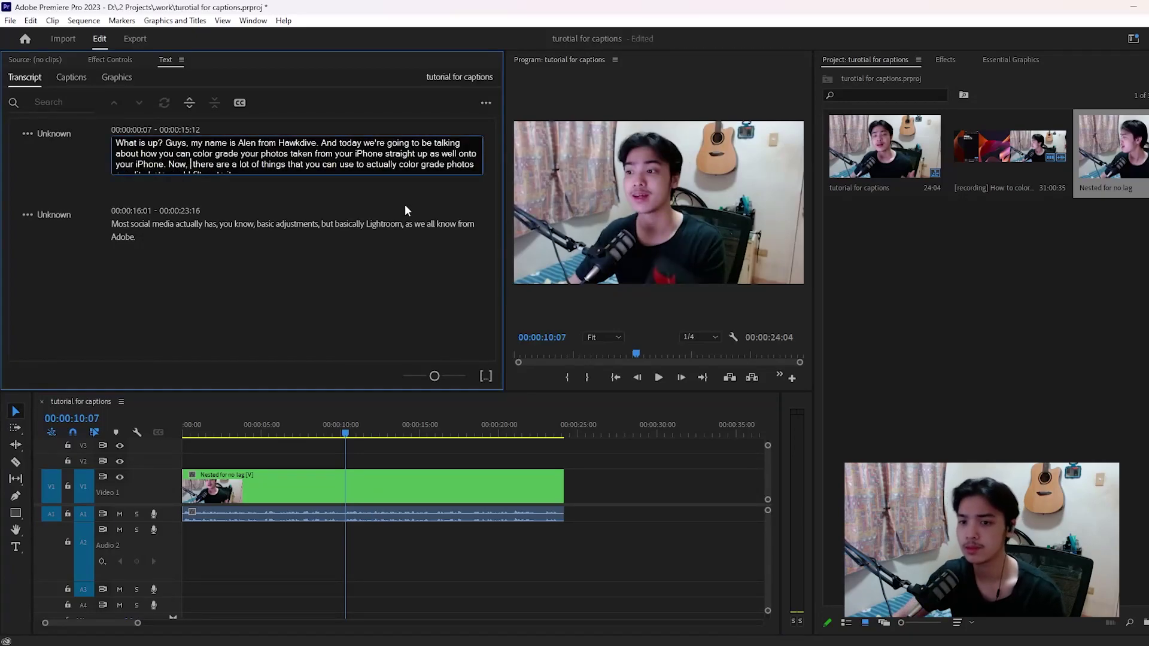
click(410, 262)
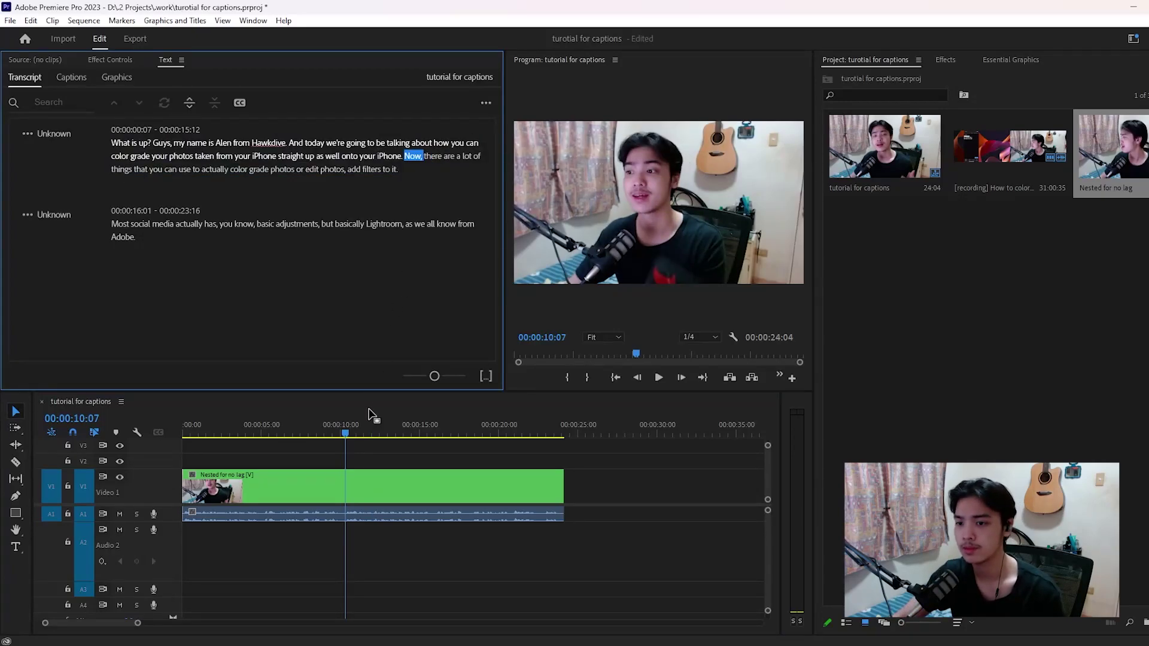
Play the rest of the sequence to check the remaining transcript, and return the playhead to the start
key(space)
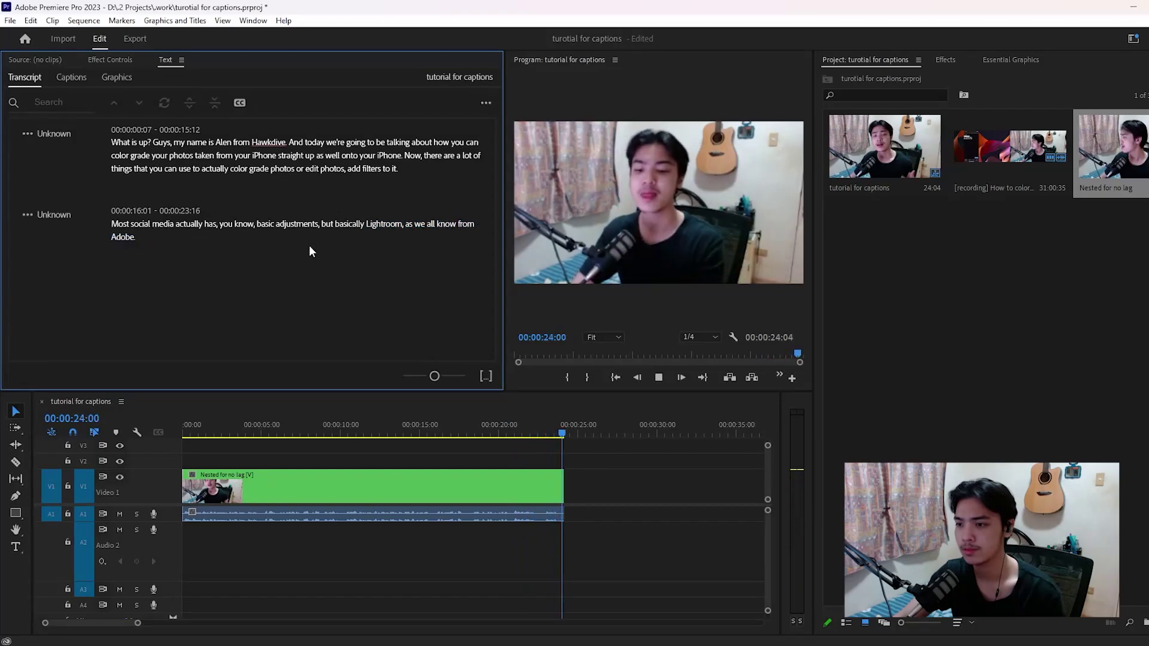
drag(547, 431, 139, 430)
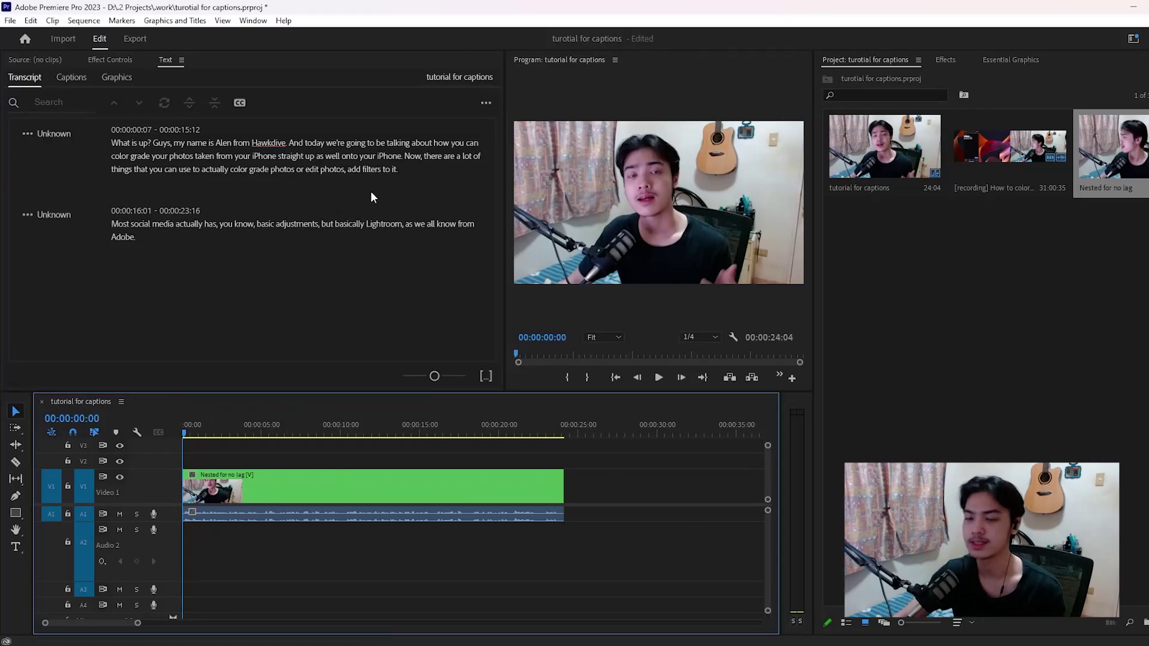
Open the caption creation settings from the transcript, keep the Subtitle default preset, and expand the preferences
click(487, 104)
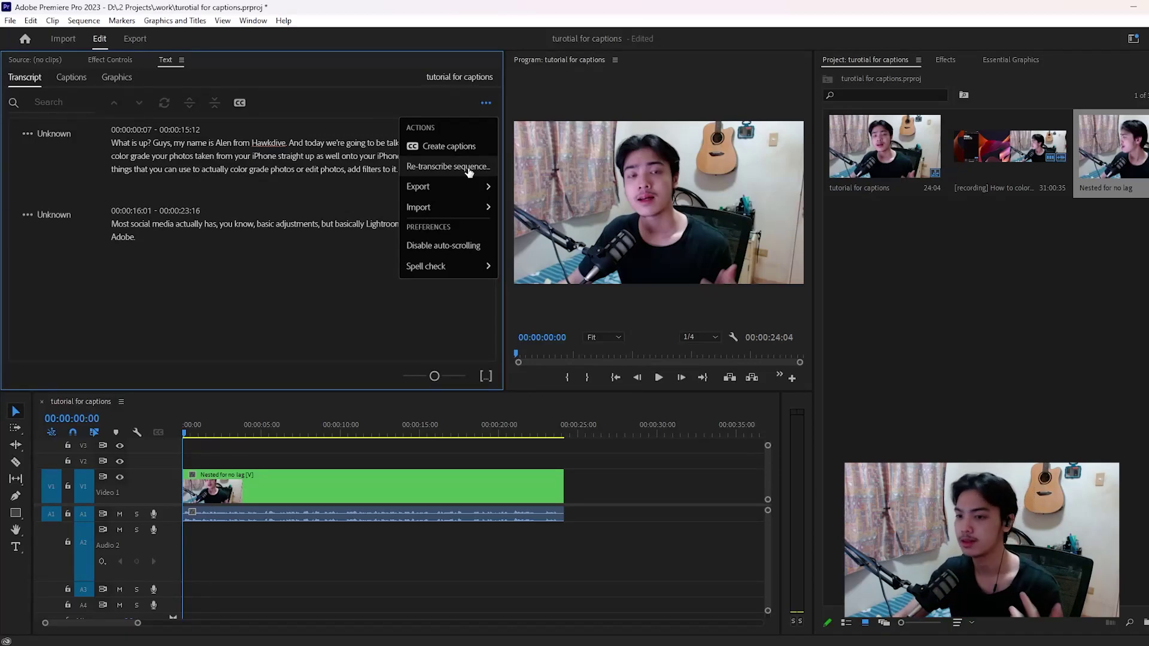
click(452, 149)
click(553, 315)
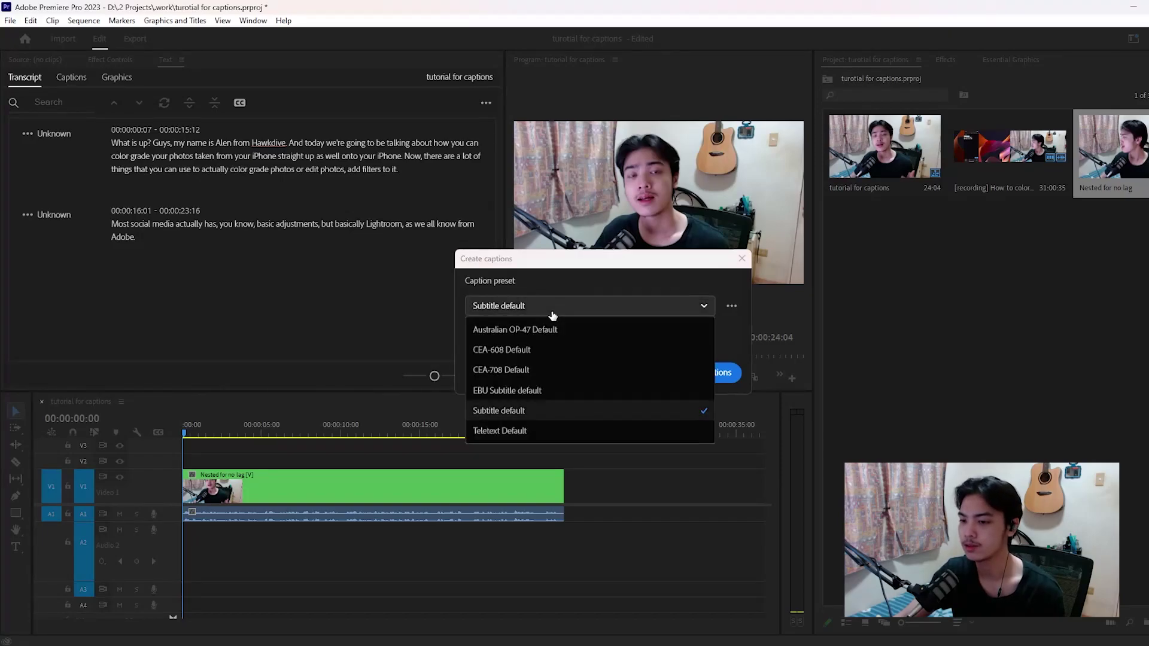
click(538, 311)
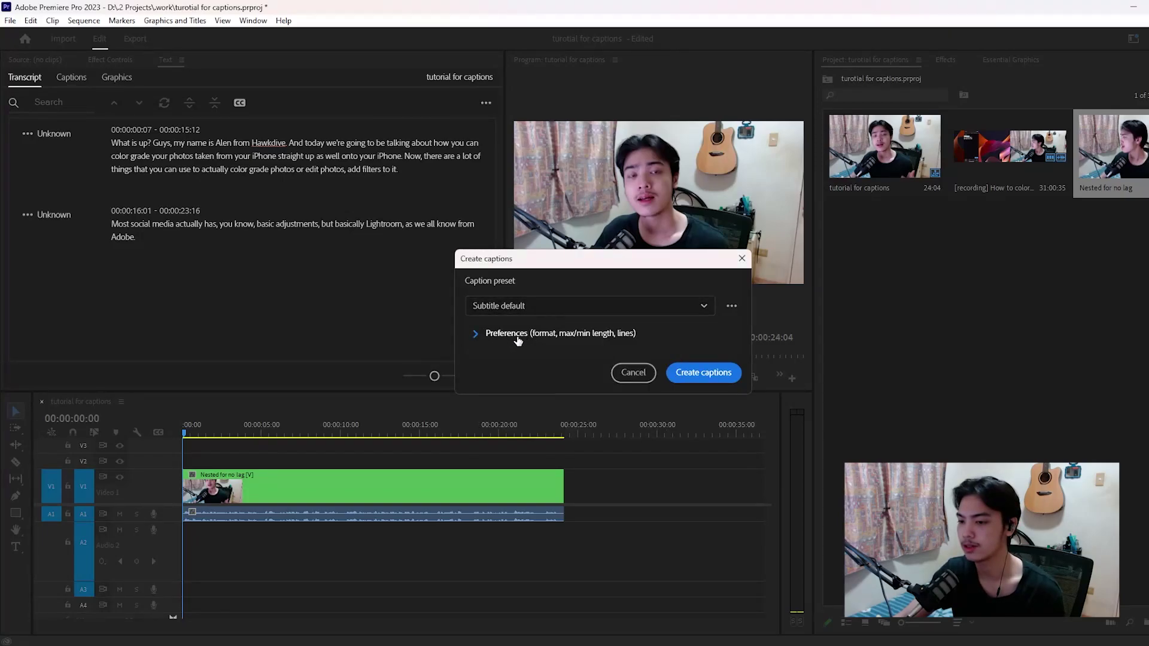
click(613, 337)
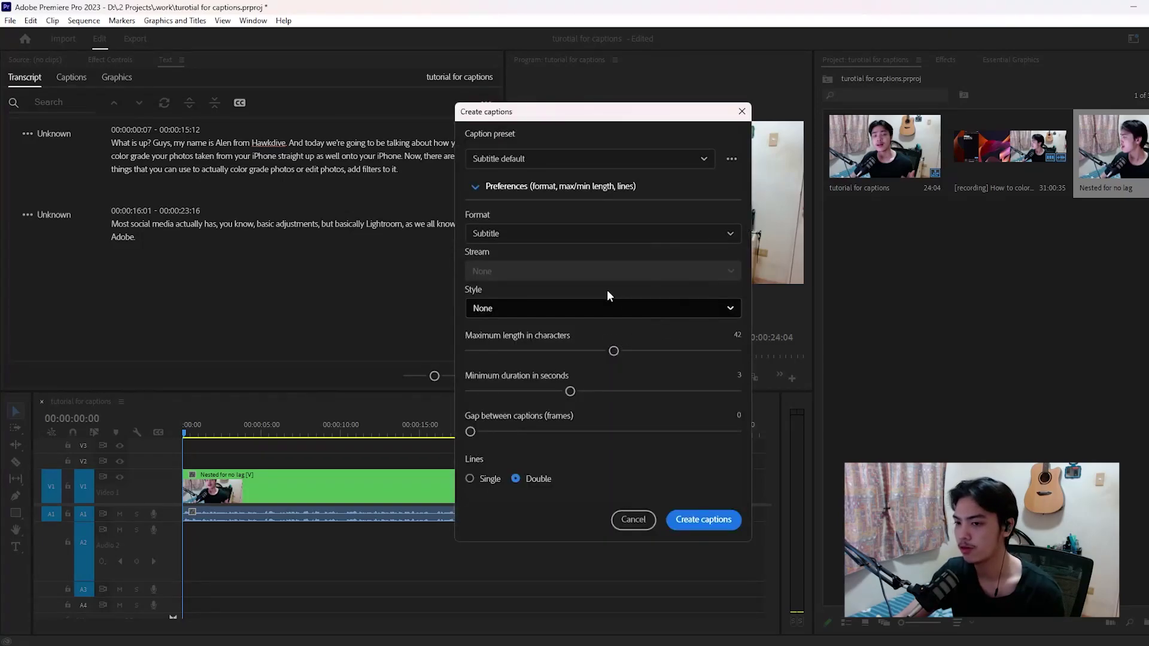
Keep the Subtitle format and no style, and set a maximum of 25 characters, a minimum duration of 1.5 seconds and single lines
click(510, 235)
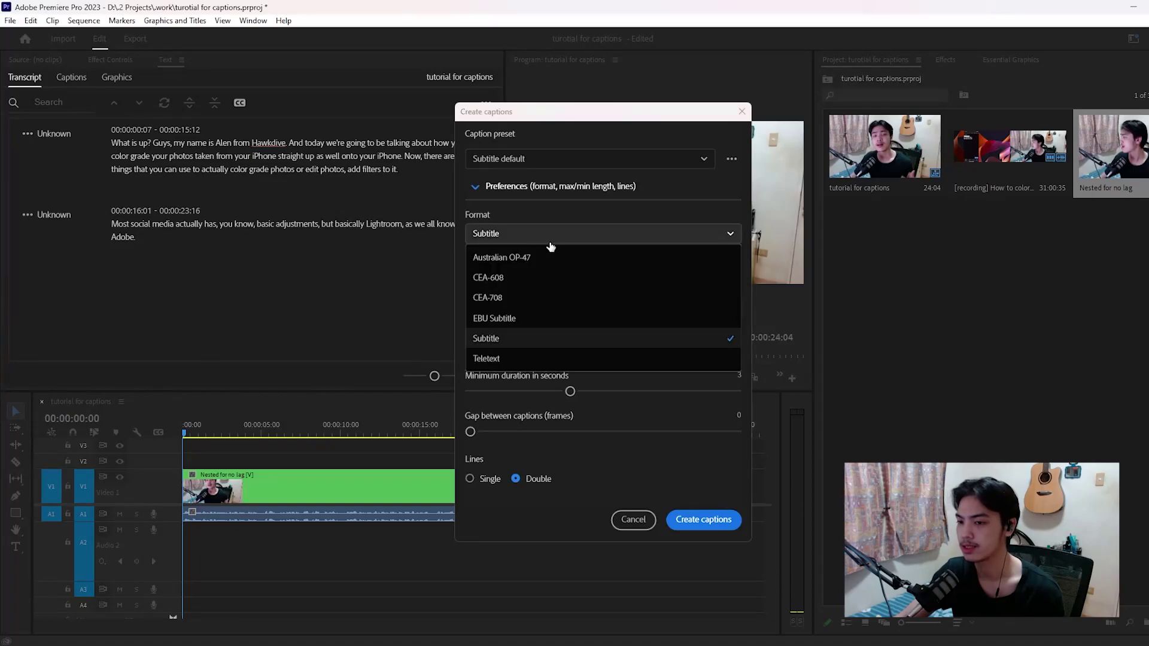
click(534, 344)
click(548, 309)
click(554, 314)
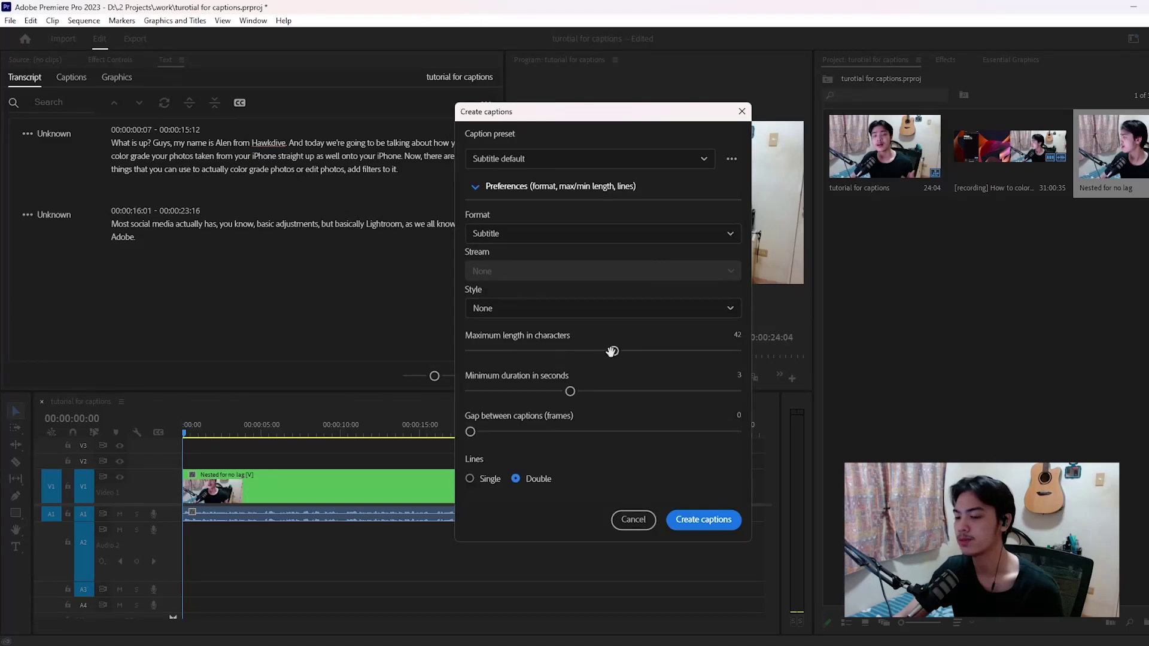
drag(613, 351, 491, 397)
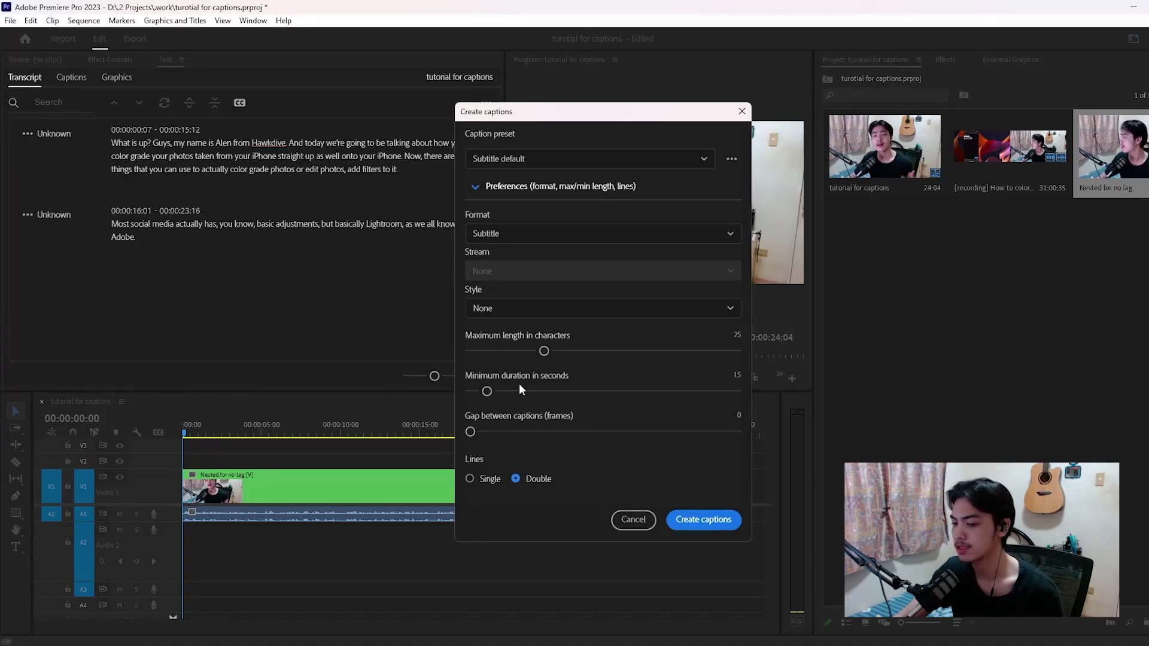
click(471, 480)
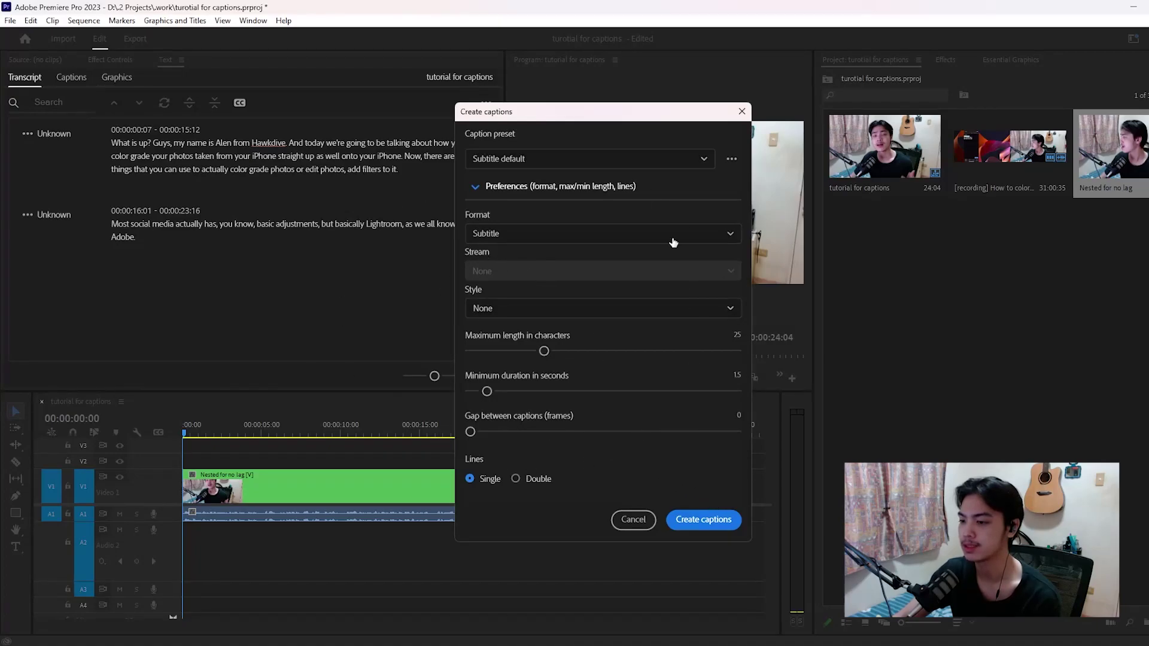
Create the captions from the transcript with these settings, and undo the caption creation
click(711, 521)
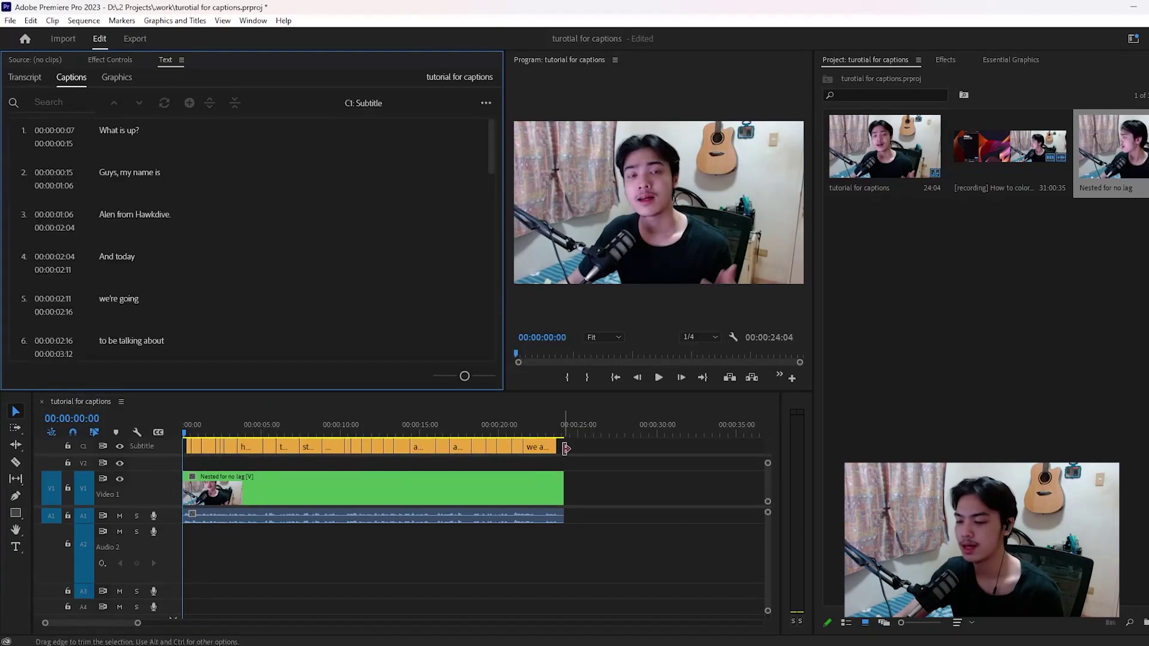
click(576, 446)
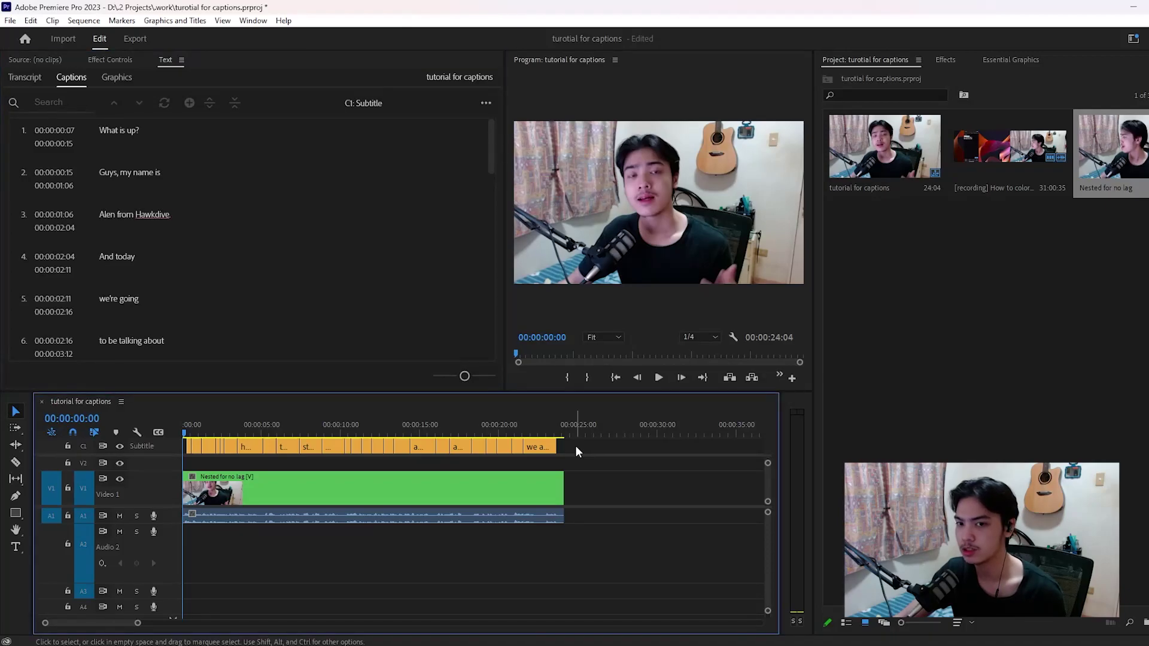
key(ctrl+z)
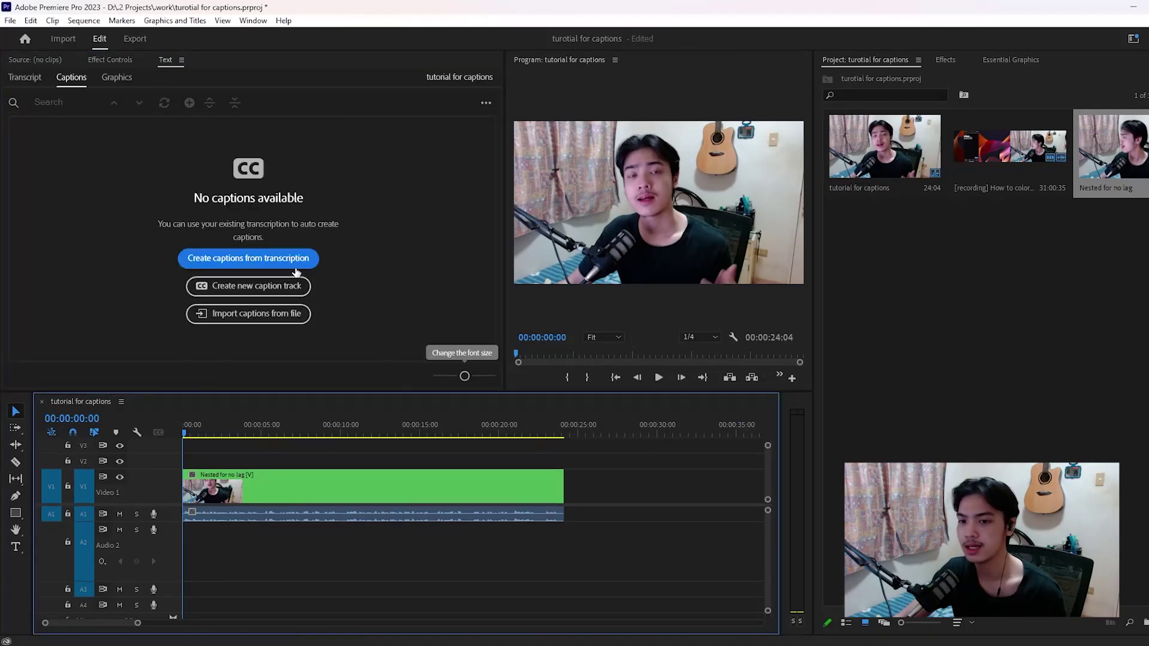
Create single-line captions from the transcription with a maximum of 20 characters and a minimum duration of 2.3 seconds
click(260, 259)
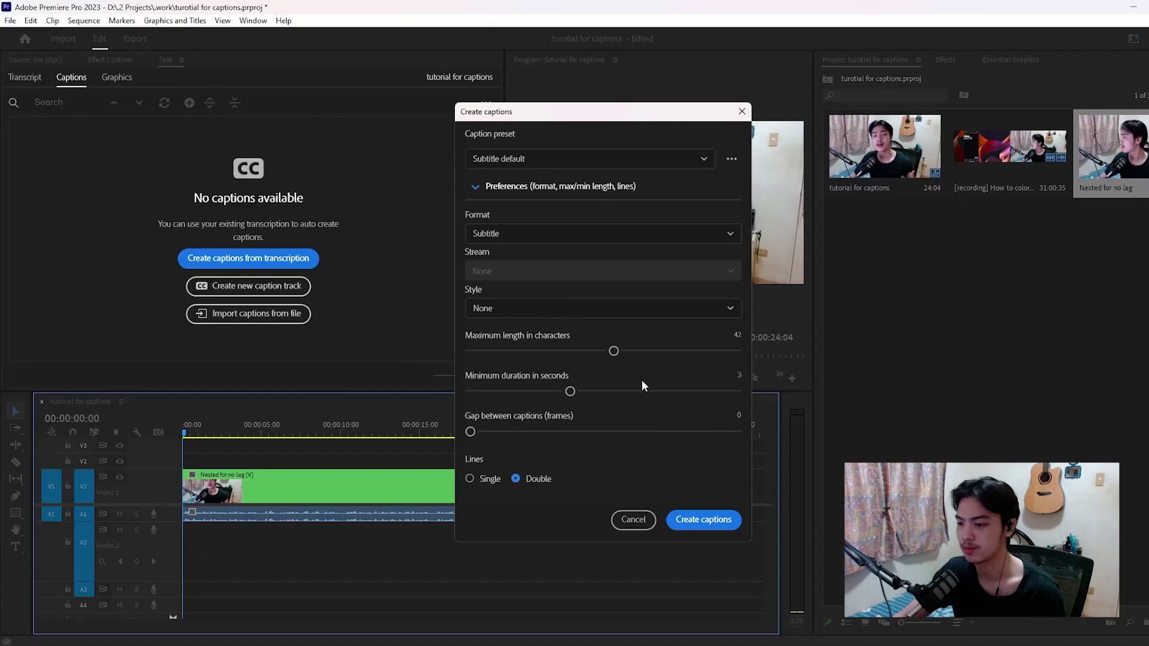
drag(559, 391, 554, 391)
drag(614, 351, 539, 392)
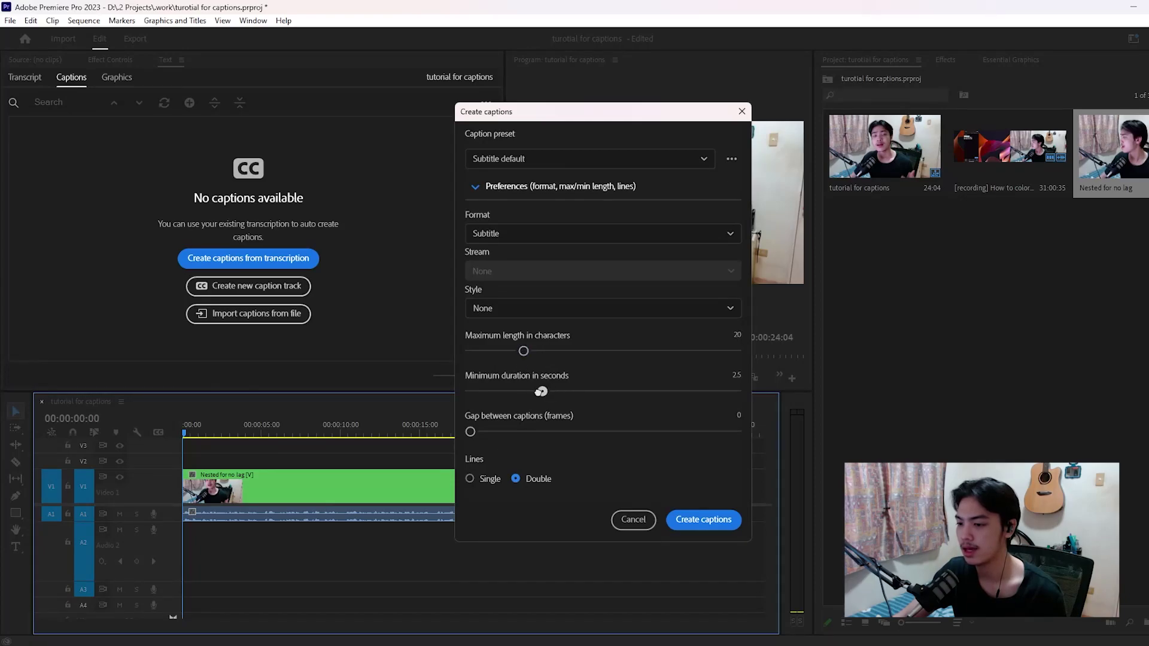
click(491, 482)
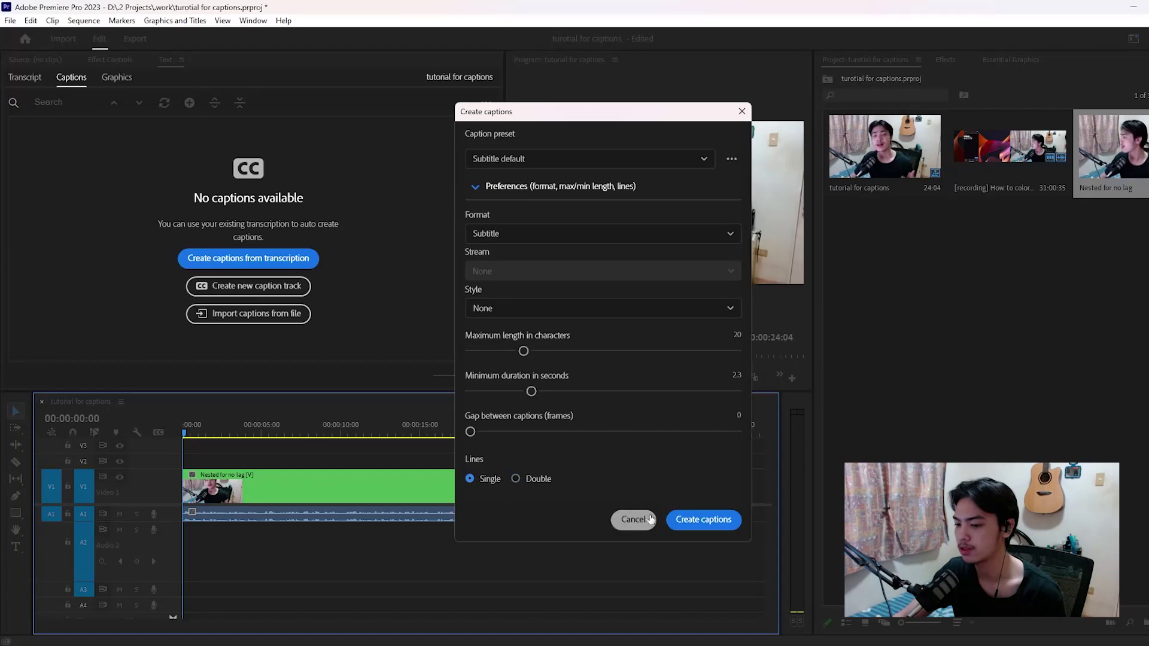
click(702, 521)
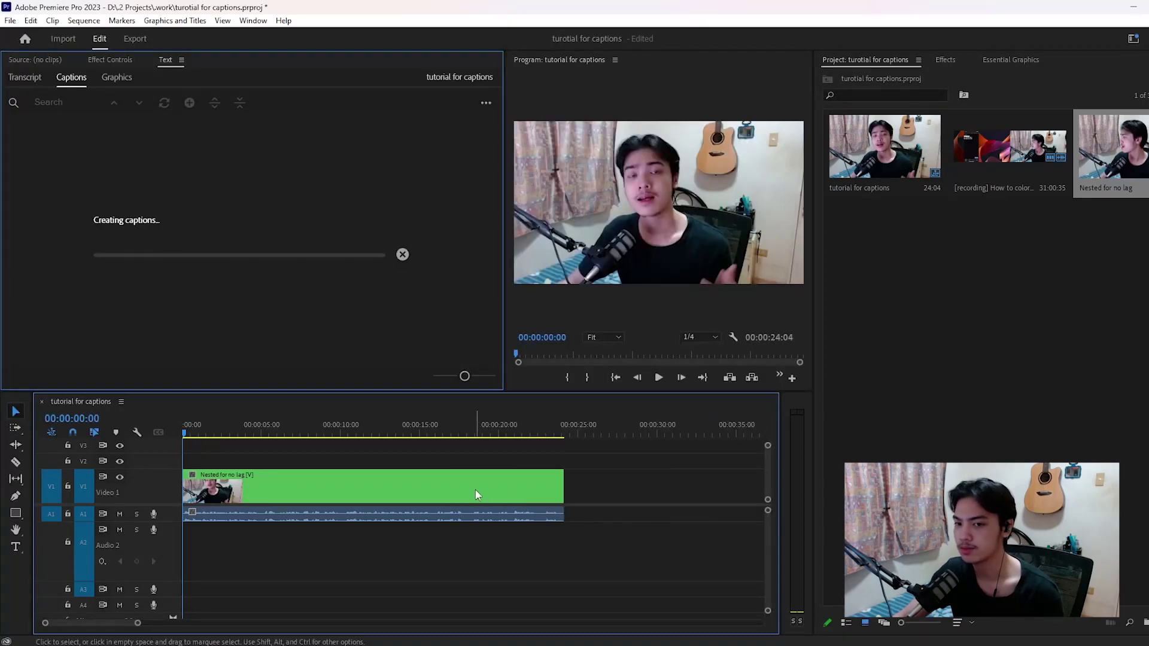
Play the captioned sequence through to its end to review the generated captions
click(586, 476)
key(space)
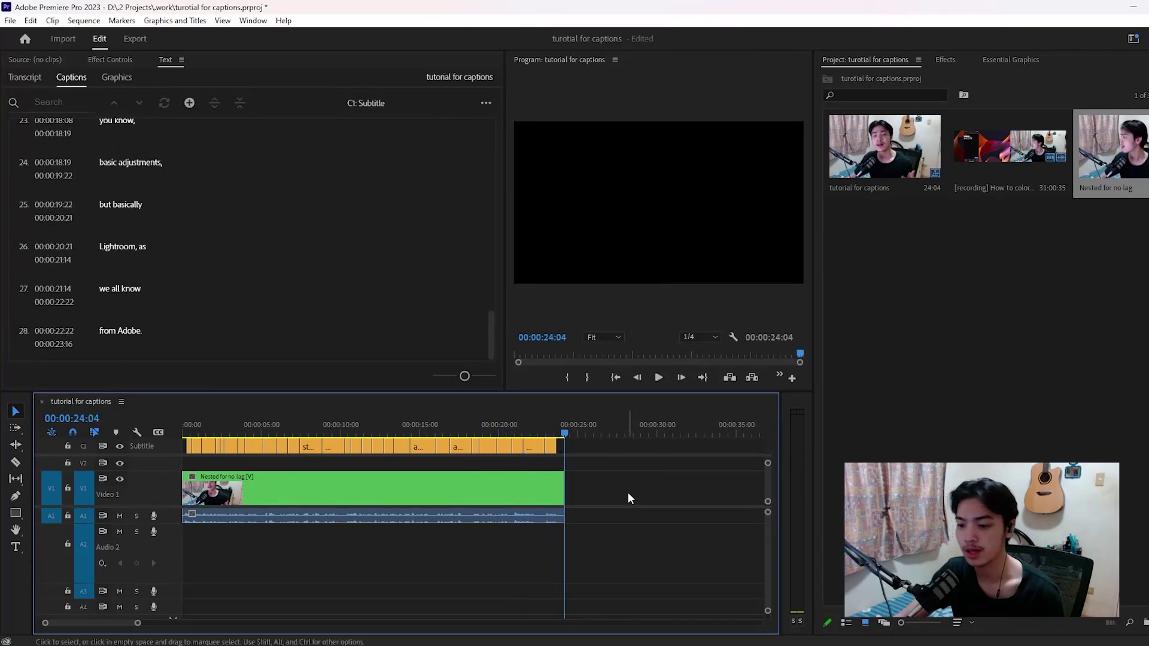
click(551, 434)
key(space)
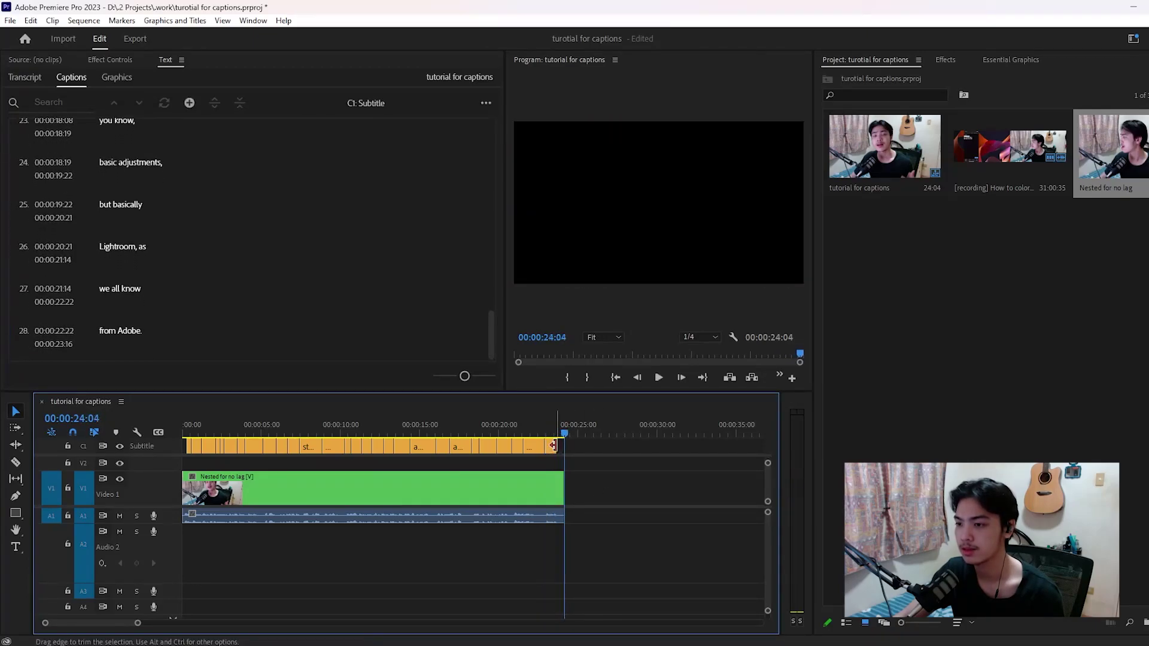
Try to extend the end of the last caption in the enlarged timeline, and undo the change
key(grave)
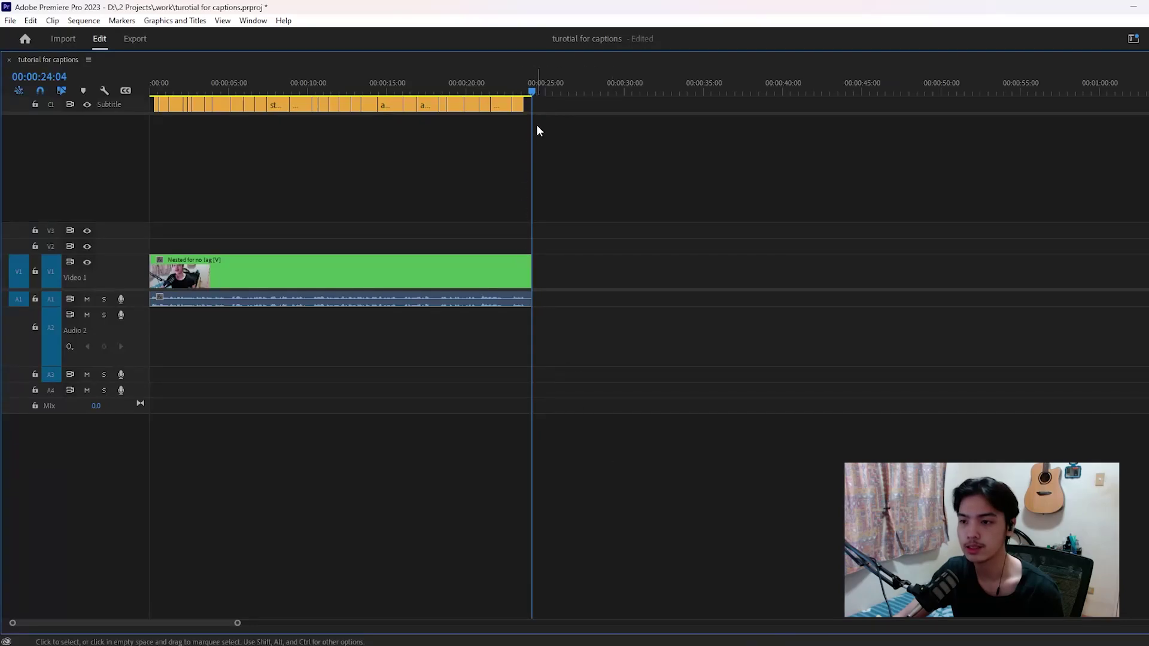
key(grave)
drag(557, 428, 323, 421)
key(grave)
drag(524, 105, 561, 105)
key(ctrl+z)
key(grave)
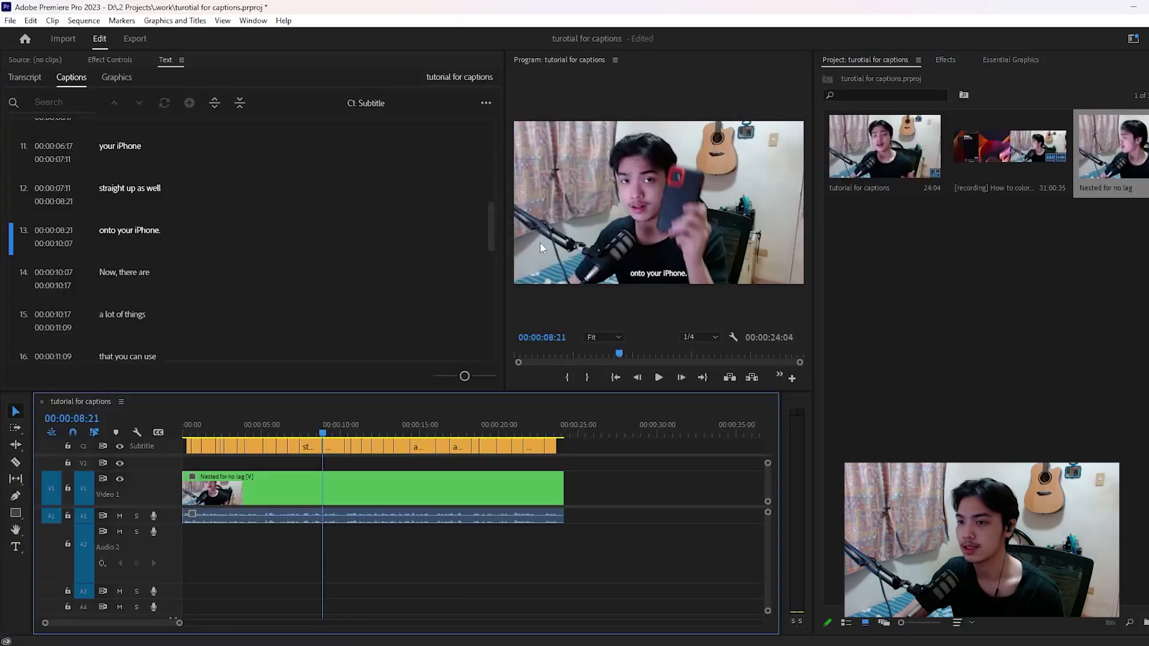
Browse the captions from "we're going" to "how you can", and reduce the caption list's font size to the minimum
scroll(335, 299, up, 5)
click(63, 199)
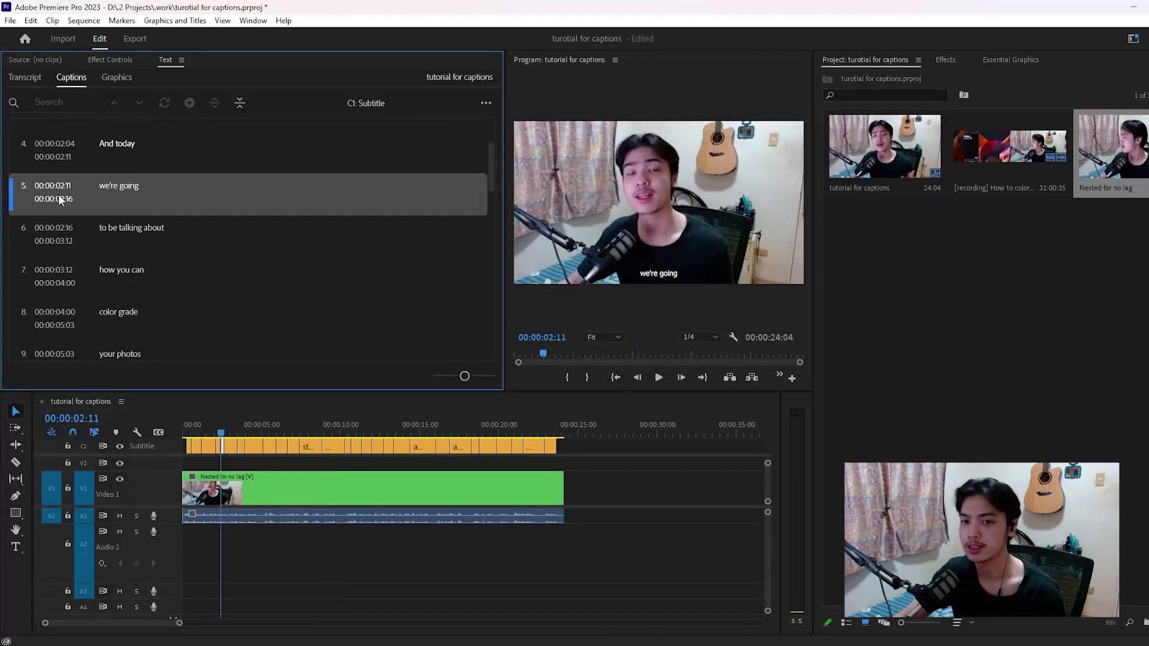
click(134, 229)
click(243, 248)
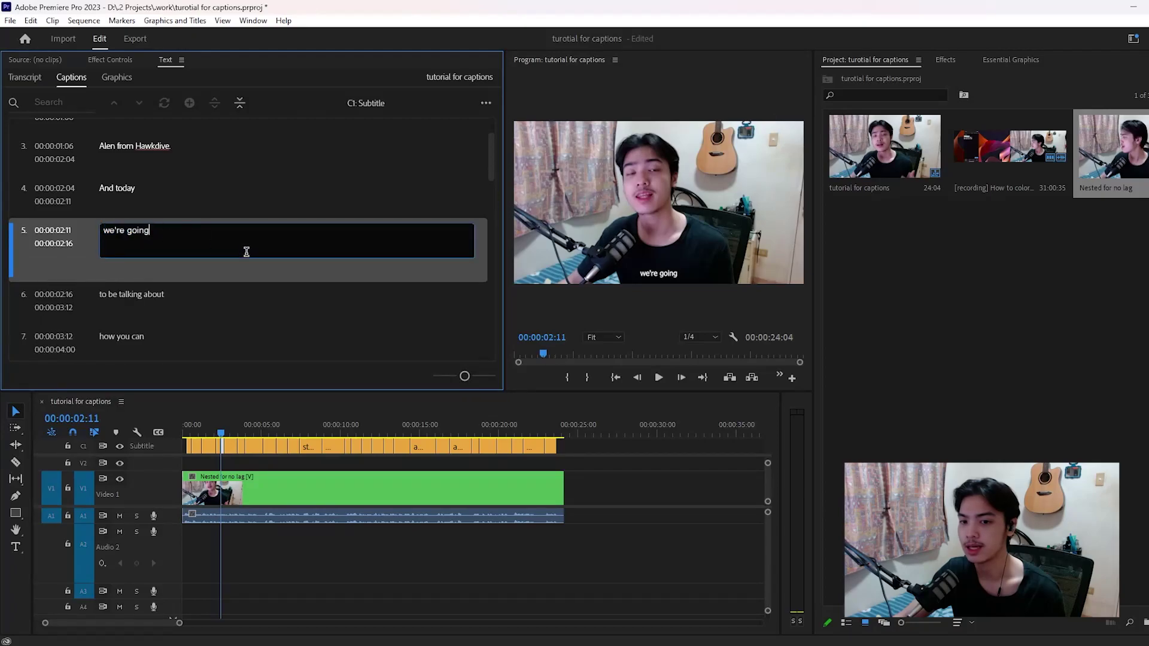
click(387, 315)
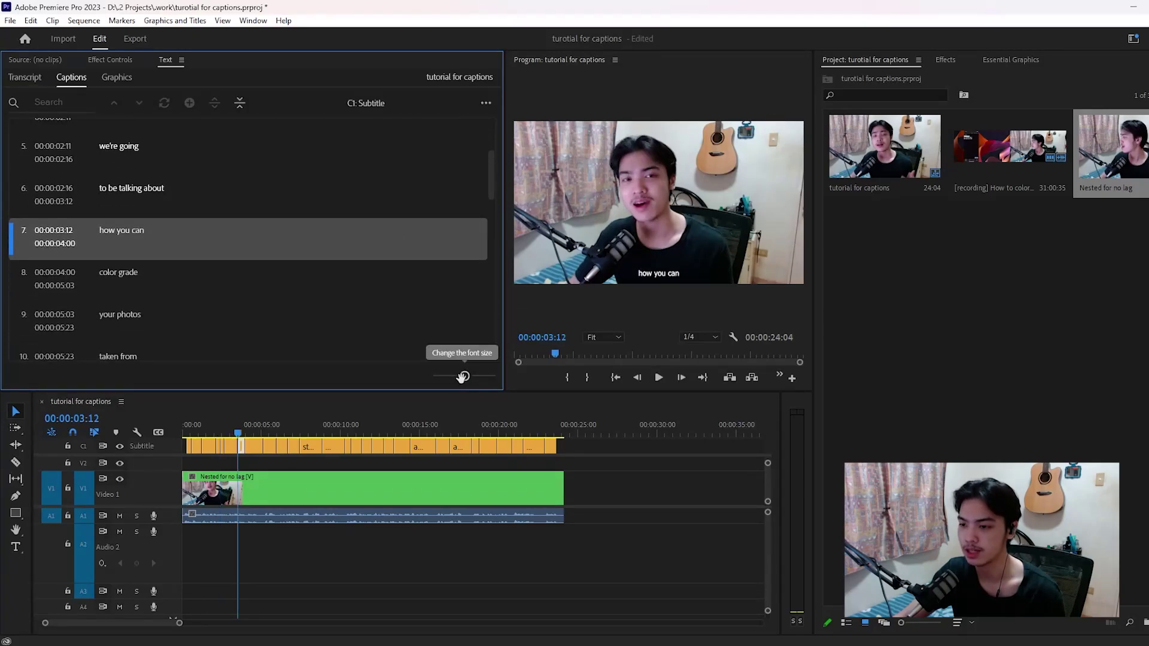
drag(478, 379, 438, 376)
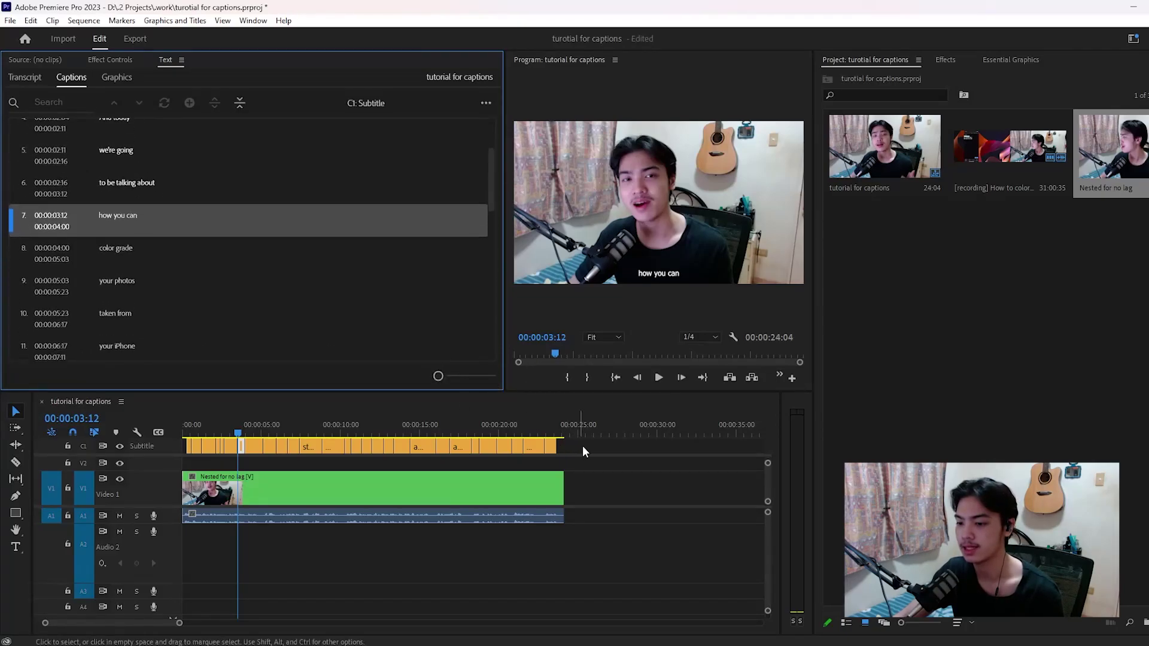
Open the styling properties of the "onto your iPhone." caption, with the playhead at 00:00:09:14
click(288, 461)
click(367, 431)
key(space)
drag(366, 431, 323, 431)
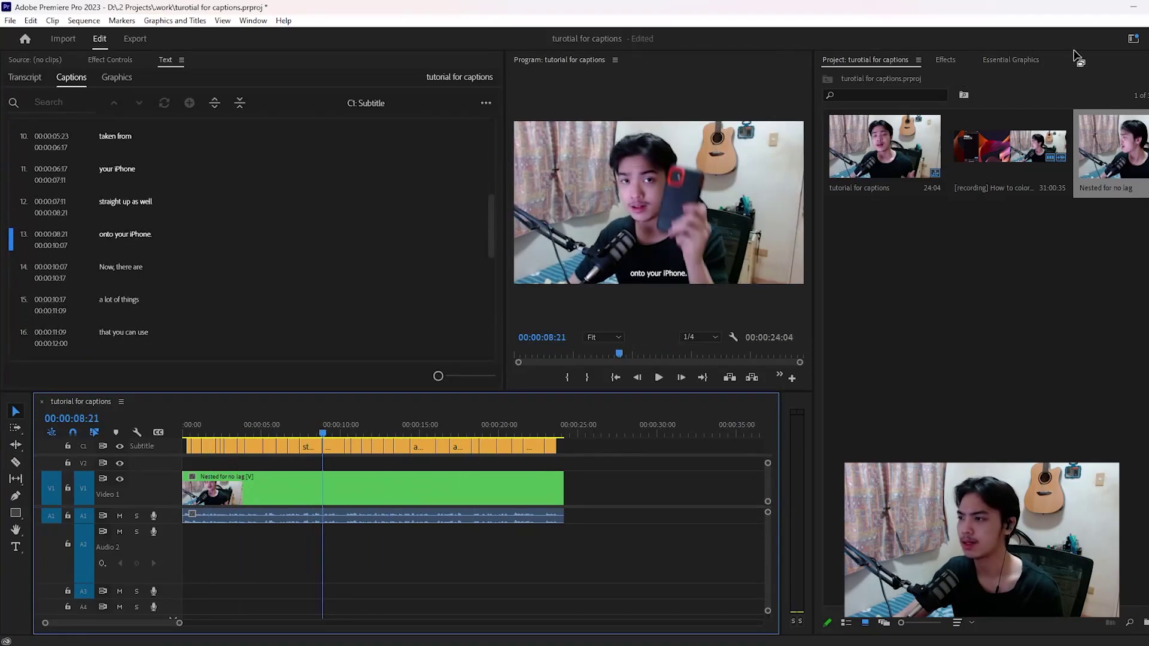
click(1022, 57)
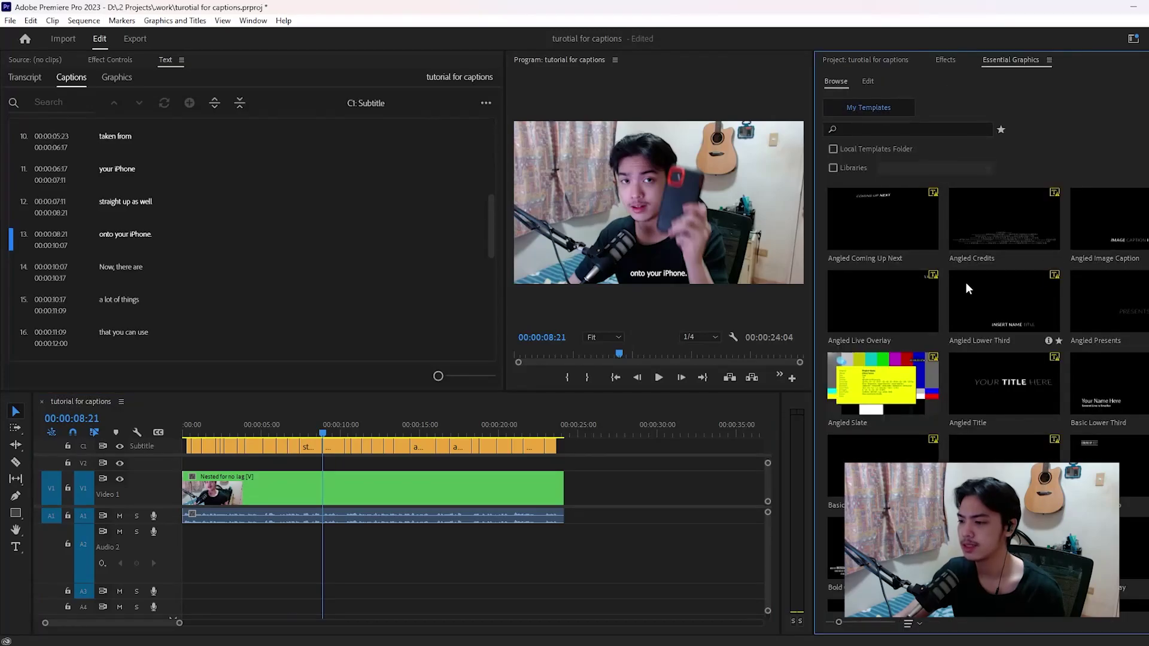
click(868, 81)
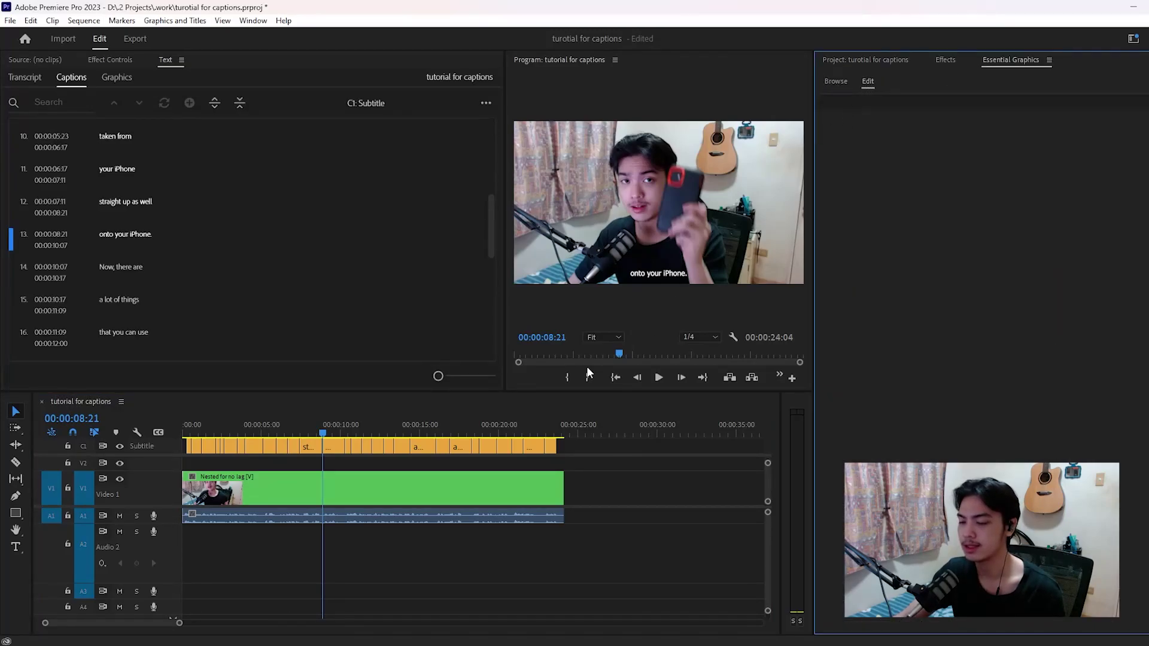
click(331, 450)
click(331, 425)
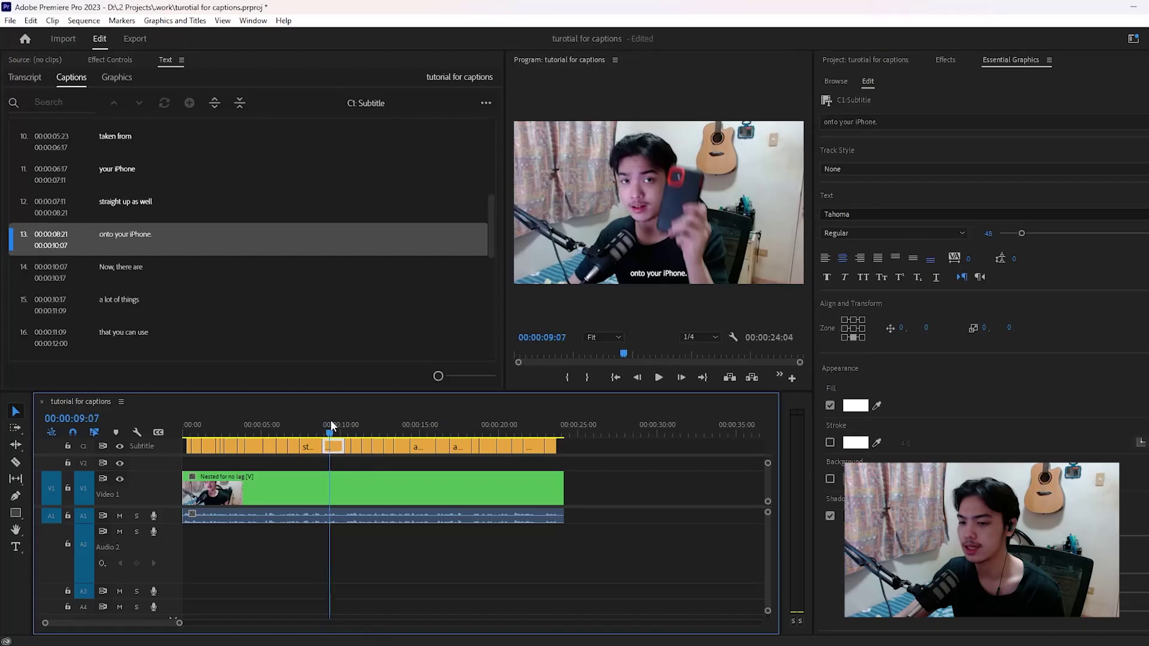
drag(331, 422, 335, 422)
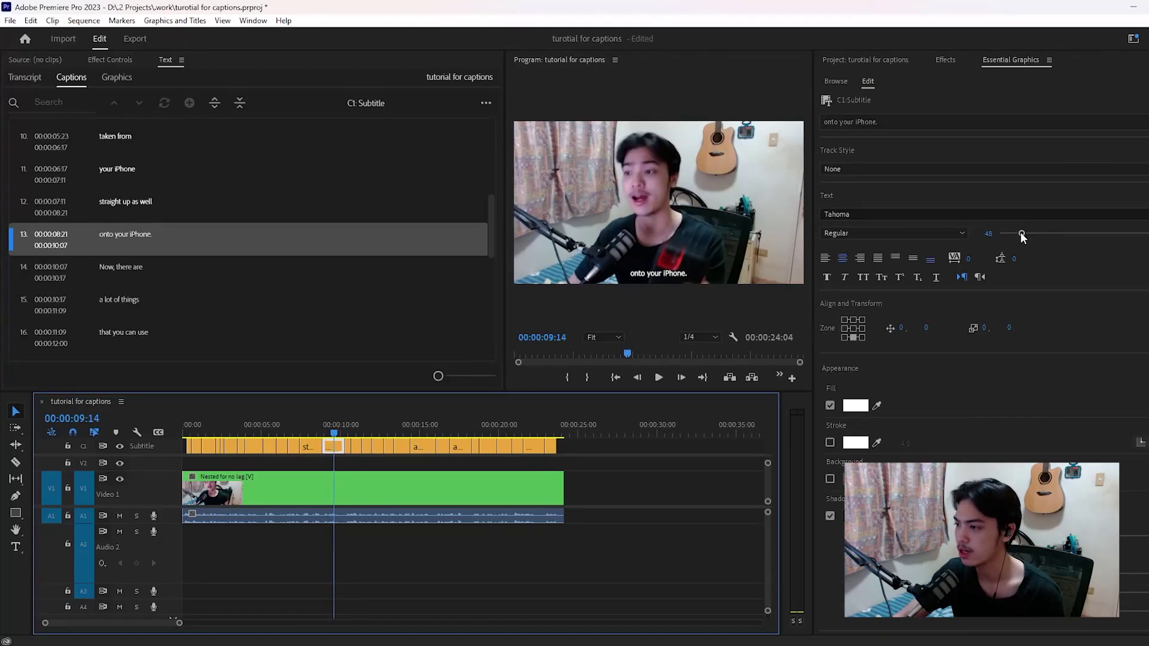
Set the caption text to size 85 and the Bold font style
drag(1021, 233, 1040, 233)
click(937, 234)
click(911, 257)
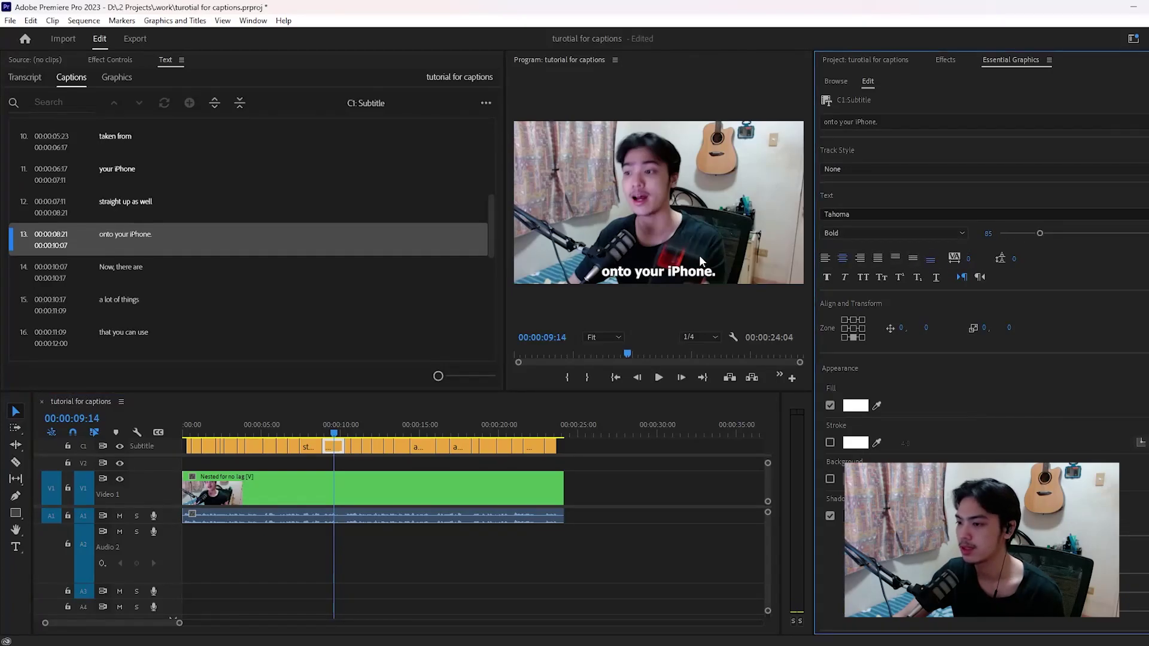
Enable a grey A9A9A9 stroke on the caption text, and try the background before switching it off again
click(831, 443)
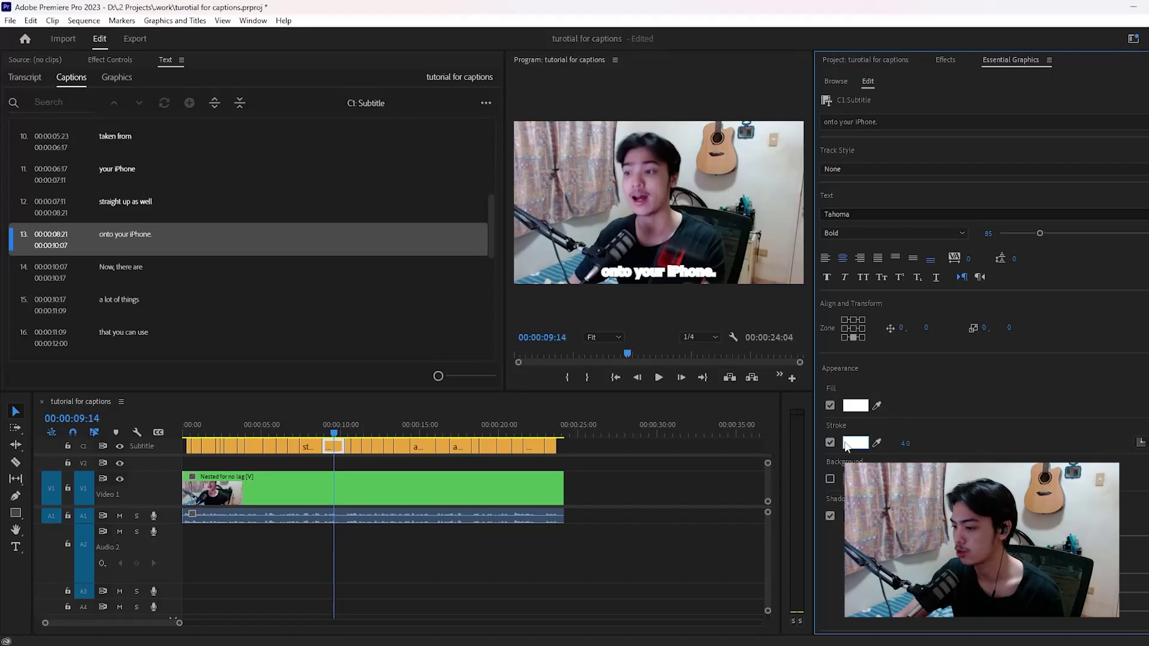
click(845, 443)
drag(466, 361, 436, 361)
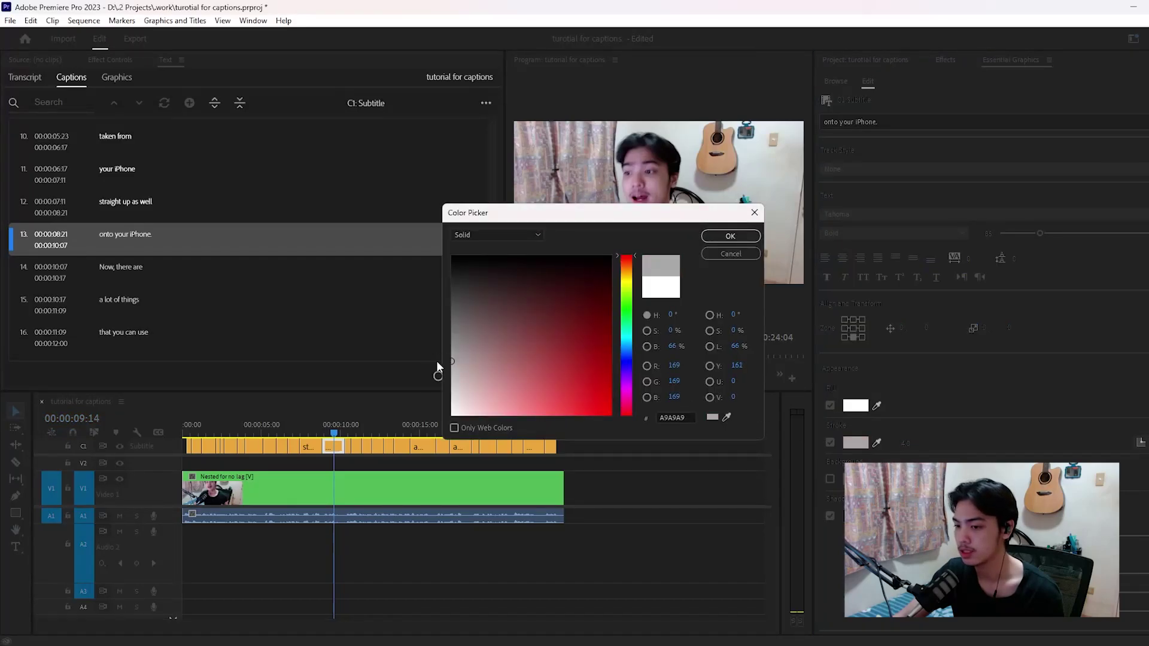
click(731, 236)
click(830, 480)
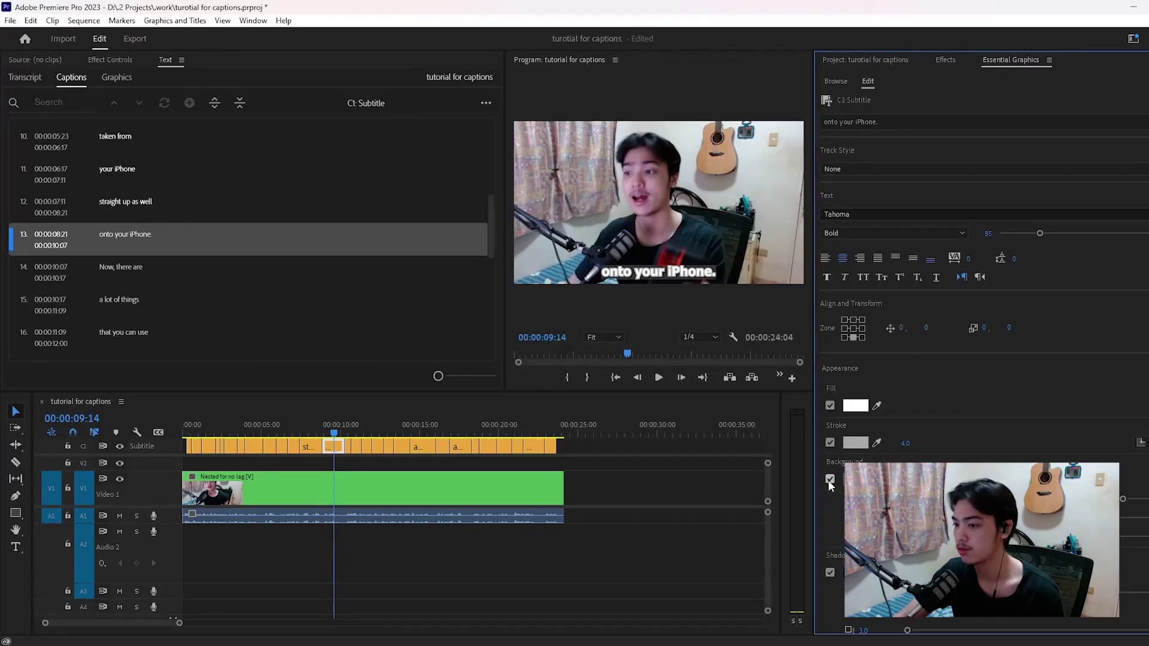
click(831, 477)
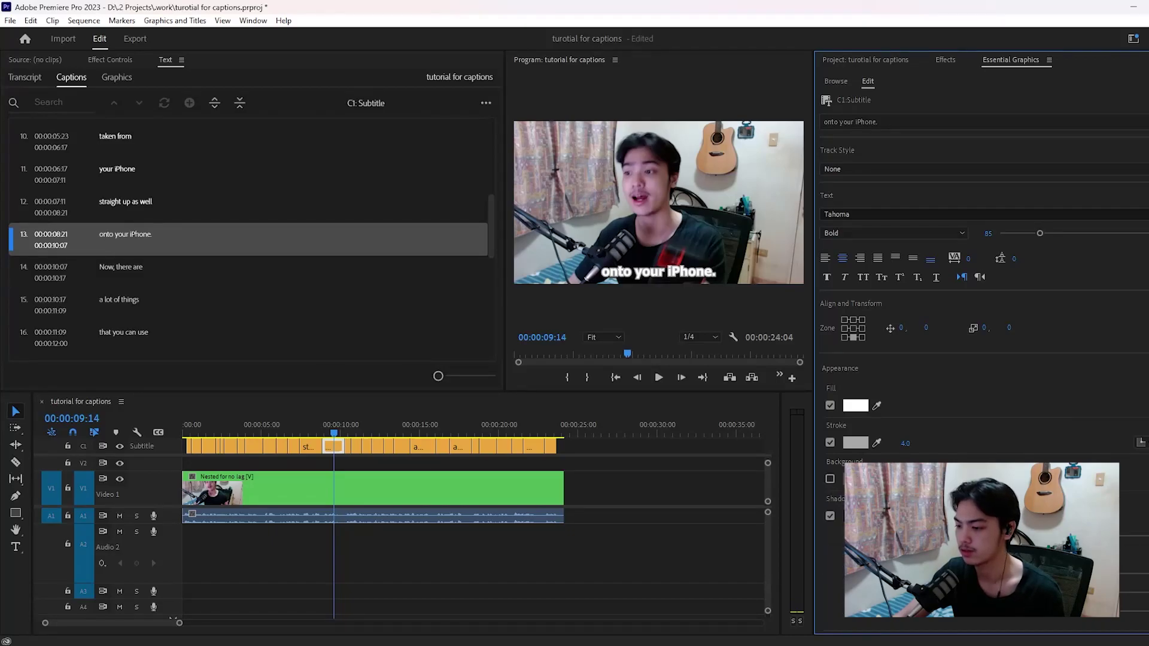
Place the caption in the centre zone of the frame and preview it around 00:00:09:09
scroll(958, 393, down, 1)
scroll(996, 414, up, 1)
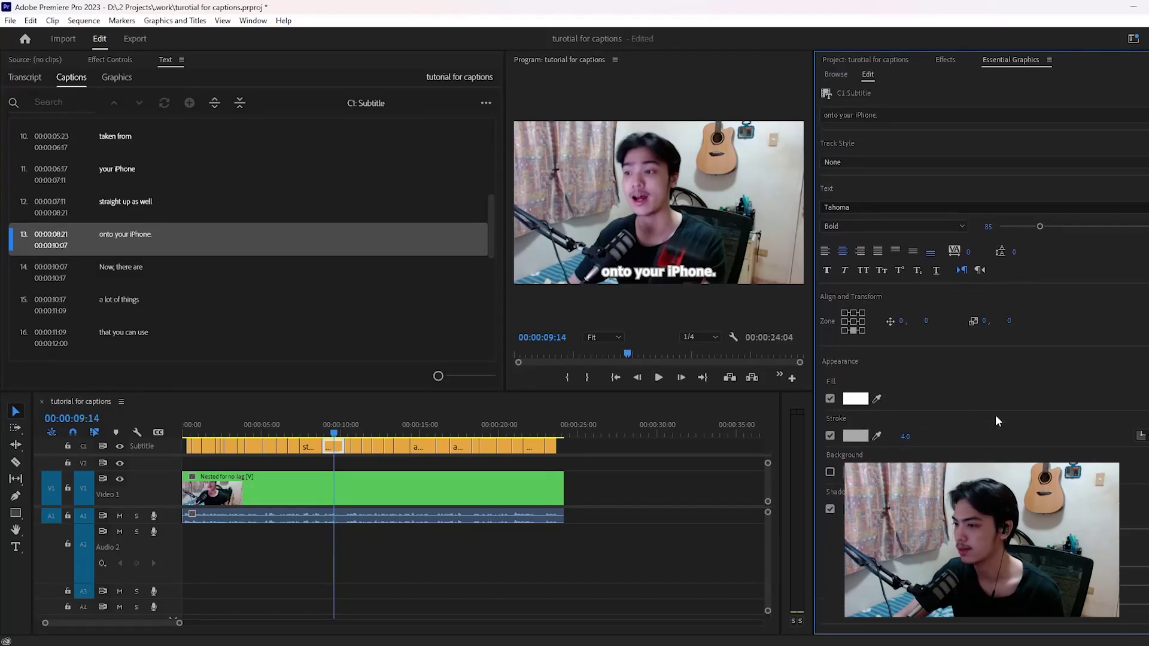
click(854, 321)
drag(367, 422, 332, 416)
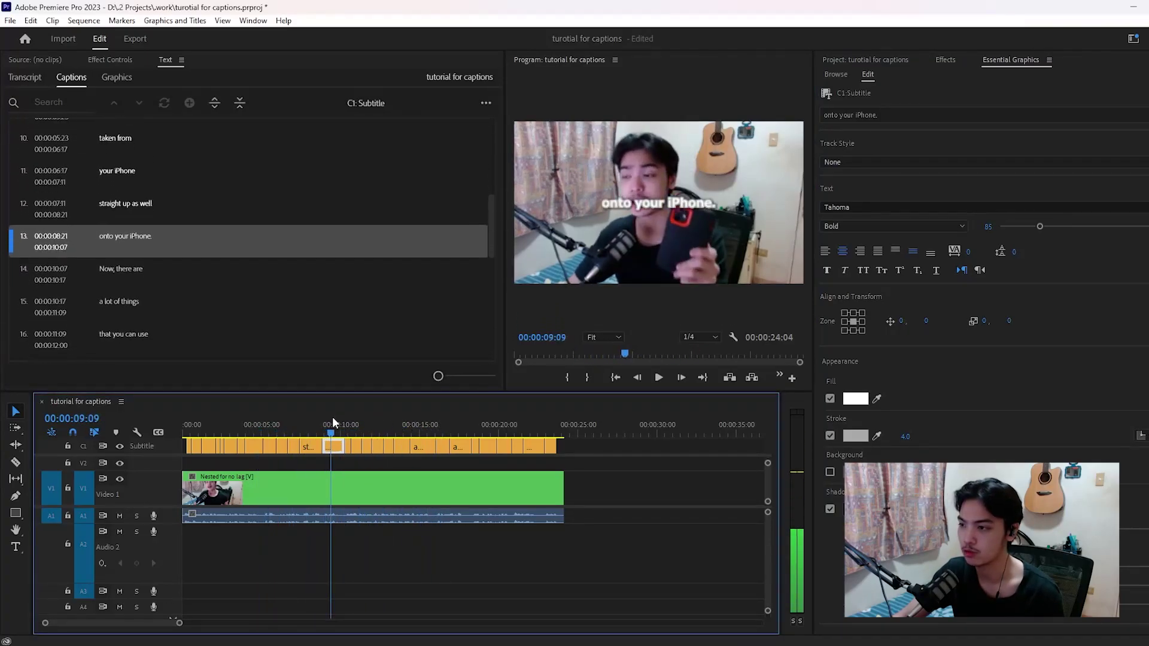
Create a new track style named -tutorial- from the caption's current look
click(1014, 170)
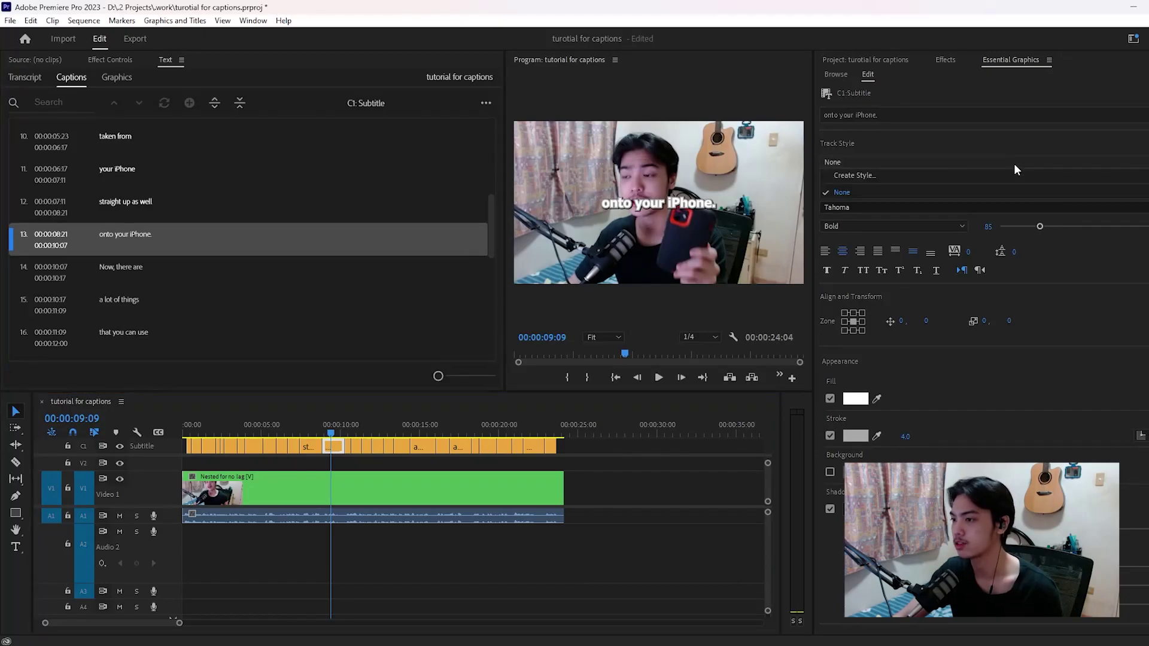
click(981, 177)
text(tutorial)
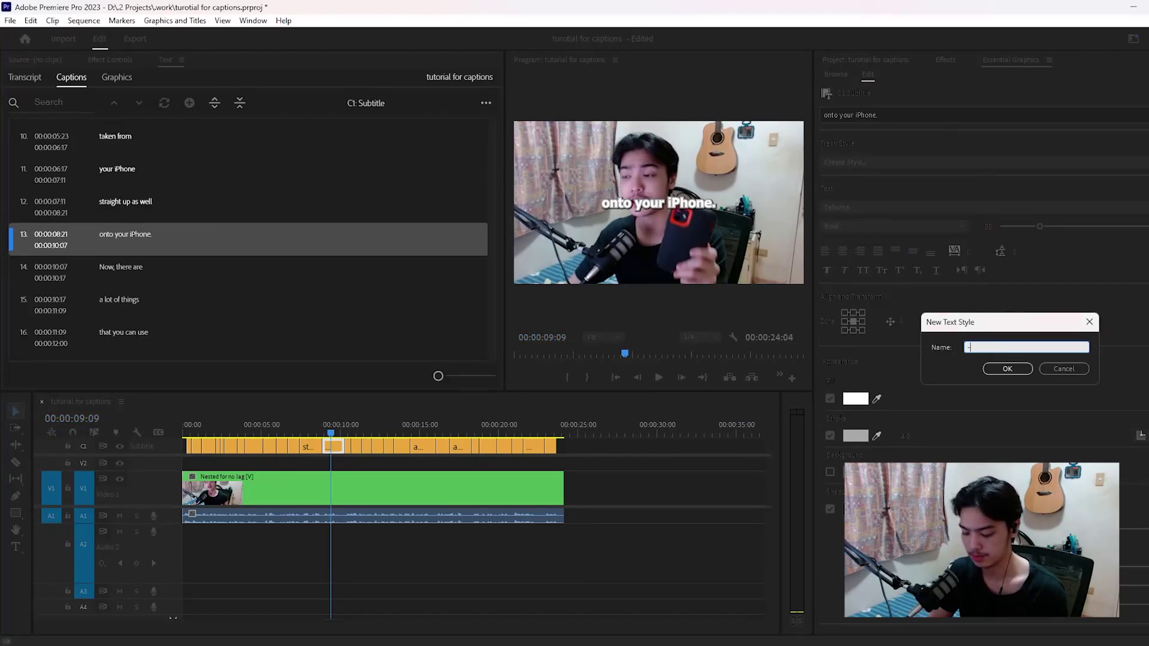
key(Return)
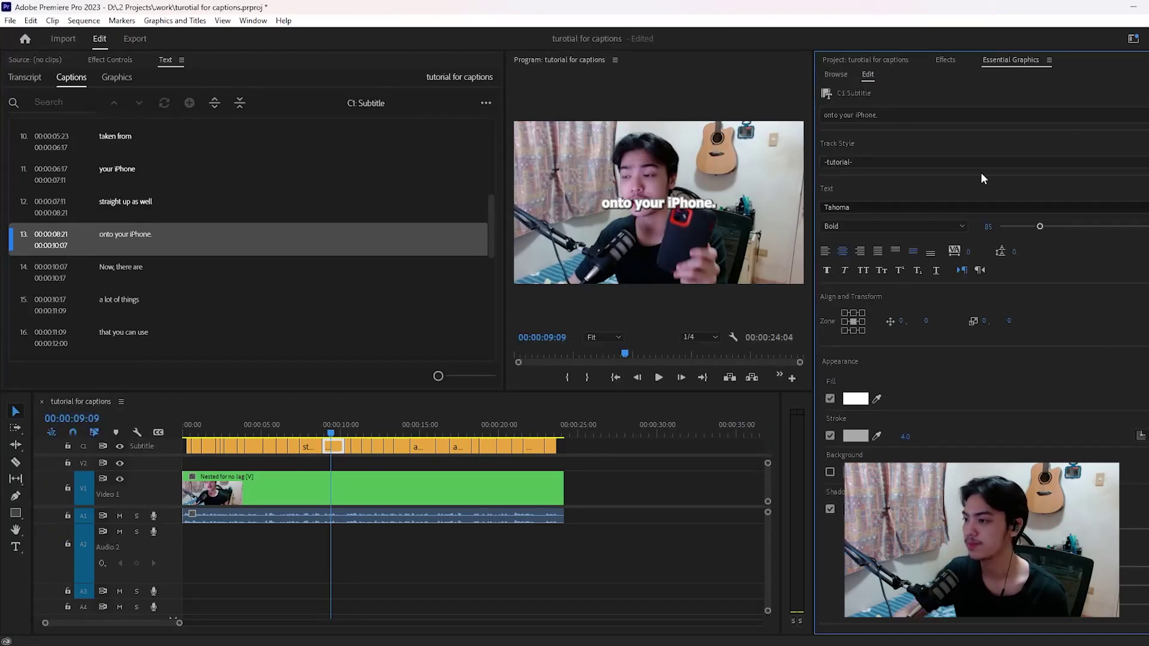
Play the sequence from the start to check the styled captions, and place the playhead on the first caption
drag(376, 419, 144, 426)
key(space)
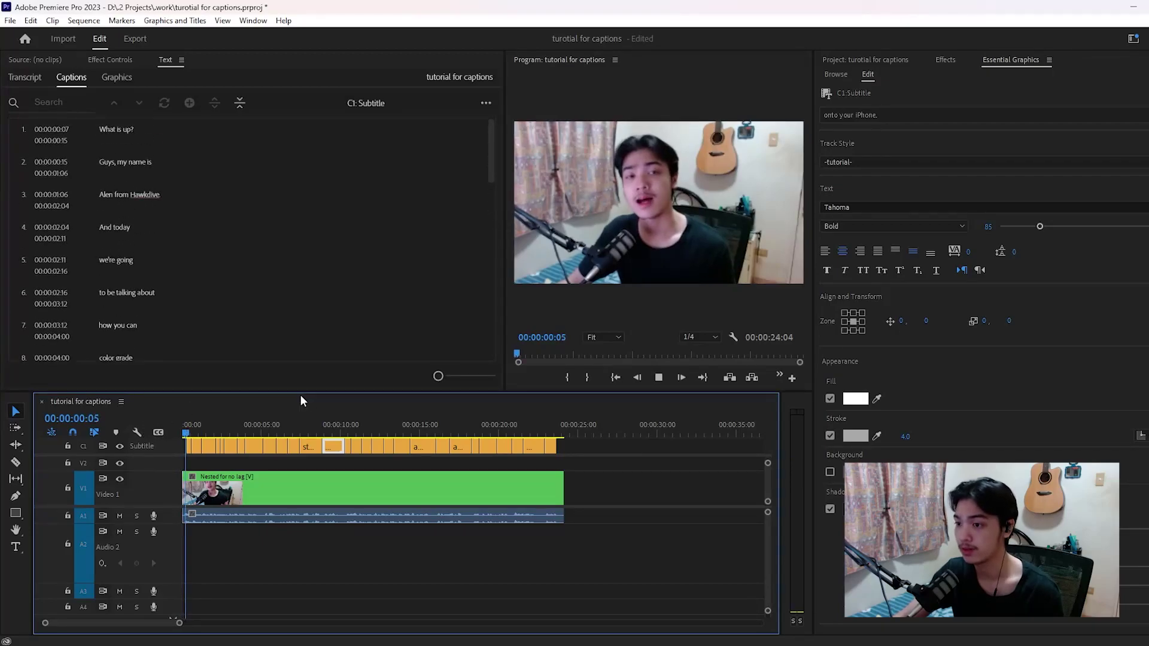
drag(218, 426, 188, 425)
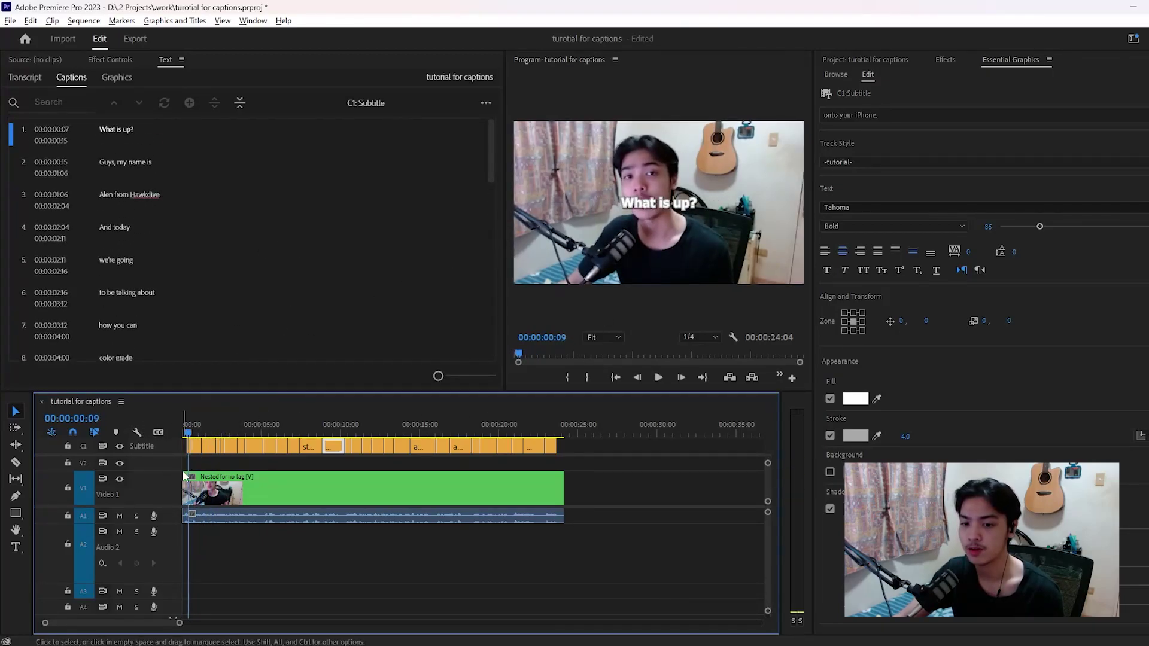
Add a new text block to the first caption and move the text "What is up?" into it from the first block
scroll(221, 455, up, 5)
right_click(148, 142)
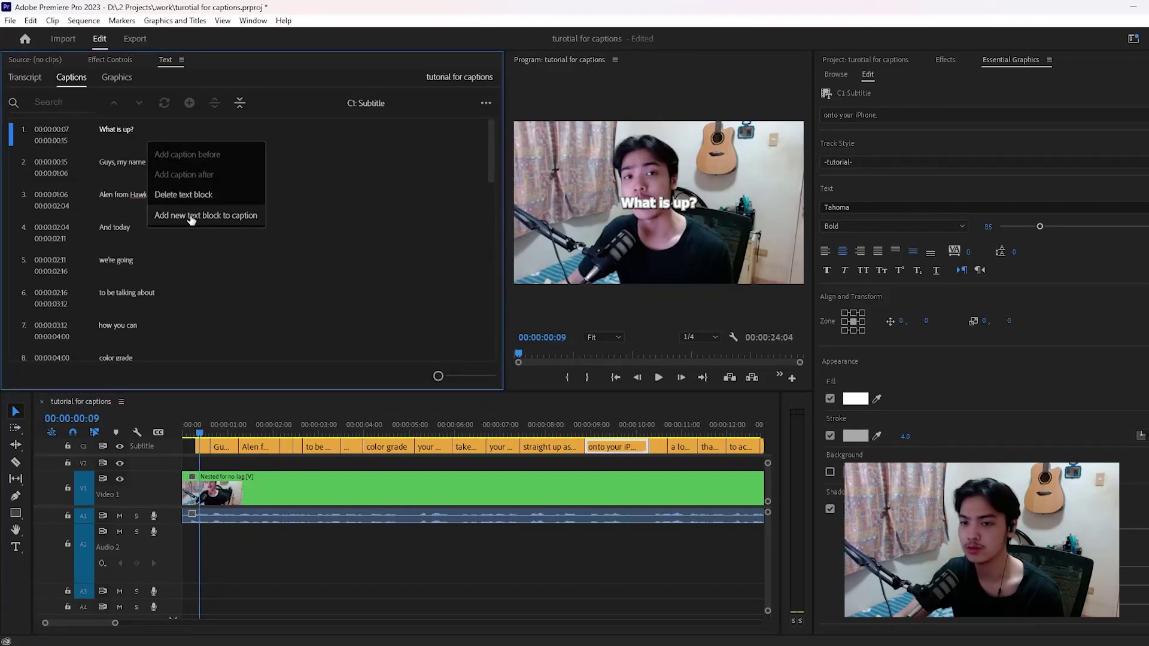
click(224, 216)
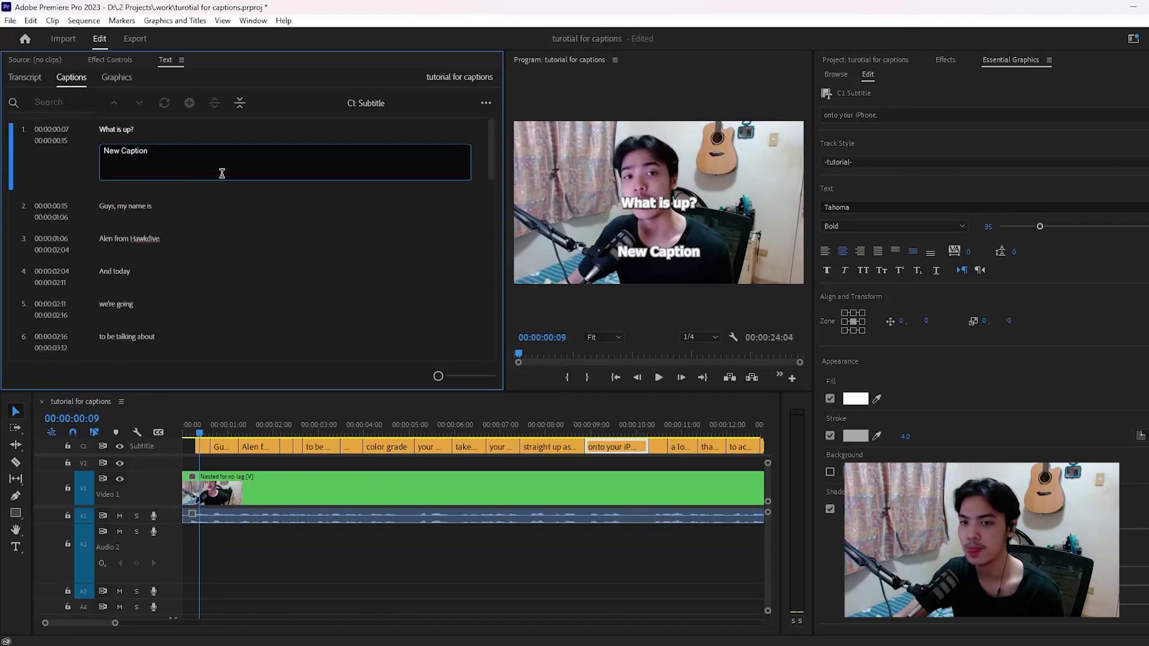
click(131, 129)
key(ctrl+c)
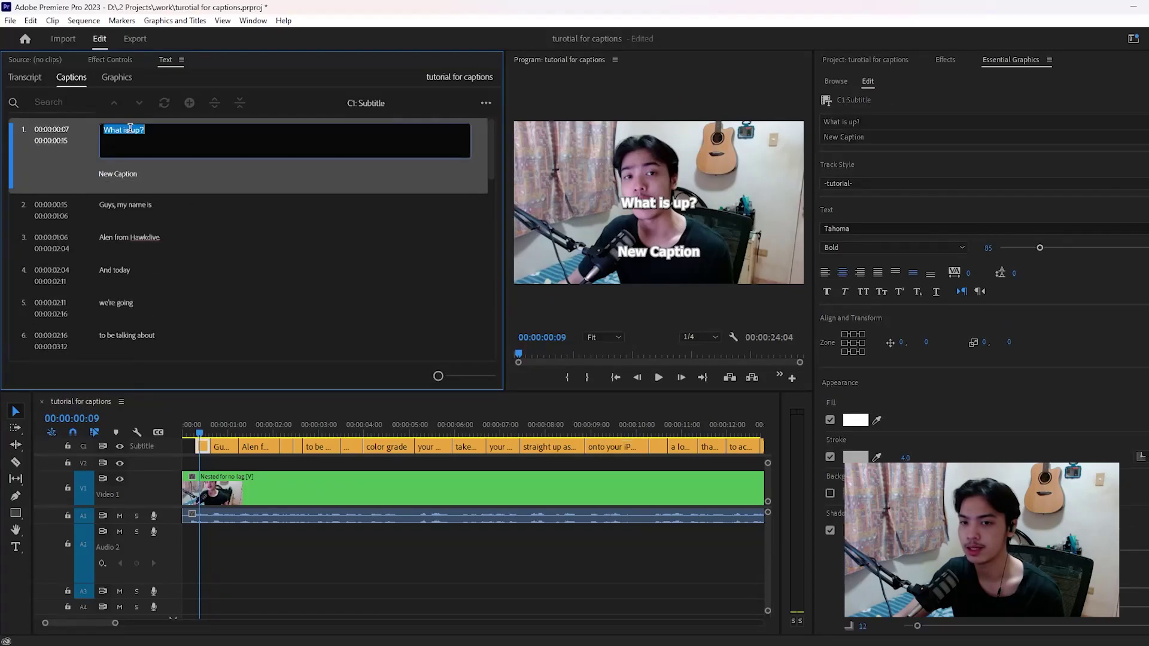
key(BackSpace)
double_click(125, 152)
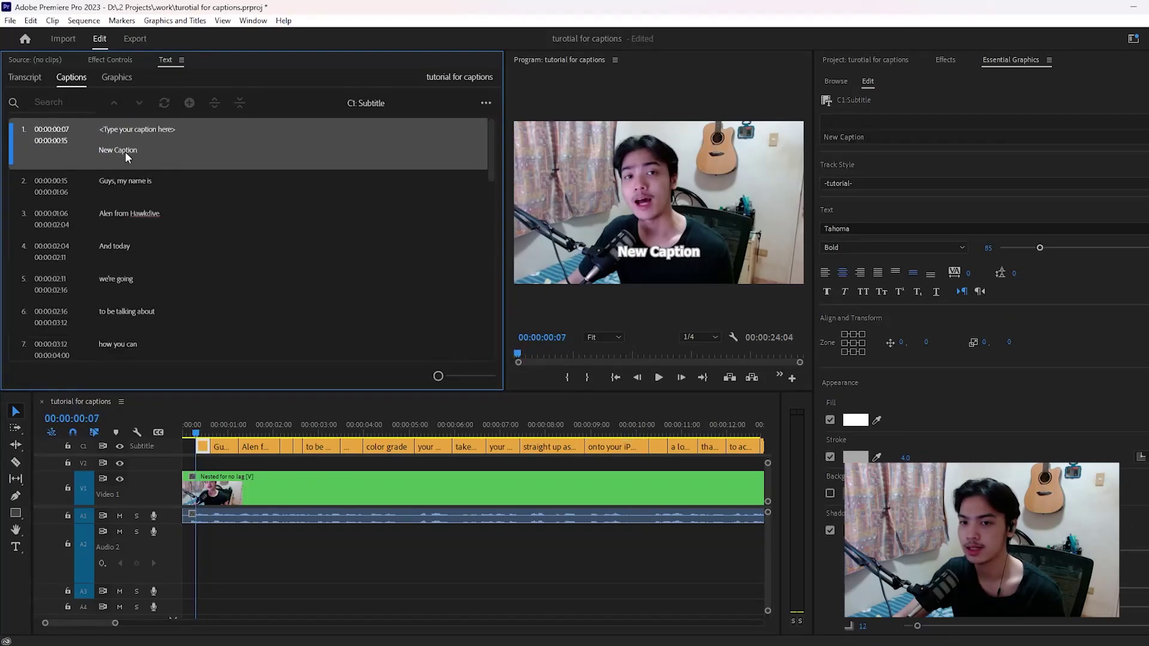
key(ctrl+v)
Enter "Hi" in the emptied first text block of the first caption
click(150, 132)
click(150, 131)
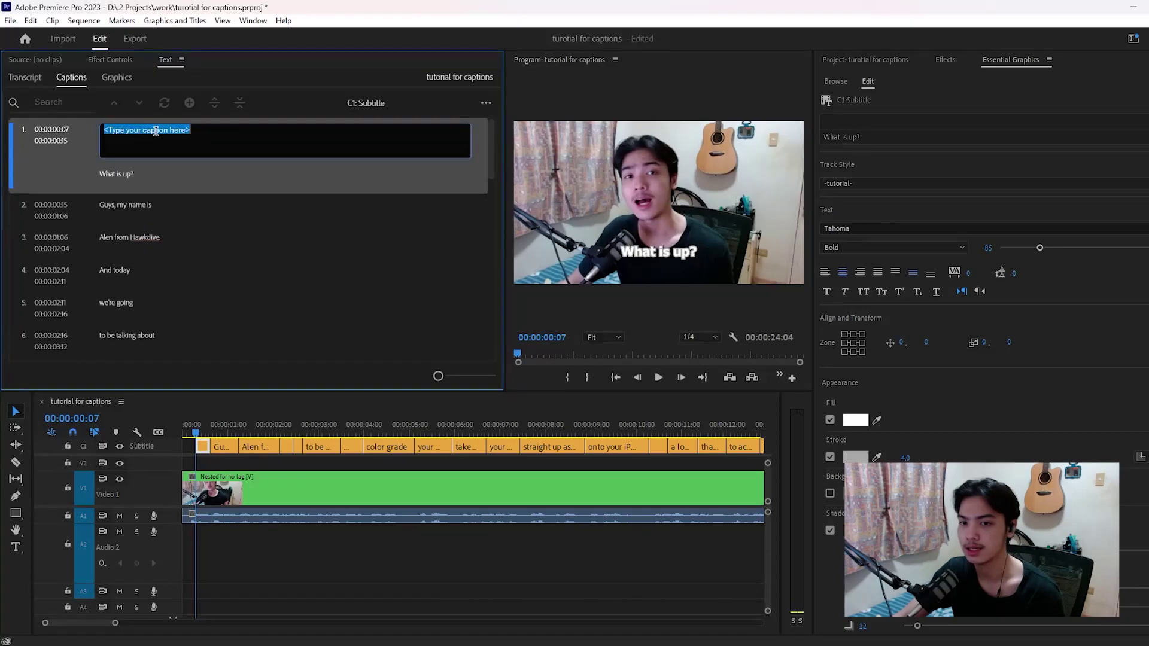
text(Hi)
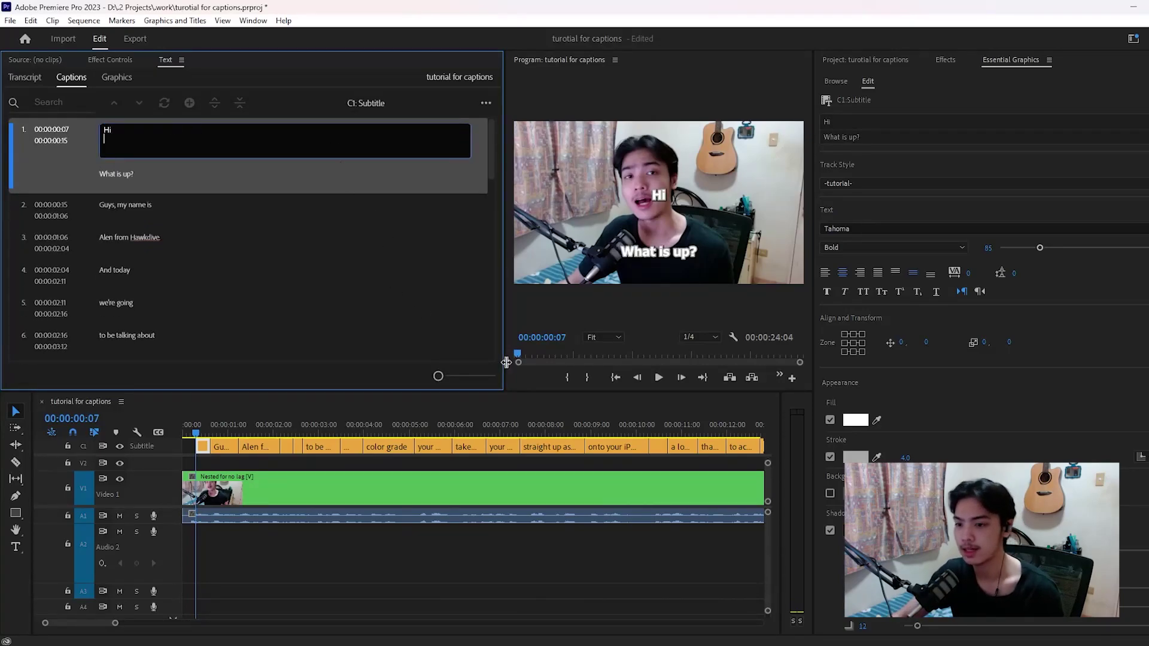
Undo the "Hi" entry and the added text block, restoring the first caption to the single line "What is up?"
click(541, 409)
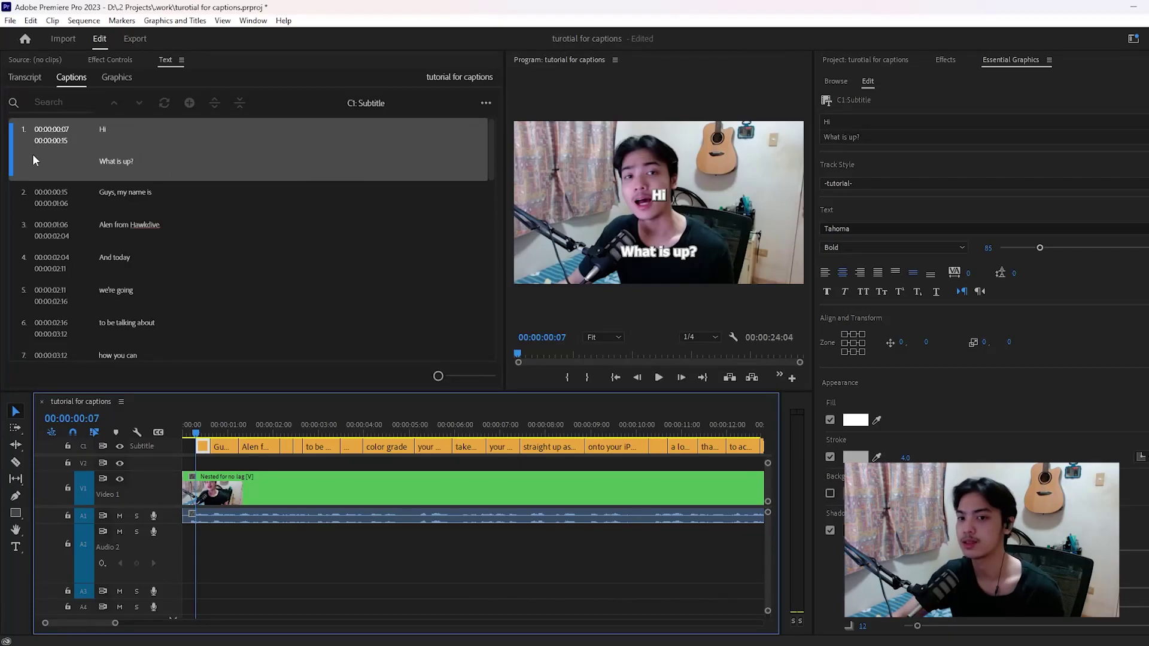
key(ctrl+z)
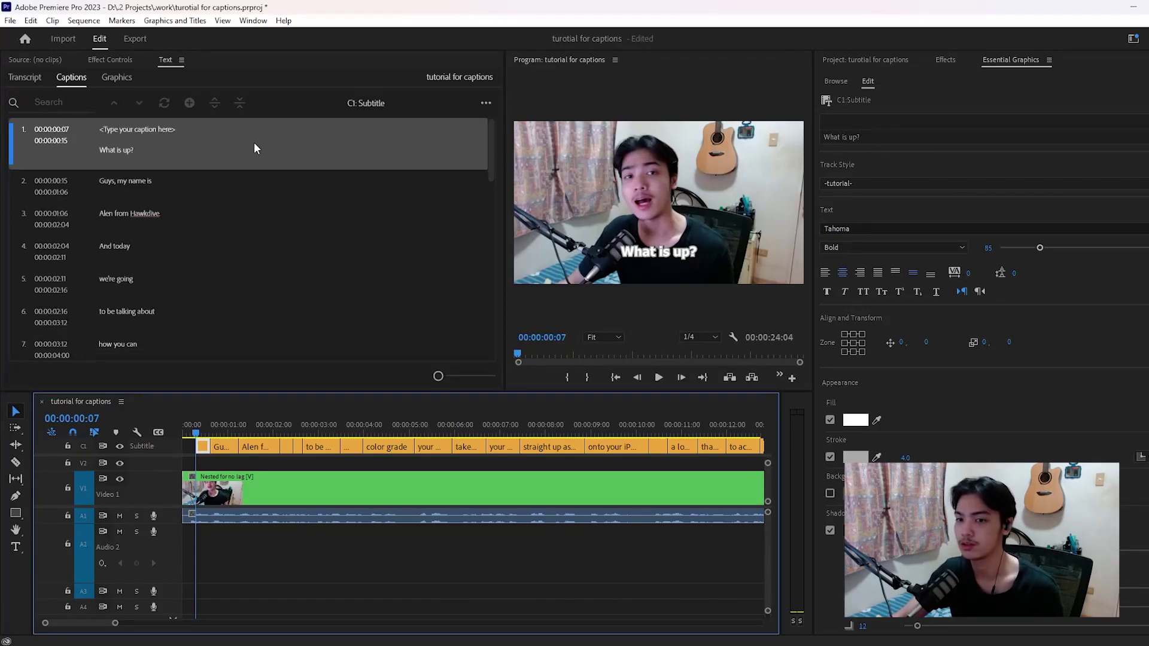
key(ctrl+z)
key(ctrl+z)
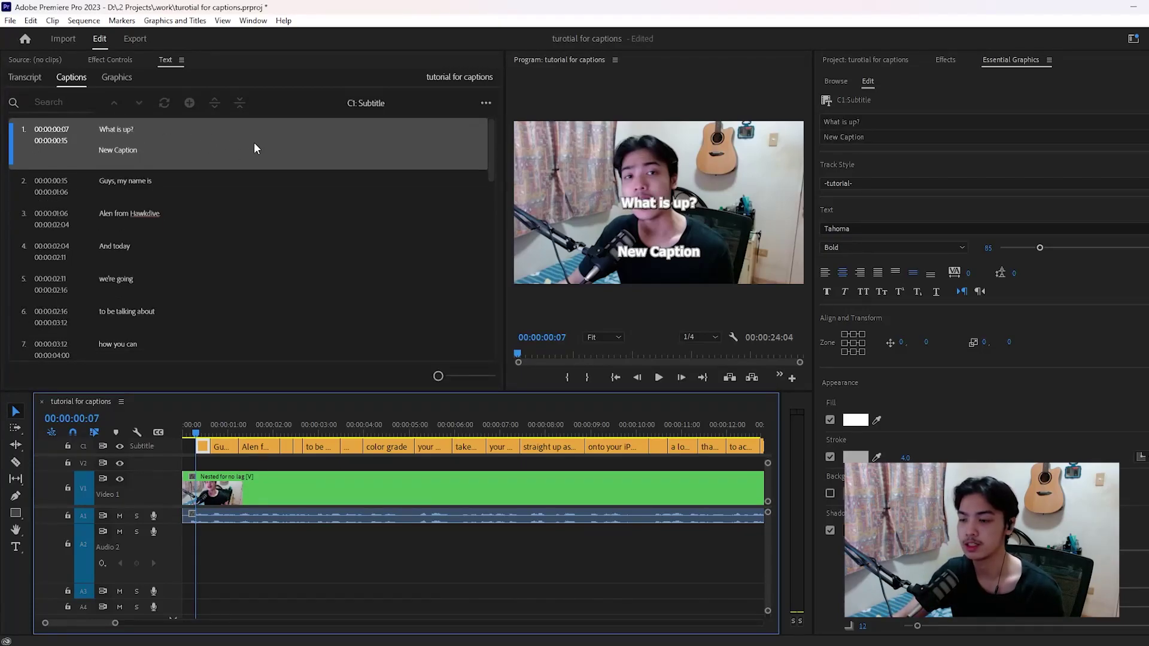
key(ctrl+z)
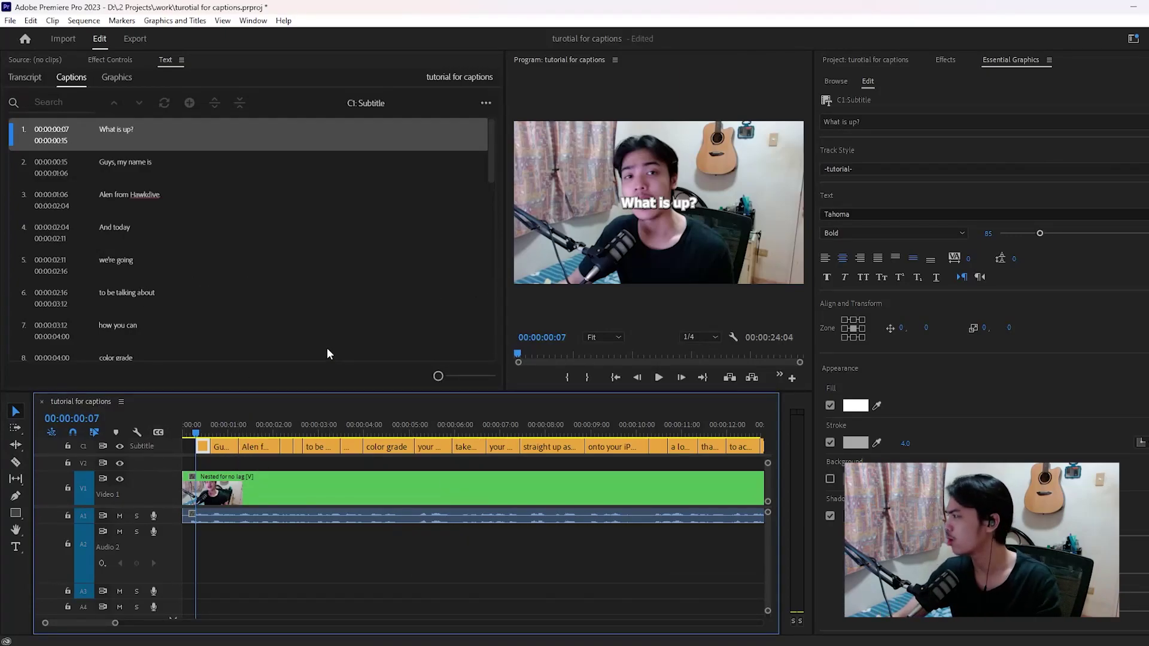
click(261, 451)
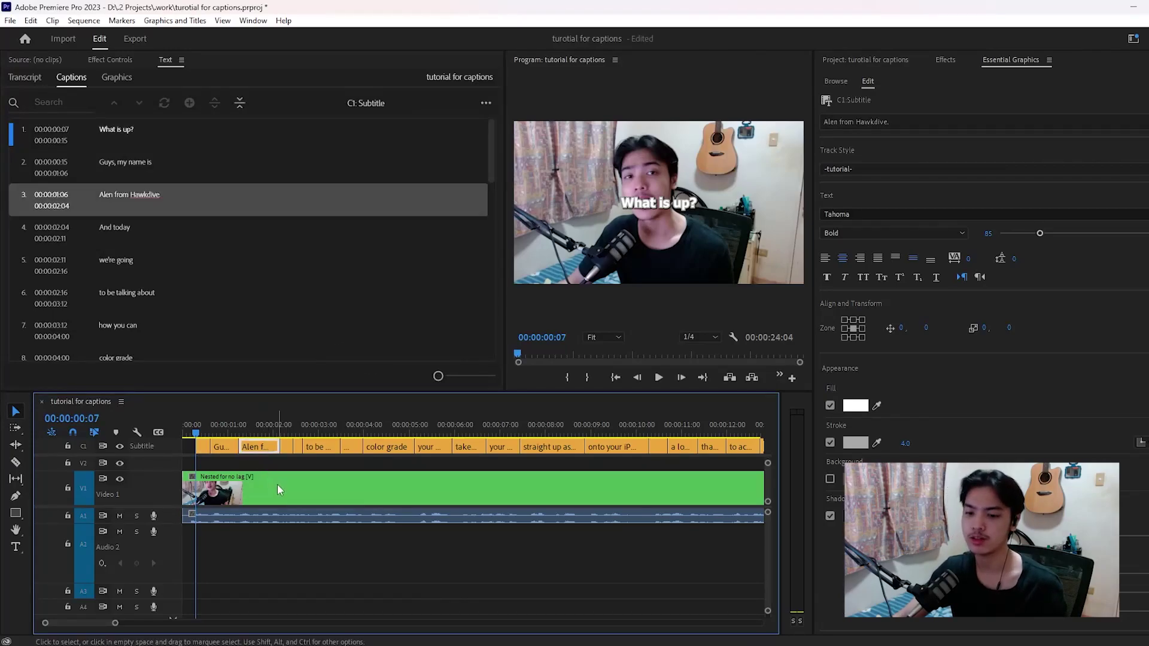
click(278, 483)
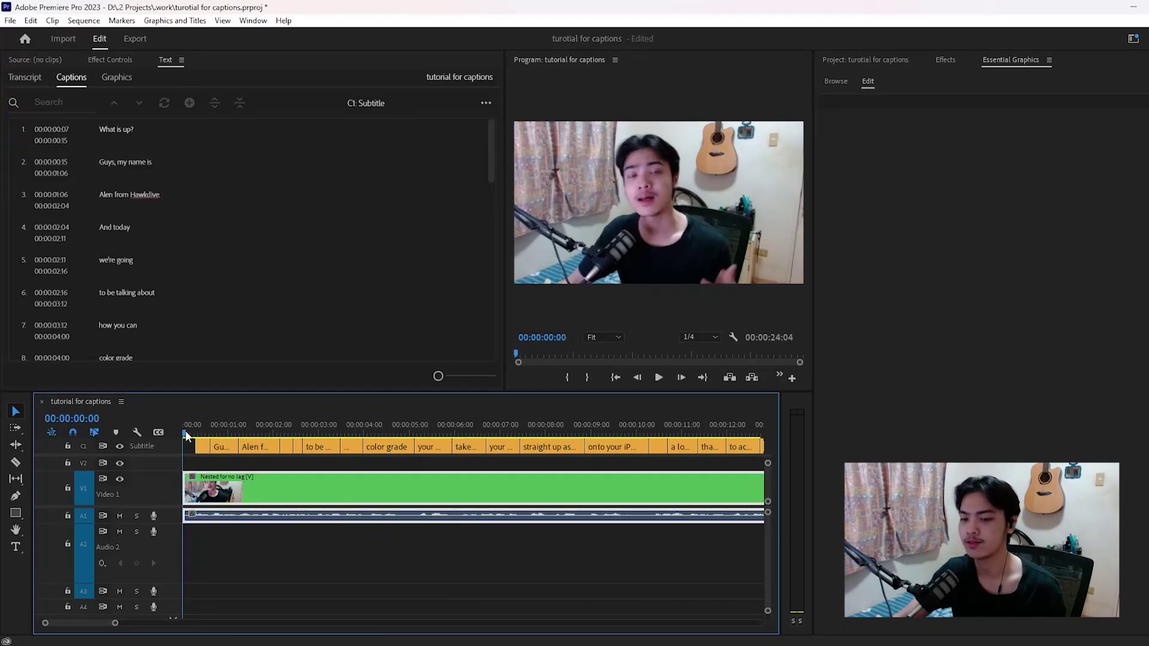
click(223, 434)
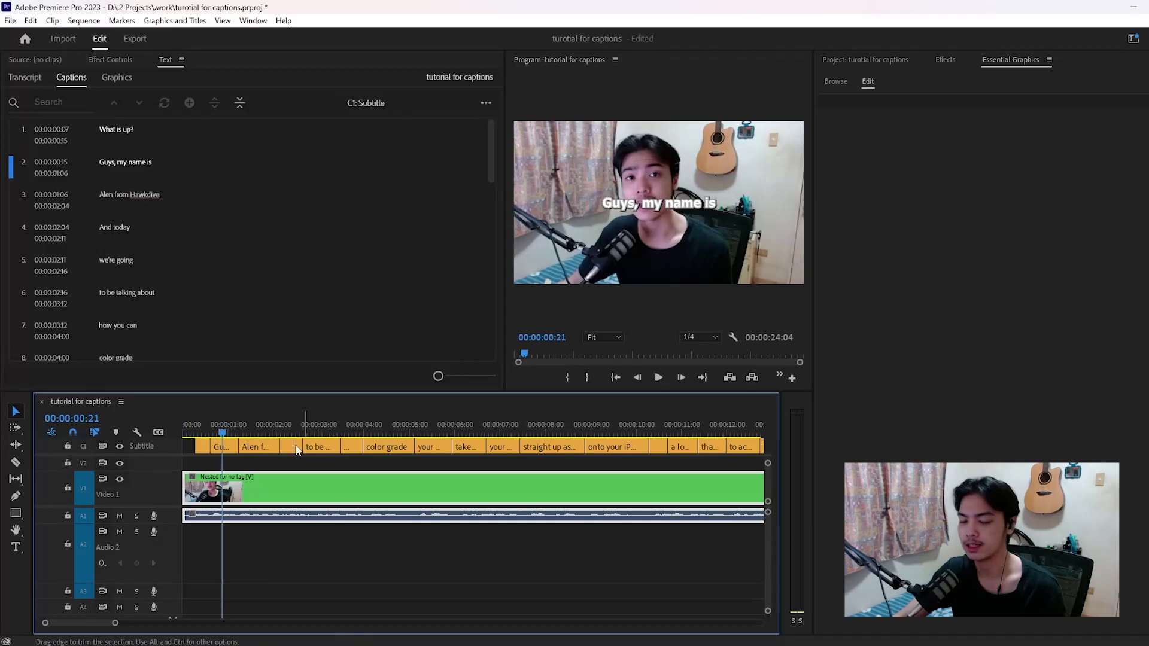
scroll(442, 454, down, 4)
drag(661, 446, 256, 477)
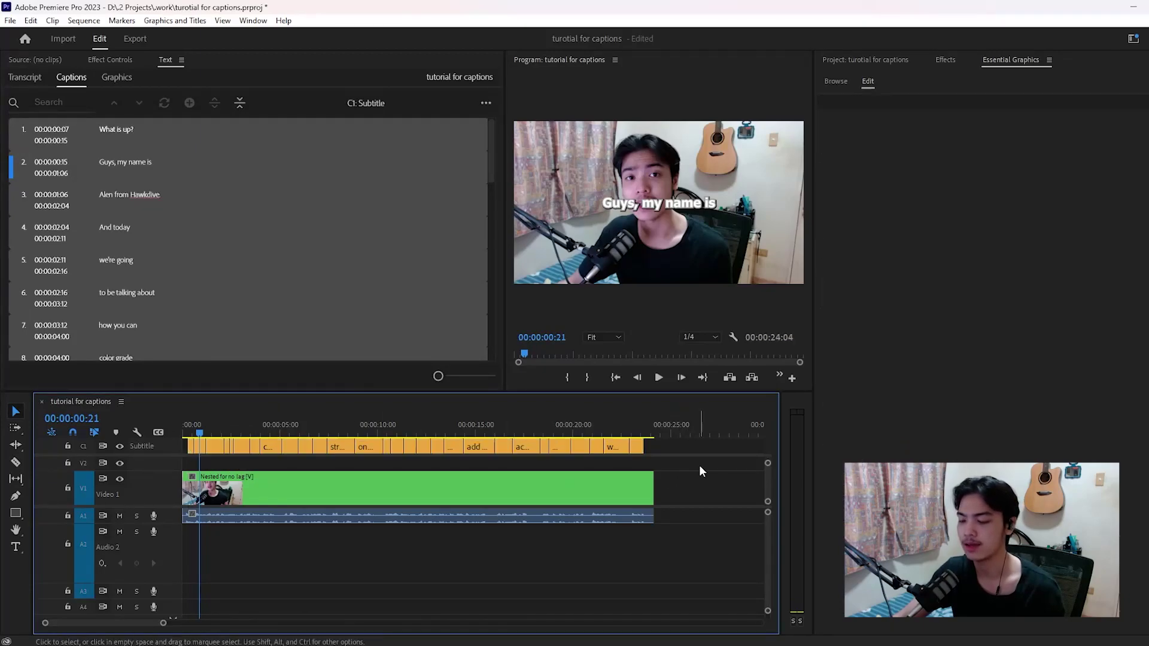
click(699, 465)
key(equal)
key(equal)
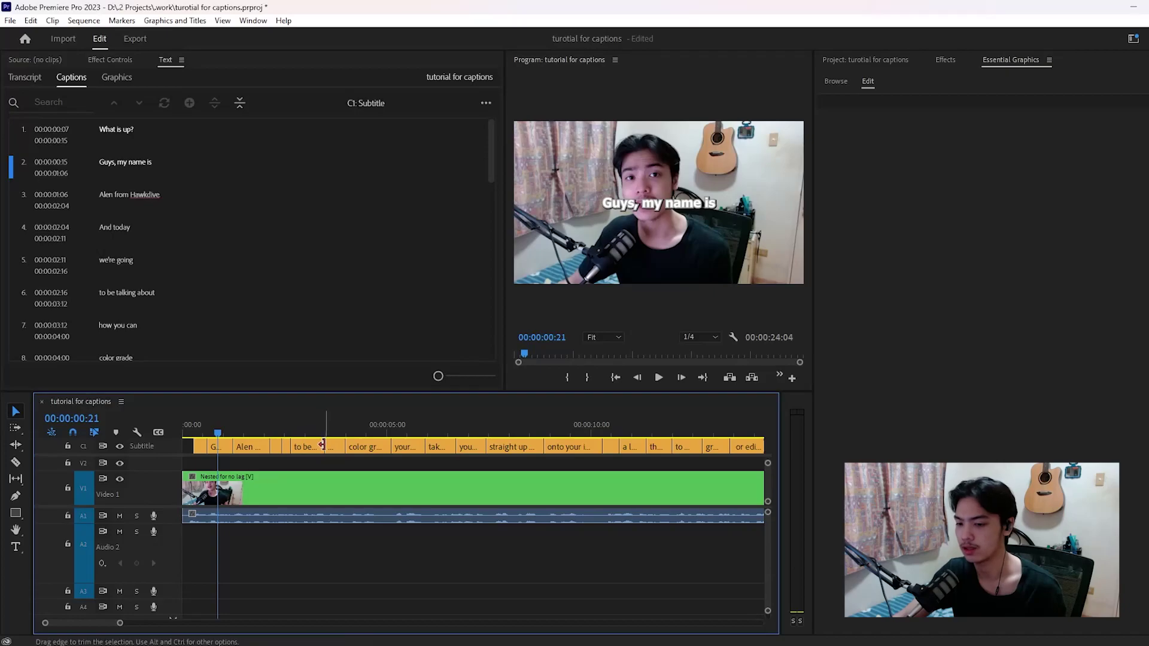
right_click(324, 446)
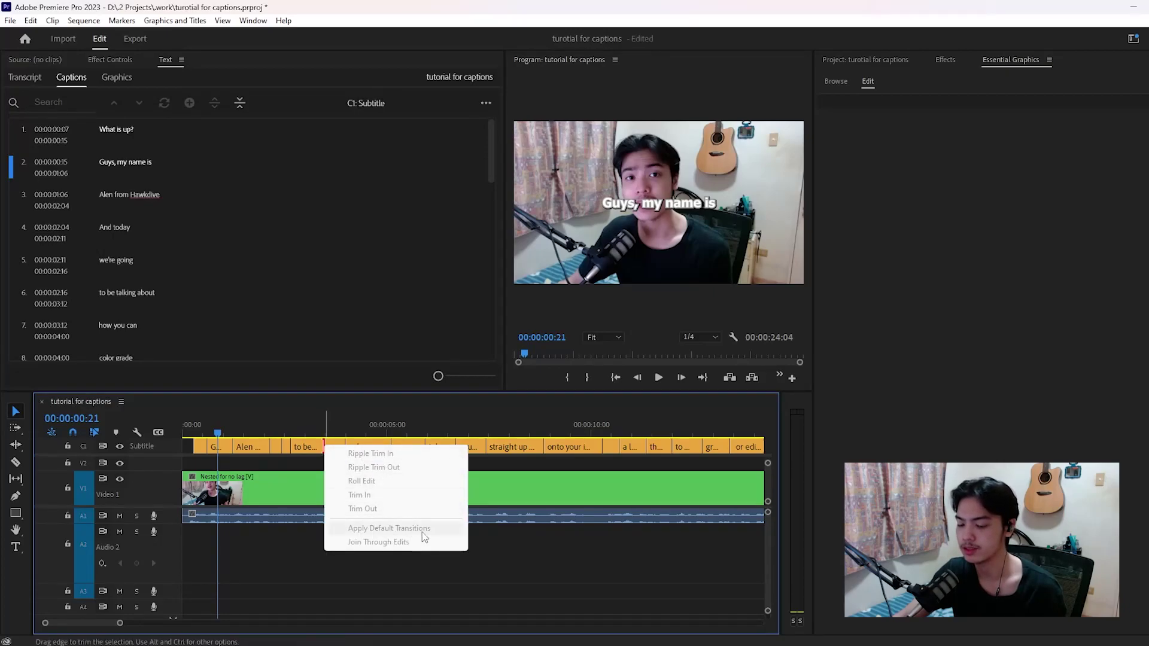
key(Escape)
key(minus)
key(minus)
key(minus)
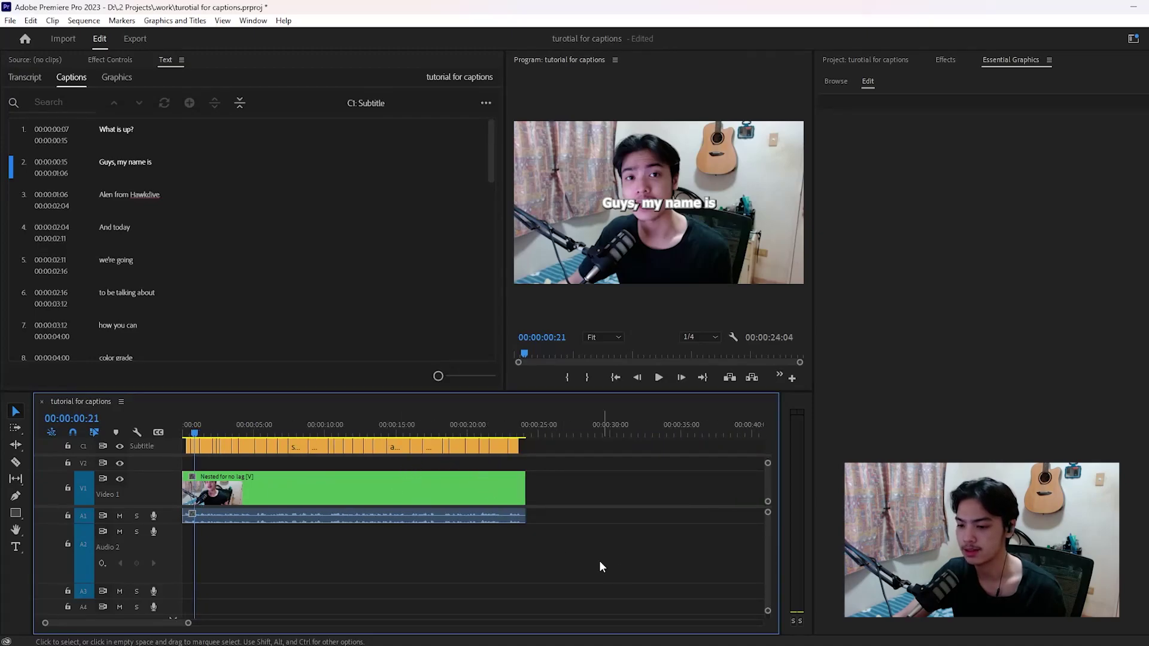
drag(598, 545, 462, 496)
click(656, 501)
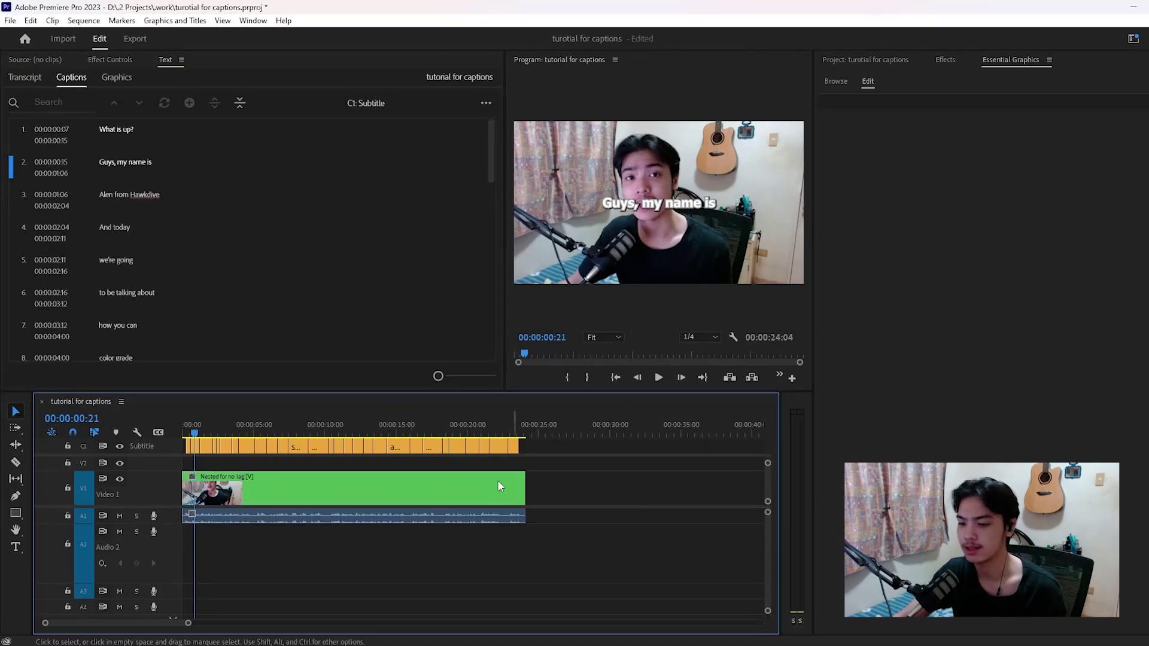
drag(210, 426, 414, 429)
drag(496, 435, 256, 429)
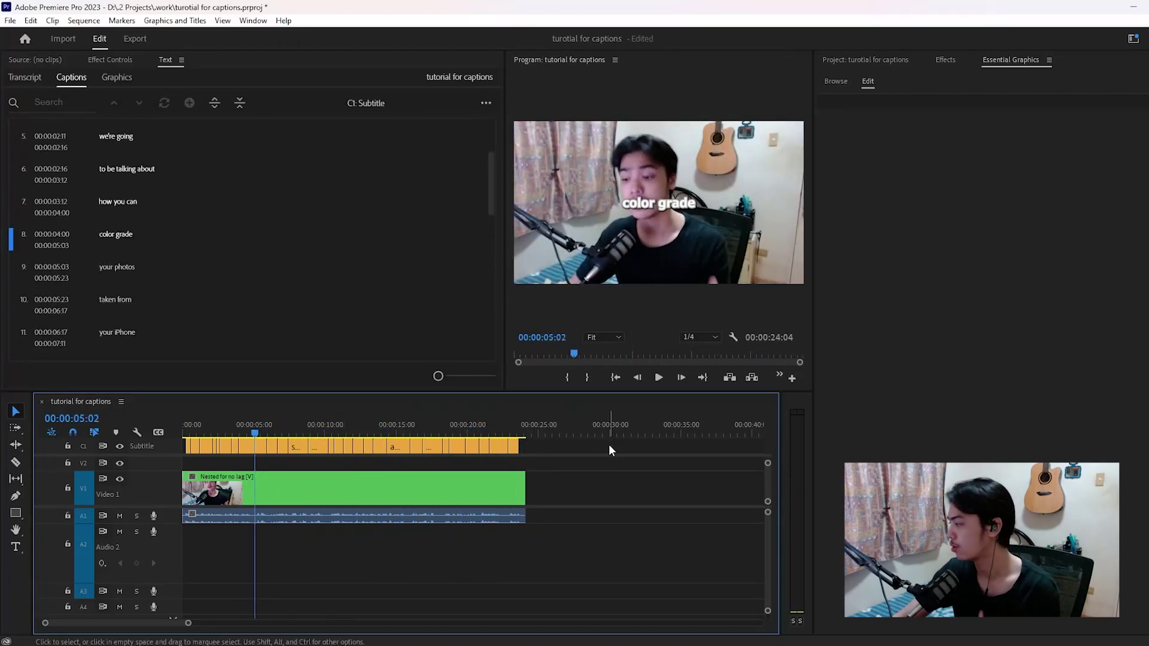
Select all captions on the subtitle track and convert them with Upgrade Caption to Graphic
drag(546, 447, 185, 443)
key(minus)
scroll(96, 157, up, 3)
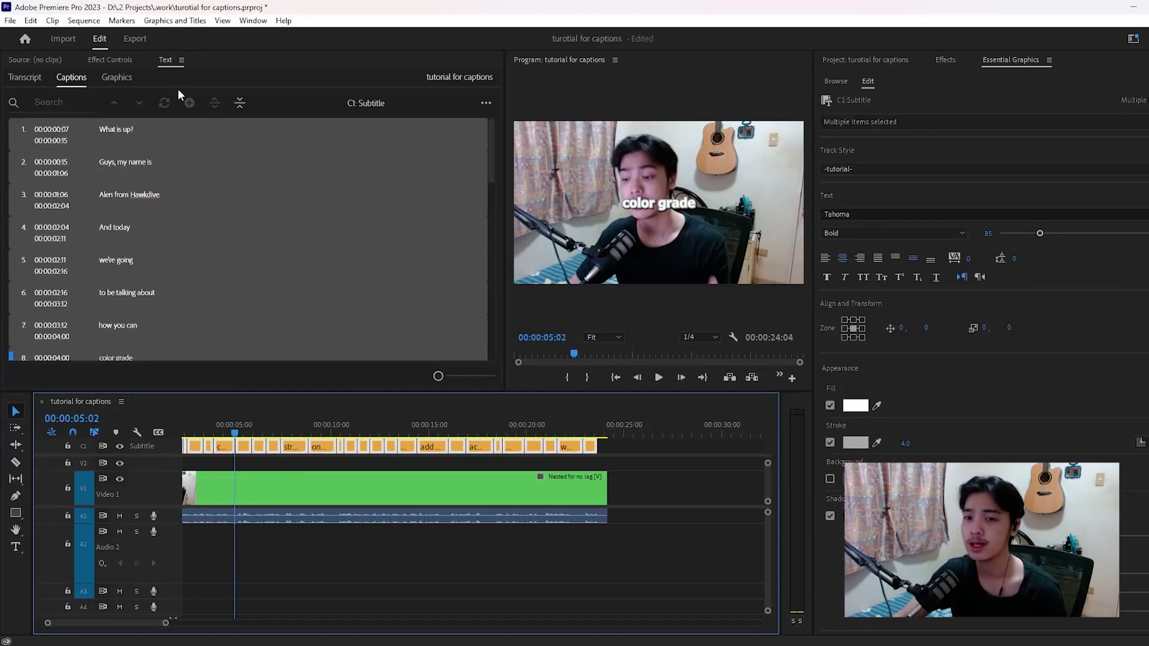
click(626, 447)
scroll(88, 433, left, 2)
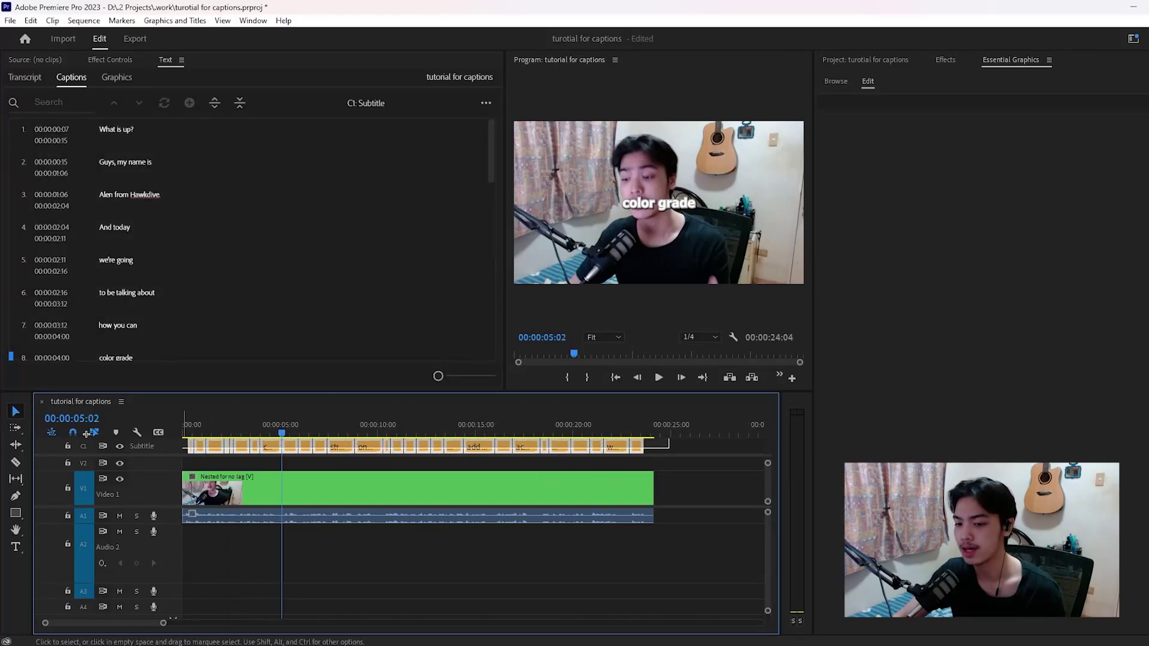
key(ctrl+a)
click(170, 21)
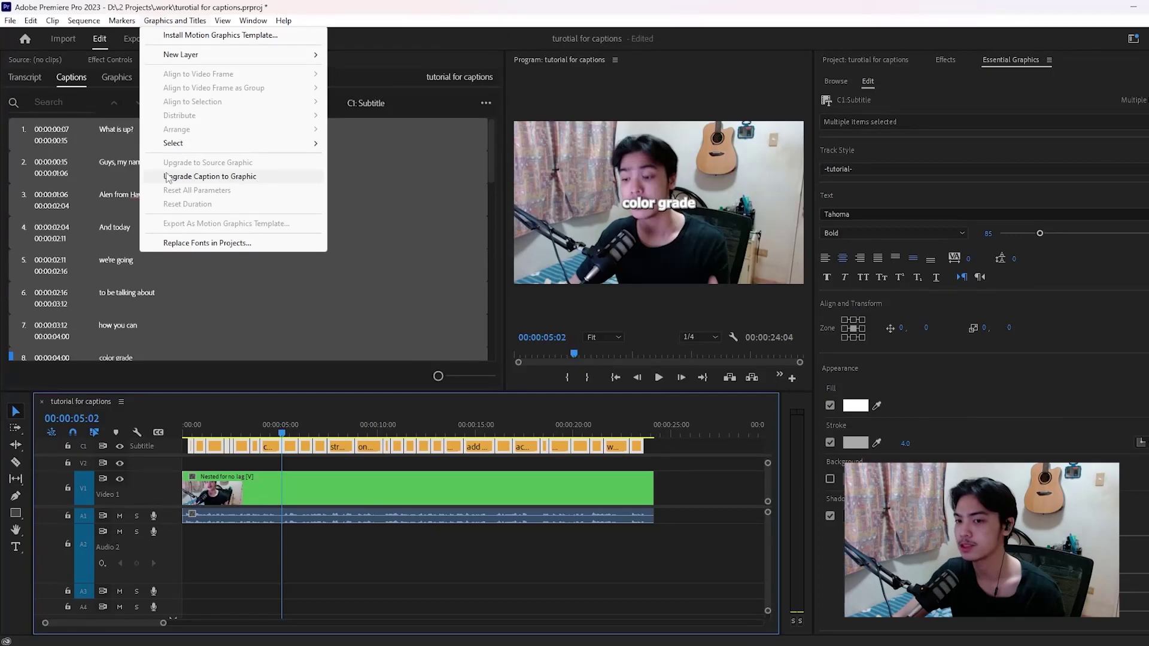
click(288, 175)
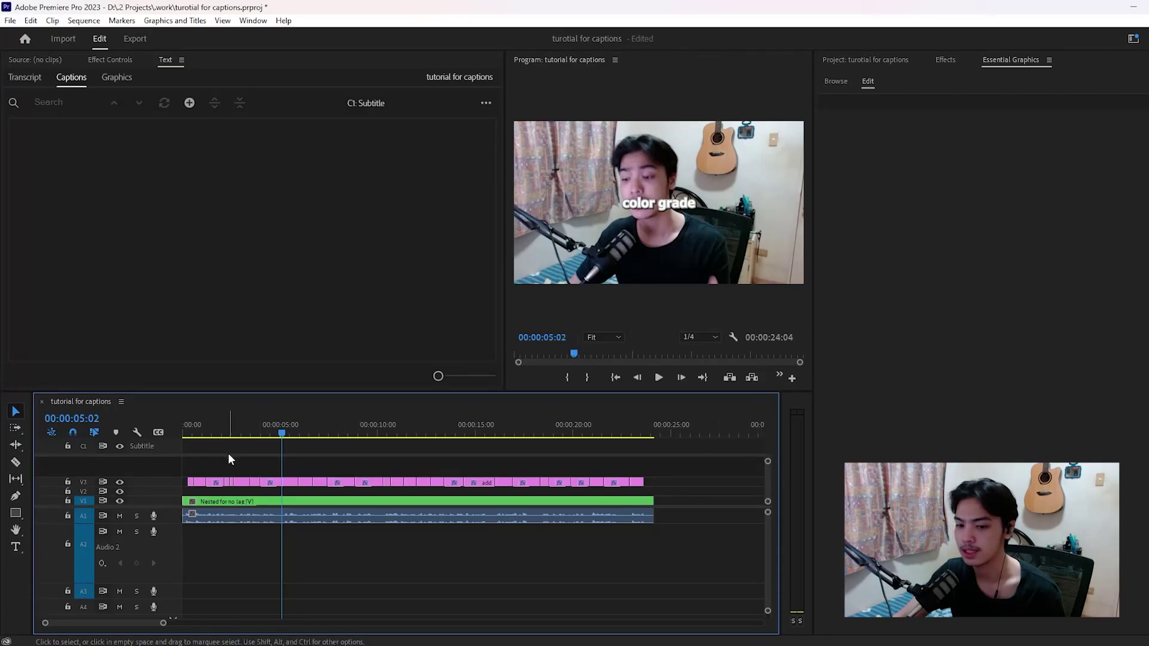
Select all the caption graphics on track V3 and move them down to track V2
drag(202, 472, 673, 481)
click(673, 481)
Try typing "asdasd" into the "add filters to it." graphic at 00:00:14:17, and undo the text change
scroll(550, 503, up, 5)
click(429, 430)
click(454, 490)
double_click(654, 200)
click(654, 198)
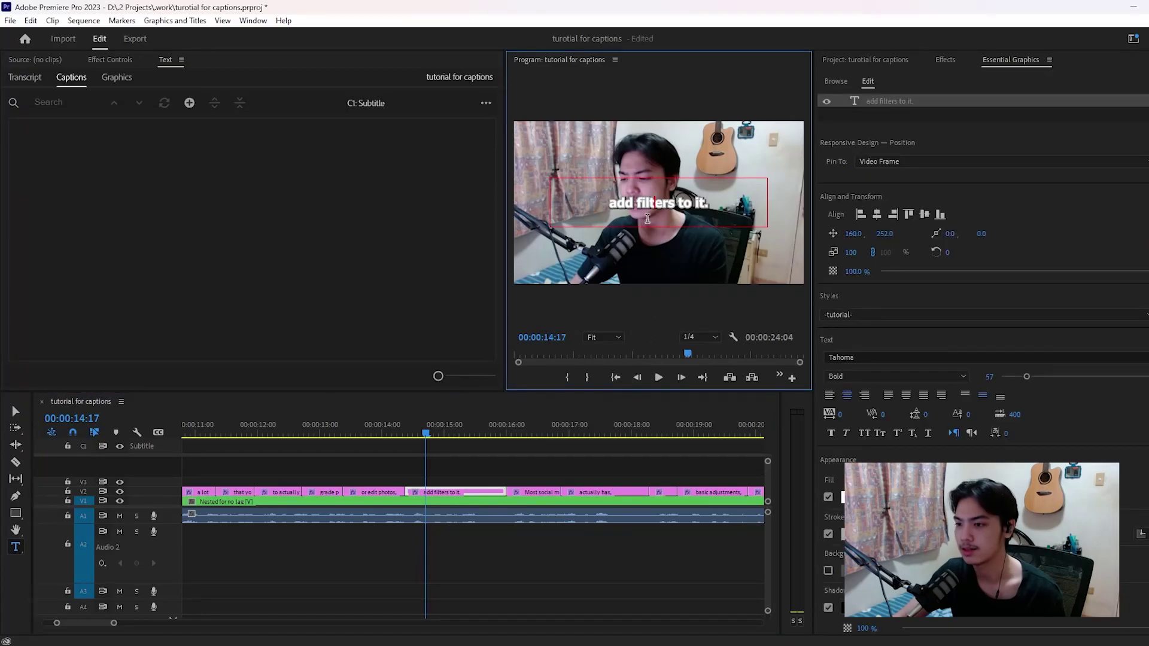
text(asdasd)
key(ctrl+z)
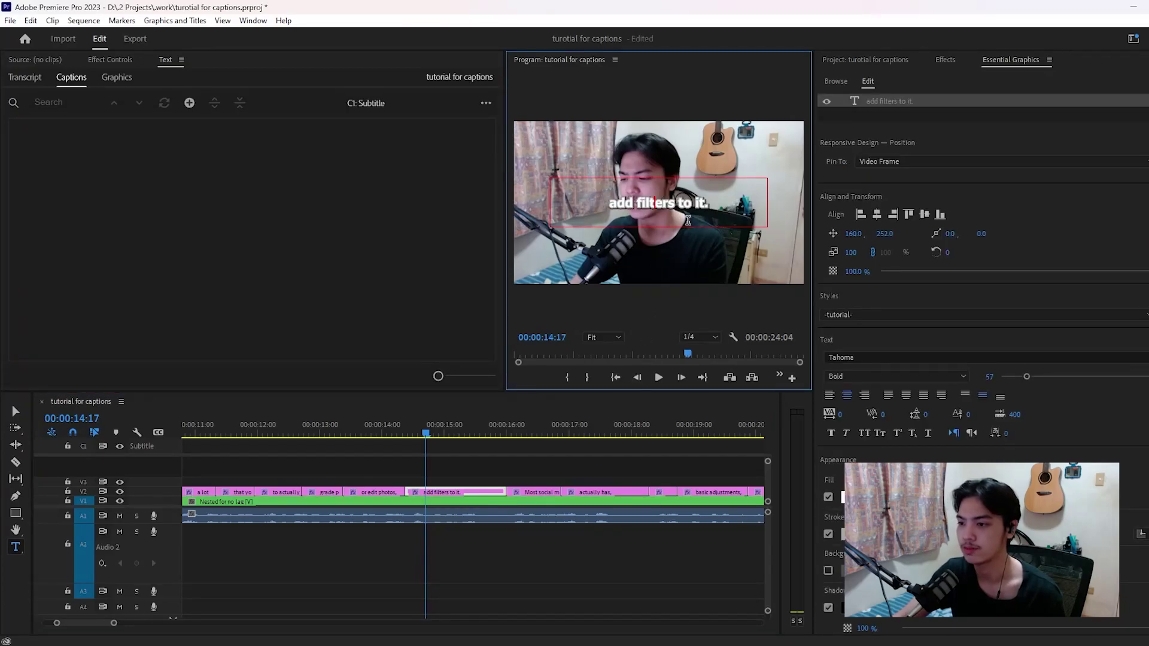
Scrub back through the caption graphics and play the sequence from the start to check them
drag(510, 430, 279, 427)
scroll(403, 454, down, 5)
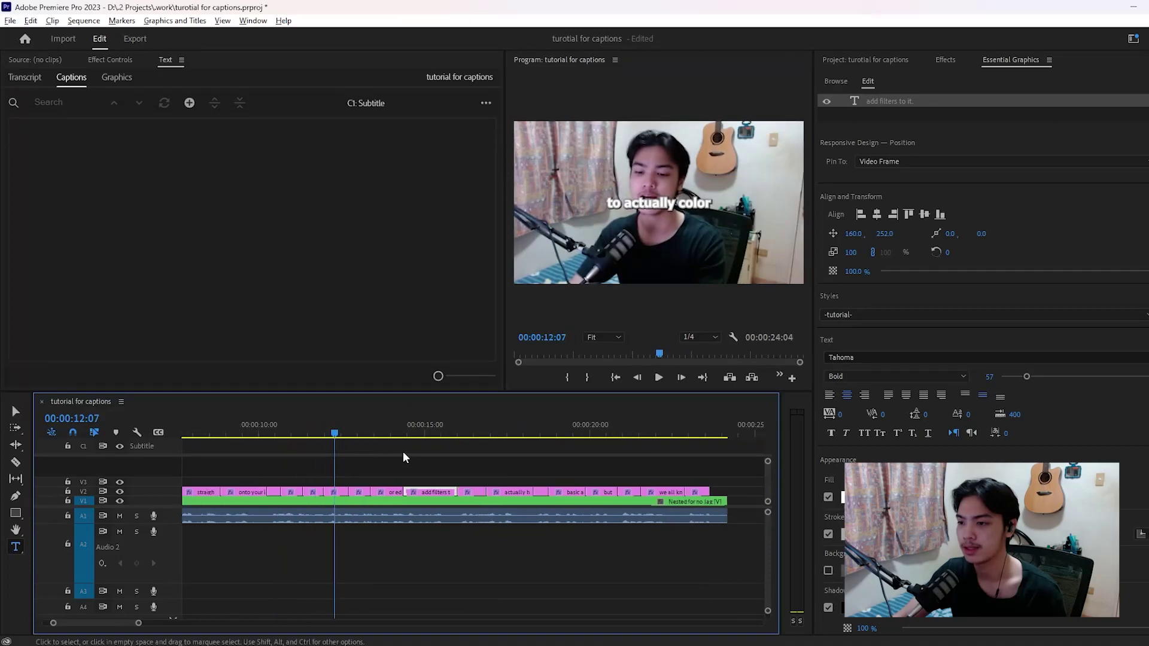
scroll(413, 467, up, 2)
scroll(417, 470, up, 1)
drag(428, 432, 183, 452)
key(space)
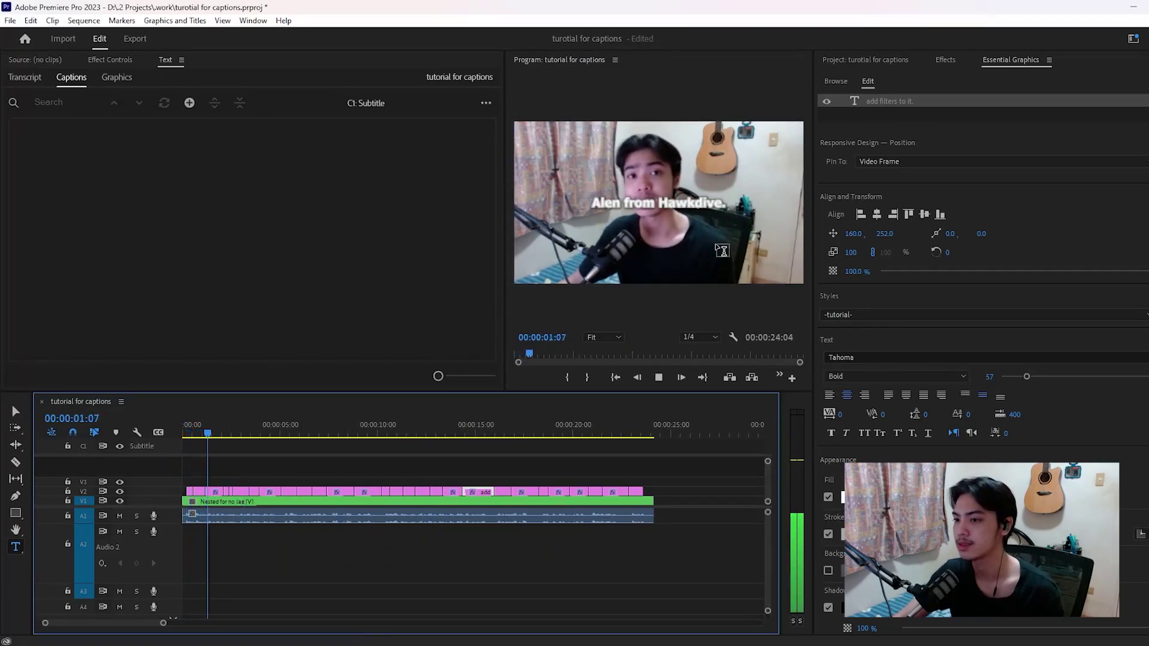
Place the playhead on the first caption graphic and add "Hi~" before its text "What is up?"
drag(216, 434, 187, 433)
scroll(277, 487, up, 4)
scroll(277, 487, up, 2)
click(624, 203)
text(Hiu)
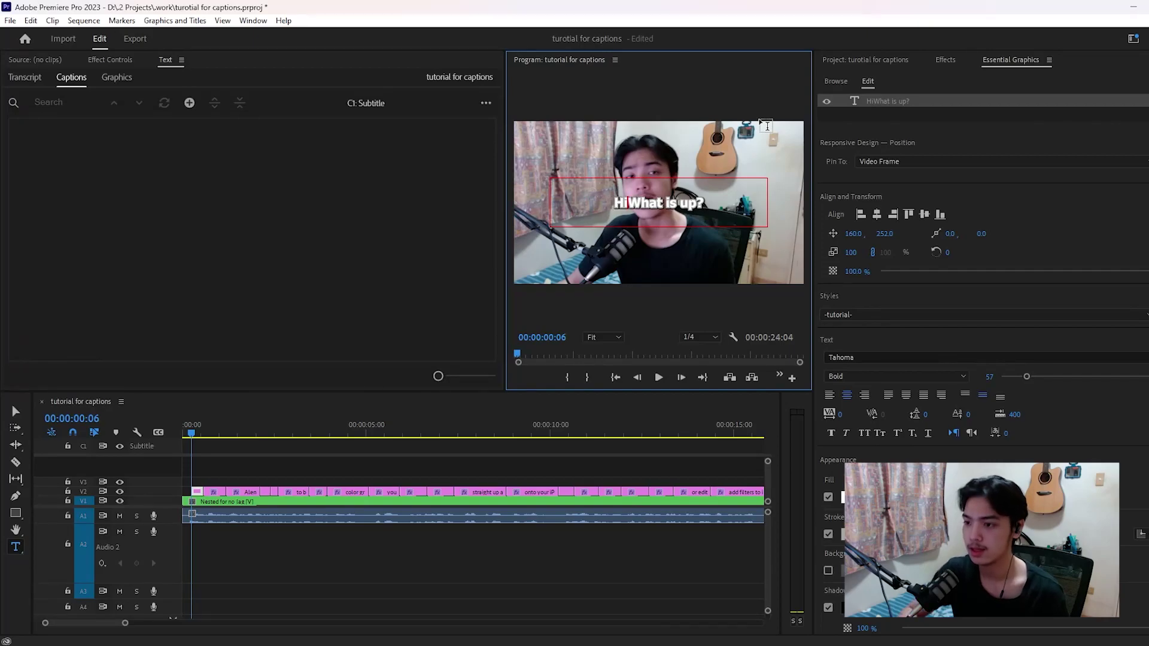
Play the whole sequence from 00:00:00:00 to its end to review the caption graphics
drag(225, 434, 178, 422)
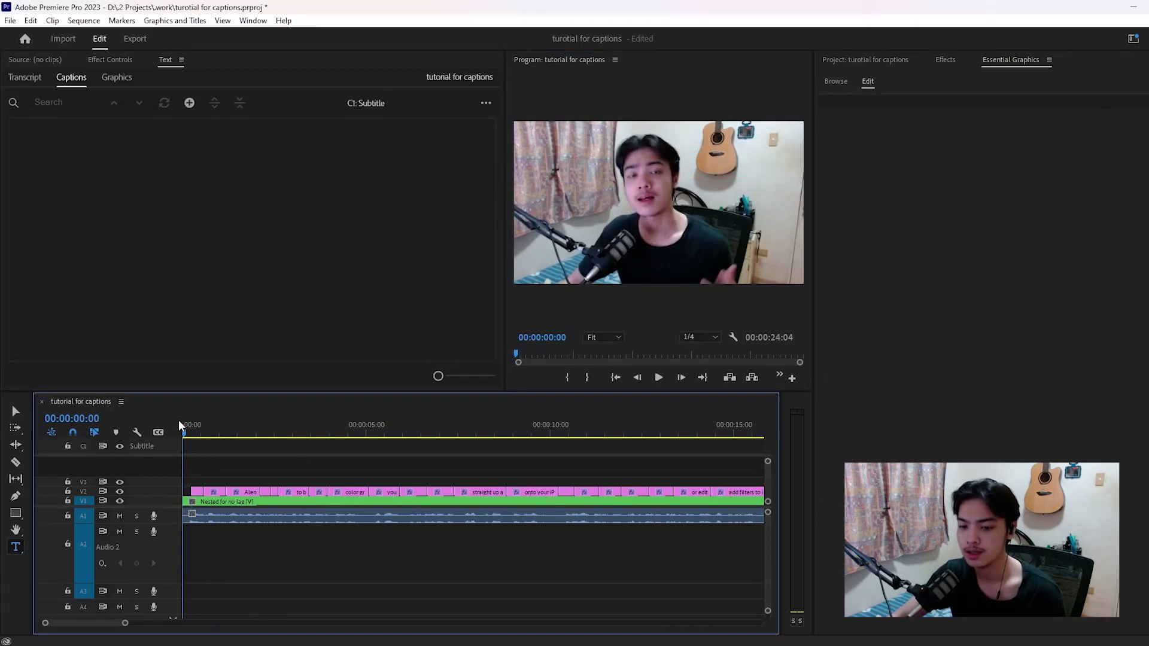
key(space)
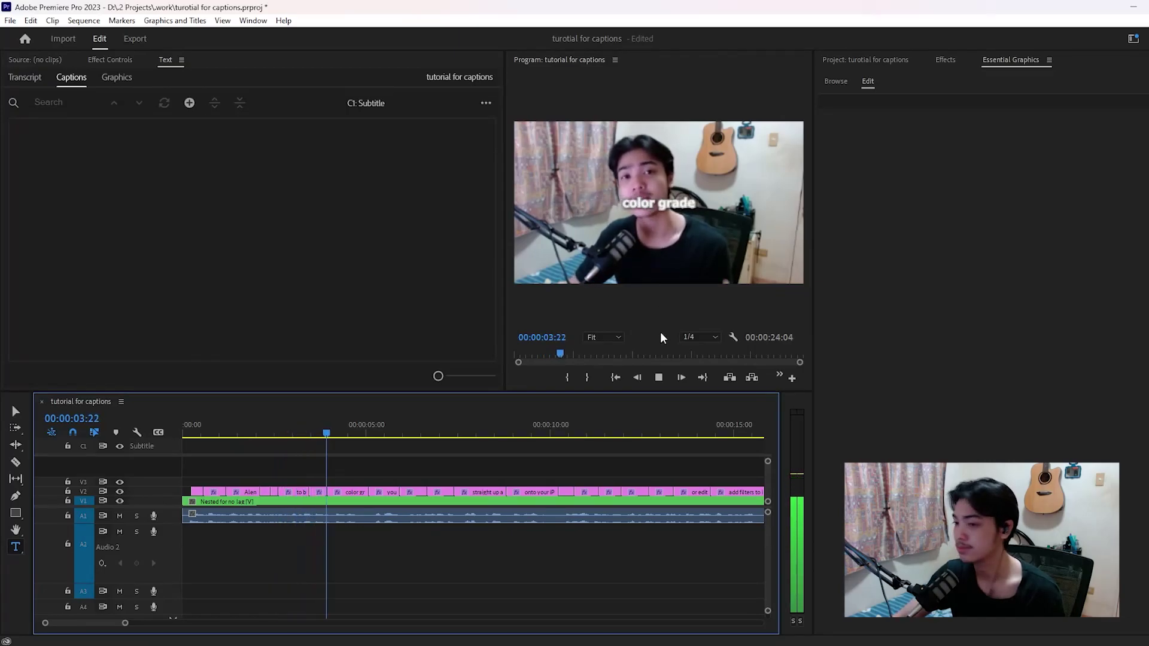
scroll(594, 478, down, 6)
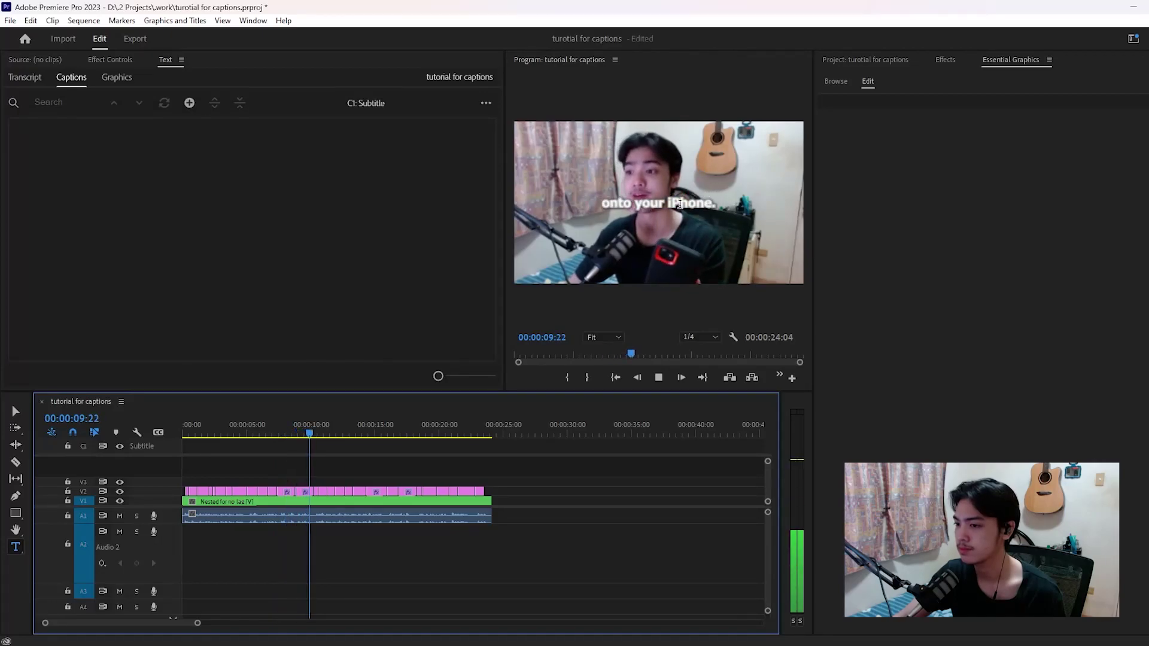
scroll(389, 475, up, 2)
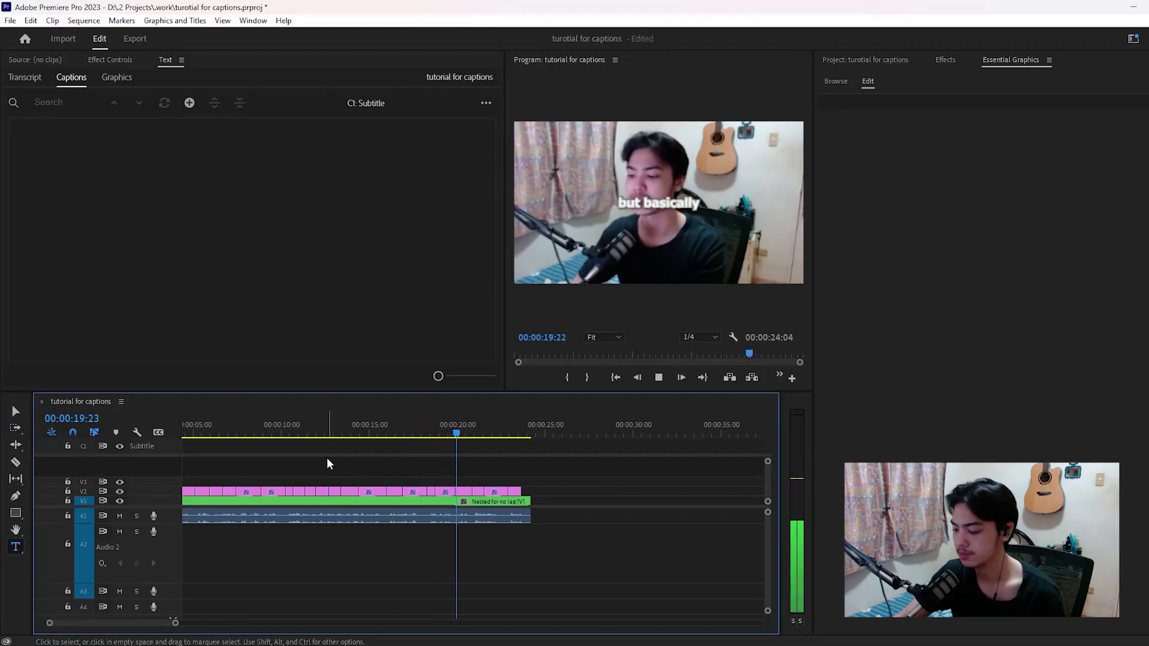
scroll(515, 483, up, 5)
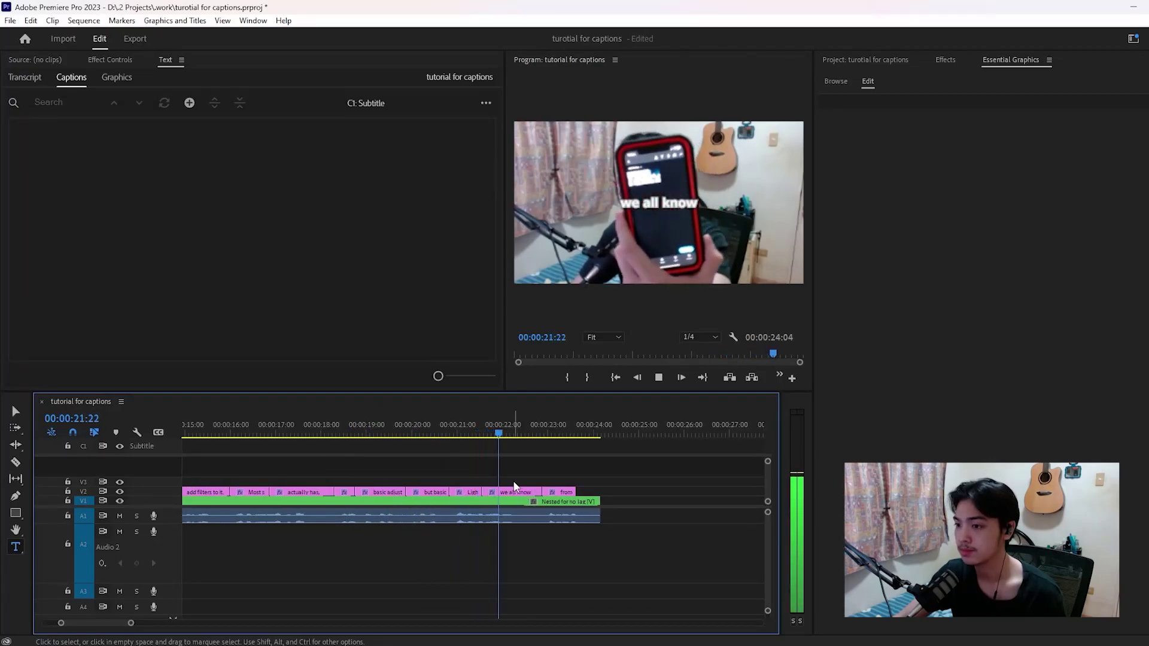
scroll(512, 484, down, 2)
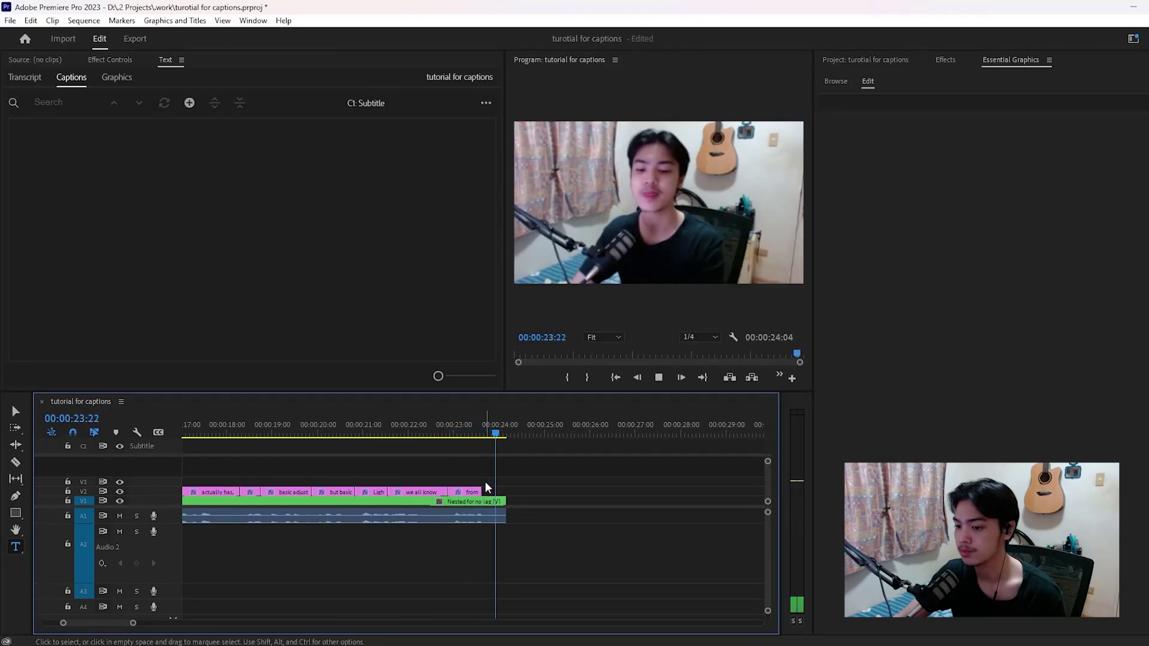
scroll(482, 483, down, 3)
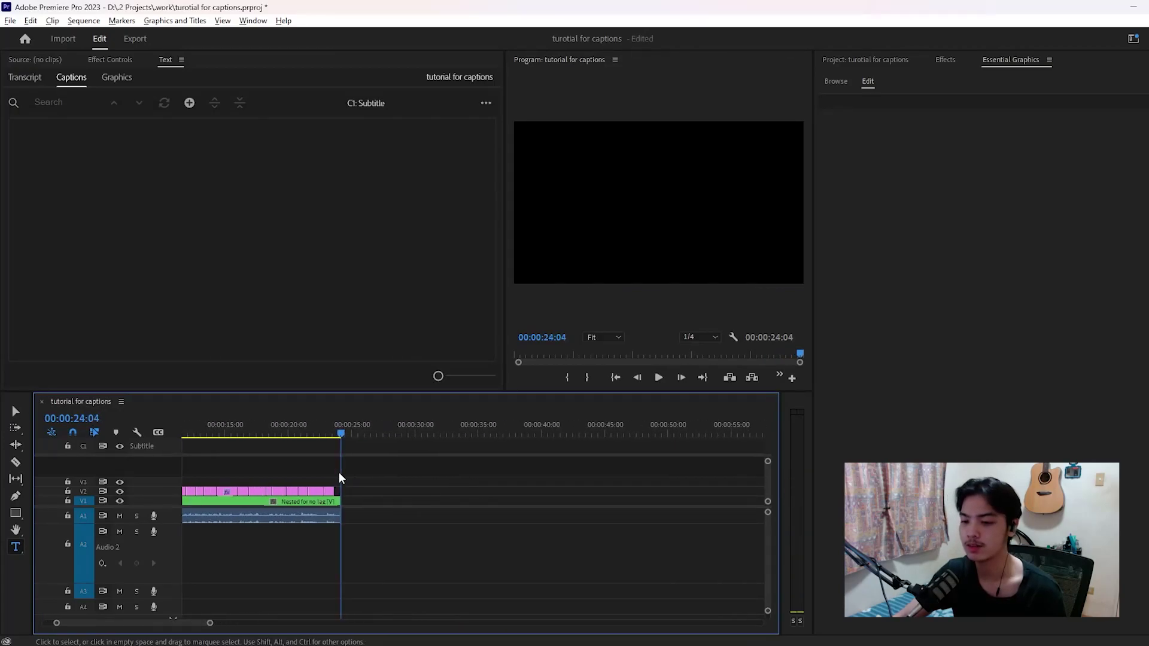
scroll(340, 473, up, 5)
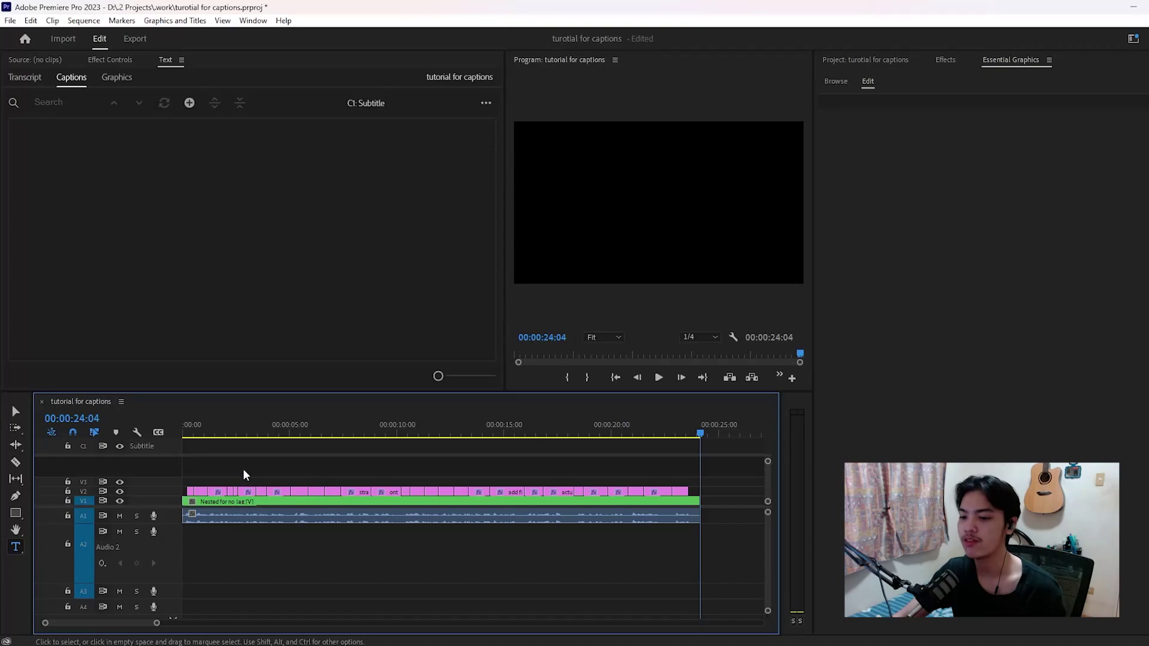
Place the playhead at 00:00:00:06, select the "Hi~What is up?" graphic, and show the effects library and the graphic's Effect Controls
drag(270, 432, 193, 432)
scroll(239, 510, up, 6)
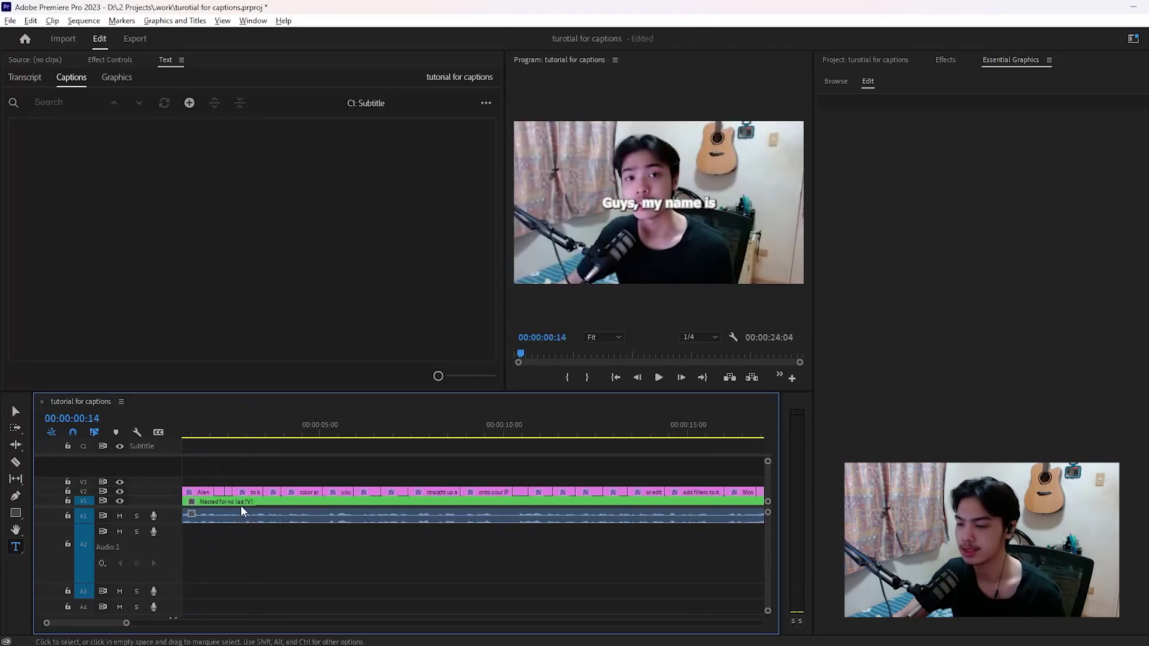
scroll(250, 498, up, 3)
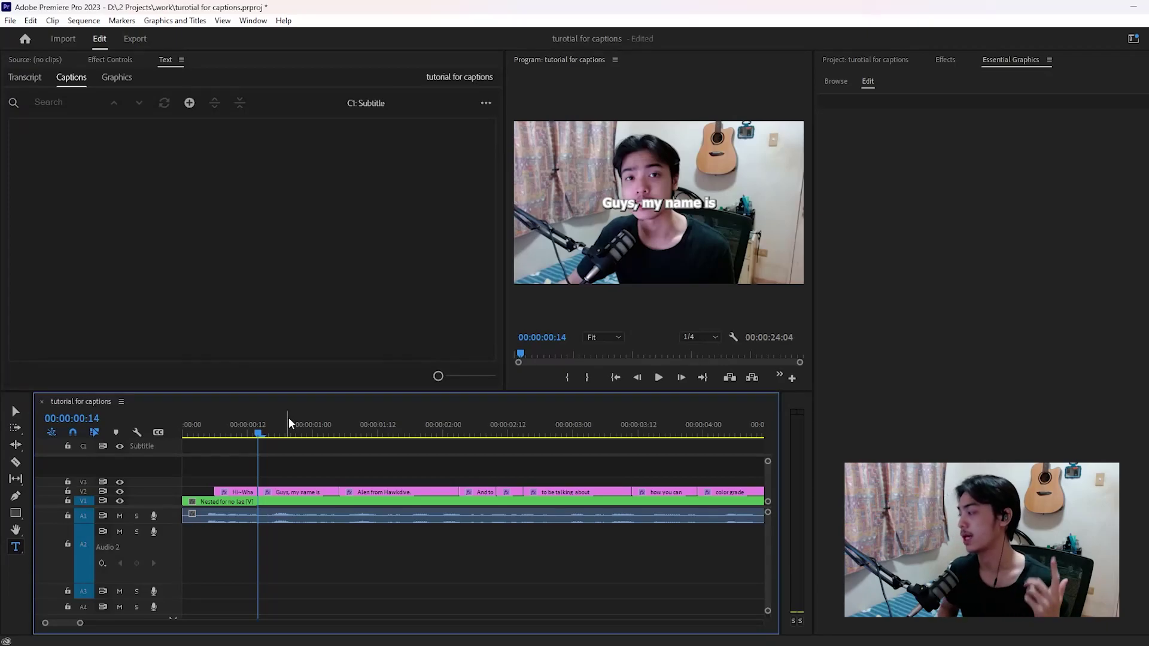
scroll(282, 466, up, 3)
scroll(279, 464, up, 2)
click(280, 432)
drag(279, 433, 238, 433)
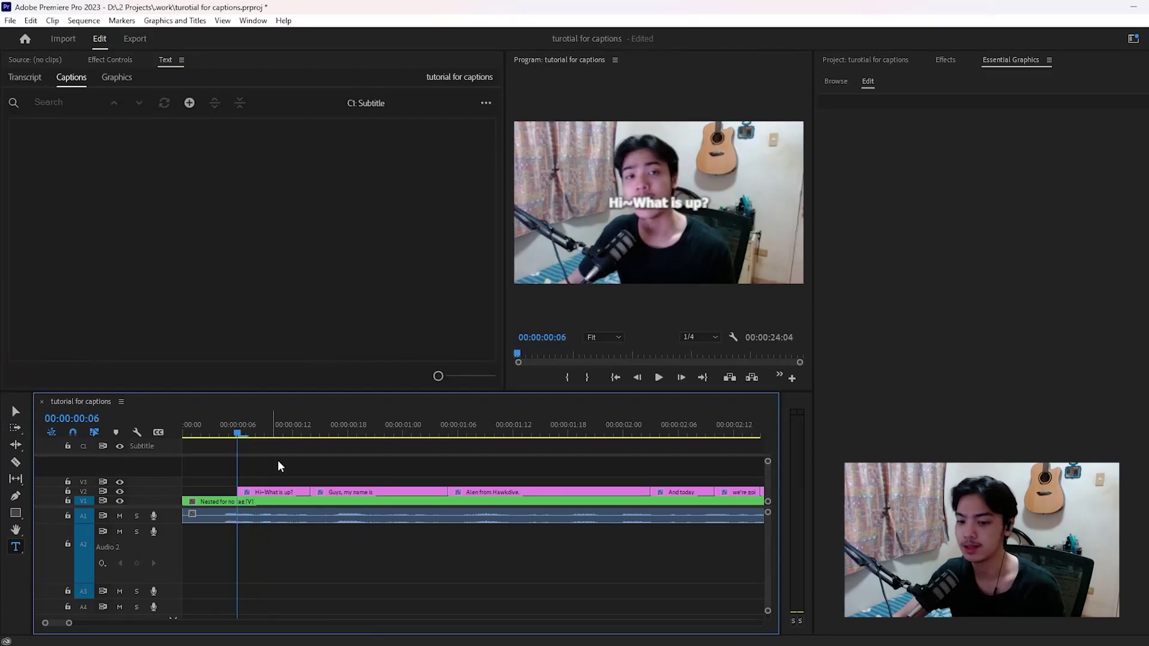
click(281, 491)
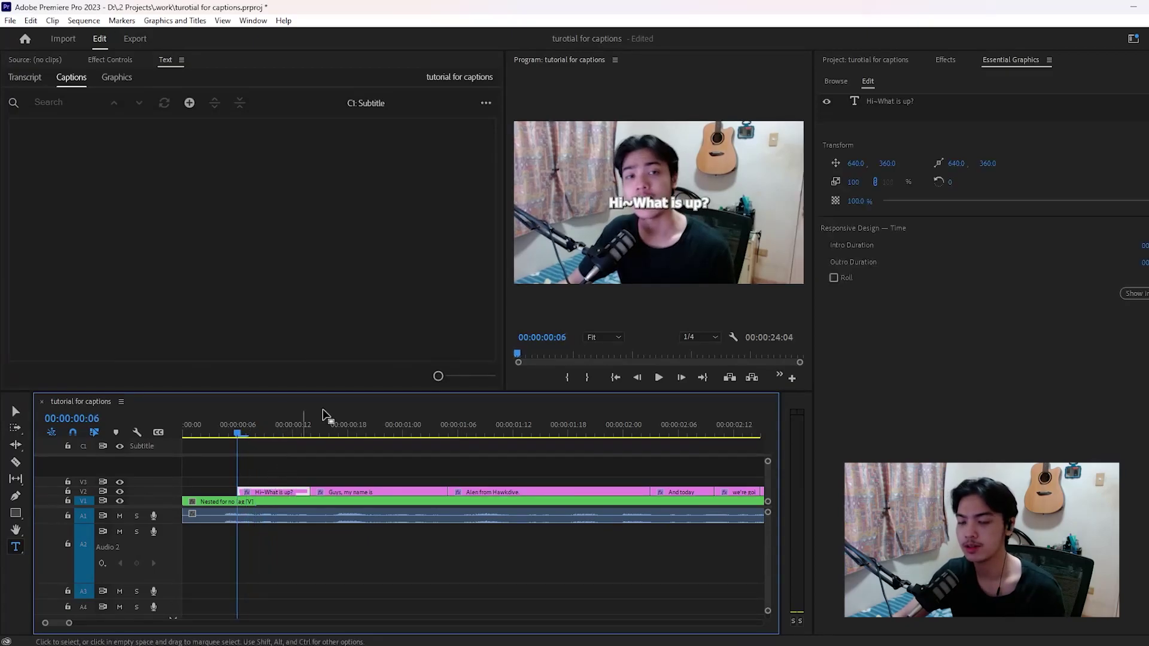
click(945, 59)
click(101, 59)
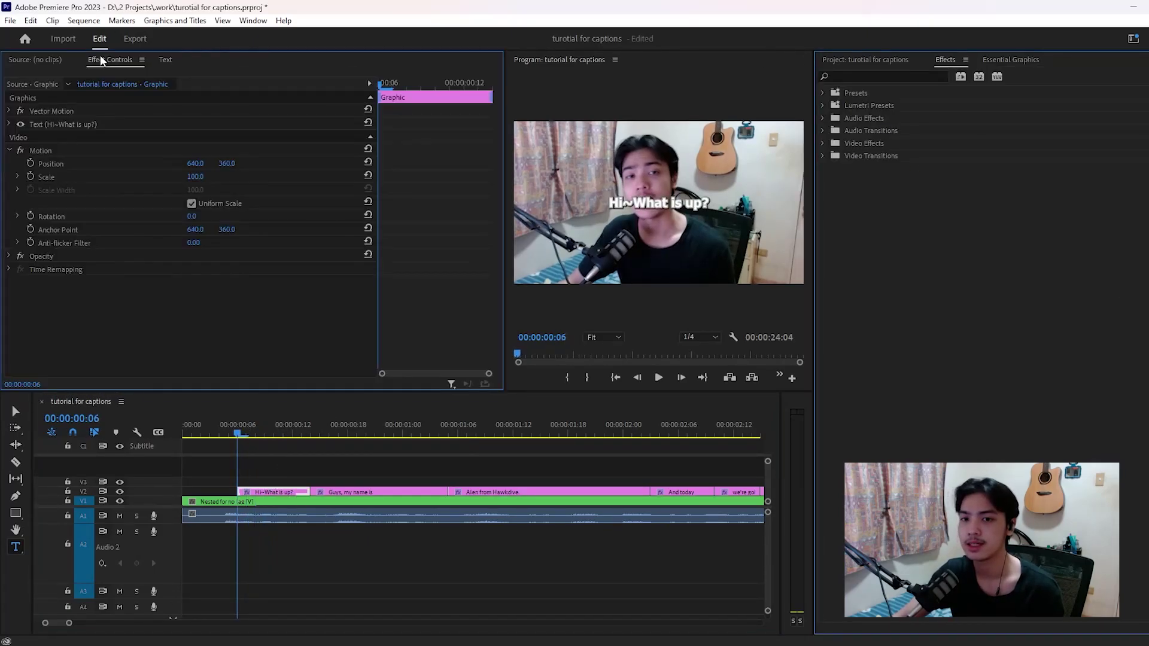
Set the "Hi~What is up?" graphic's Scale to 50 and start keyframing Scale at 00:00:00:06
key(equal)
key(equal)
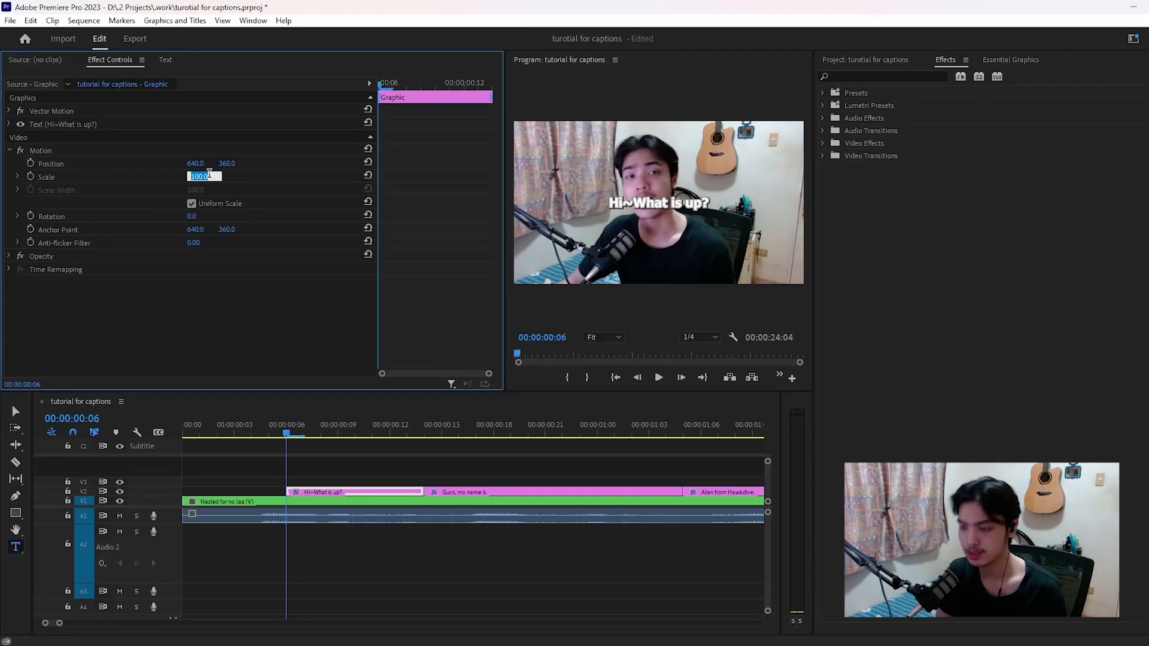
text(50)
key(Return)
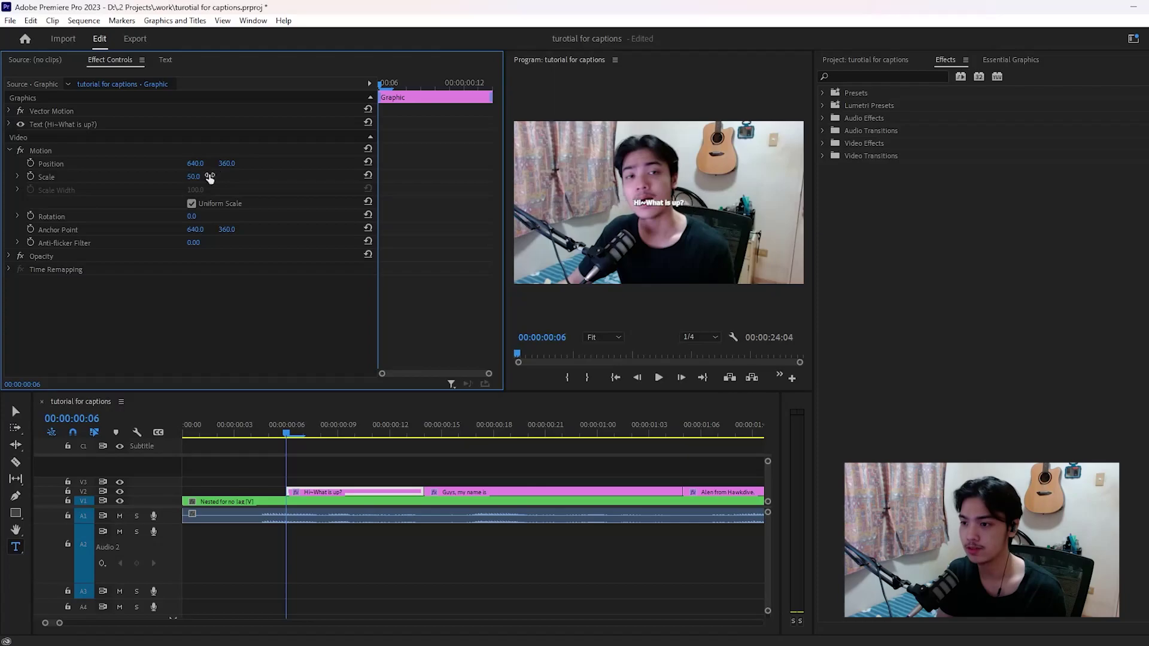
click(31, 176)
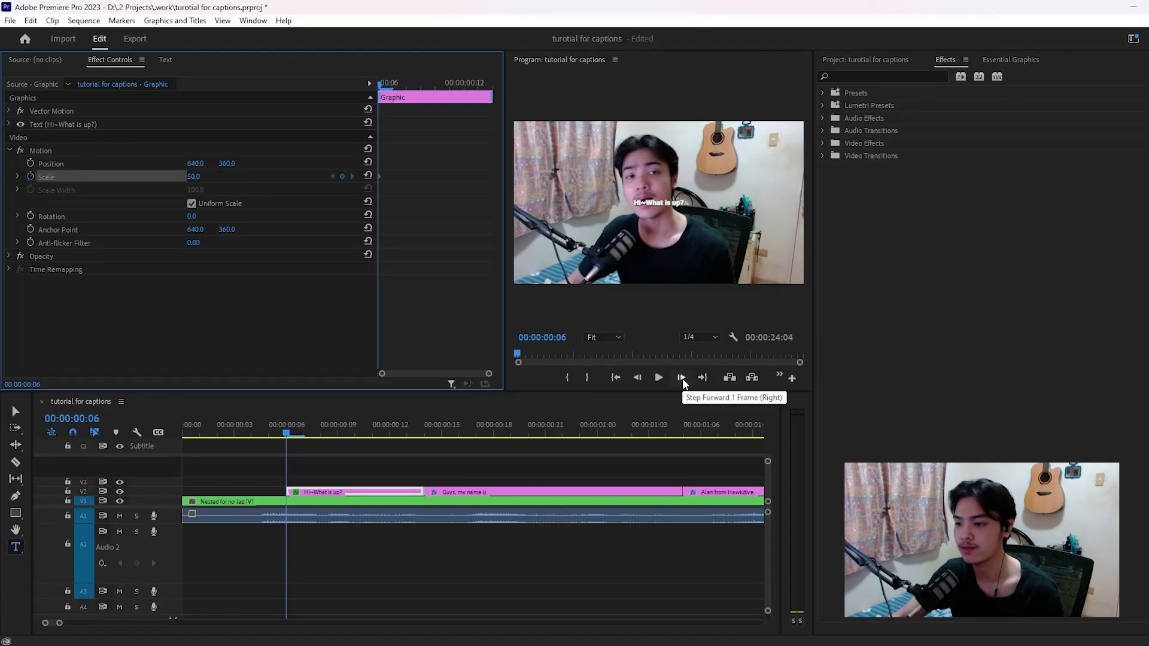
Move the playhead to 00:00:00:09 and set the graphic's Scale to 100 for a second keyframe
click(682, 378)
click(683, 378)
click(683, 379)
click(683, 378)
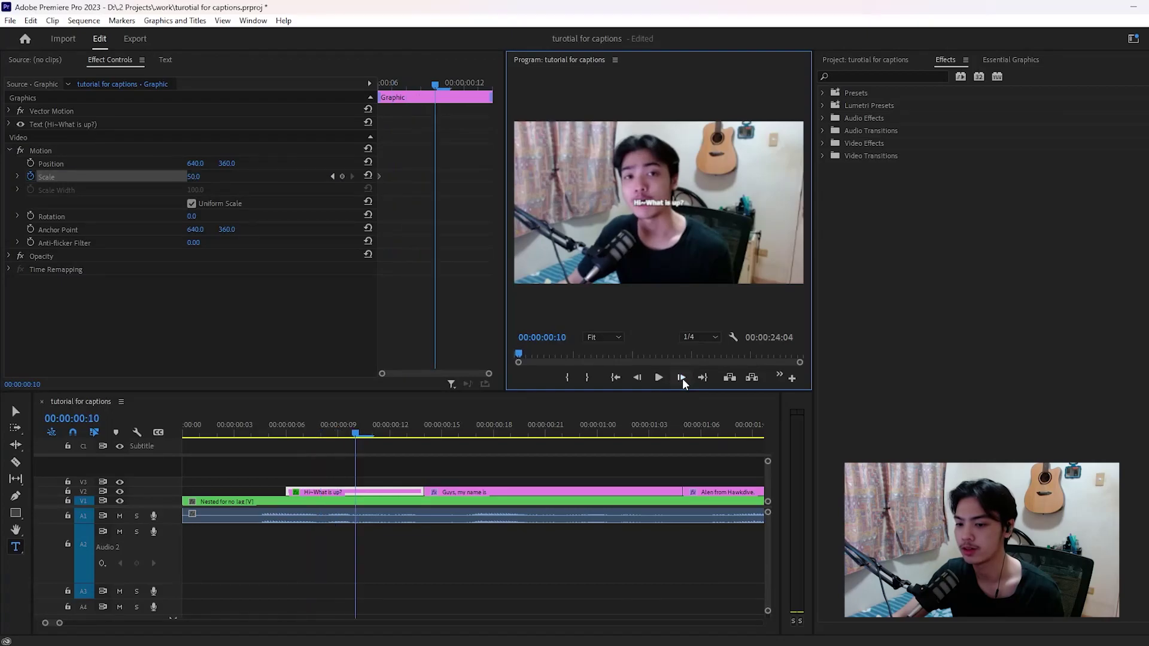
click(638, 378)
click(198, 177)
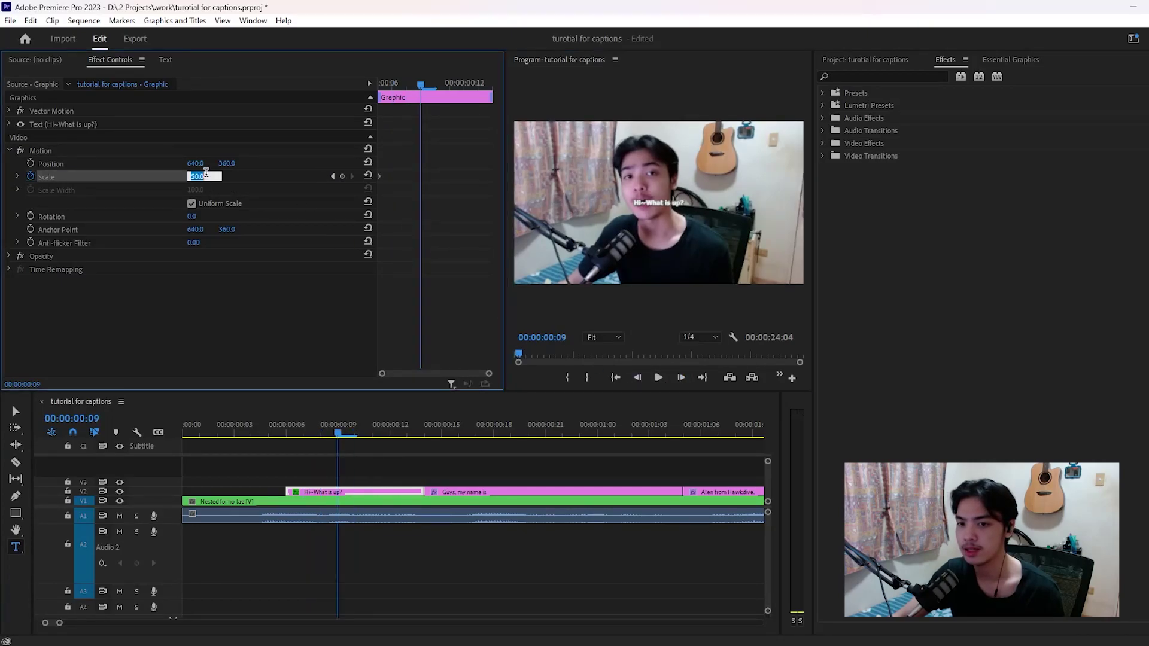
text(100)
key(Return)
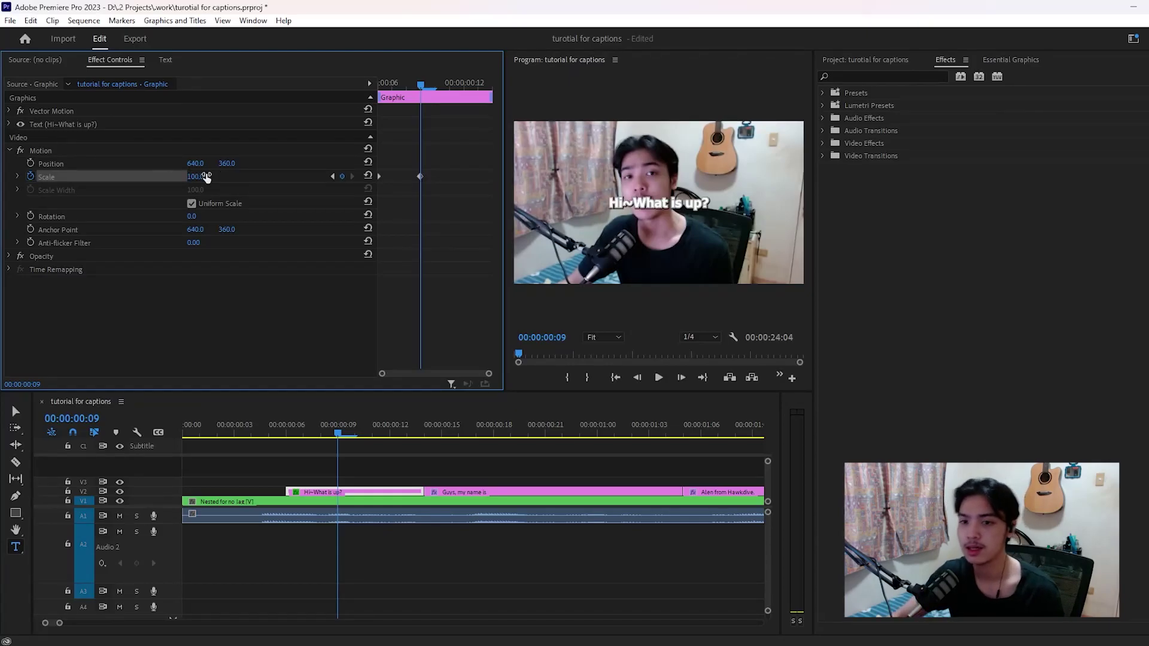
Step one frame forward to 00:00:00:10 and set the graphic's Scale to 95 for a third keyframe
click(678, 379)
click(204, 176)
text(95)
key(Return)
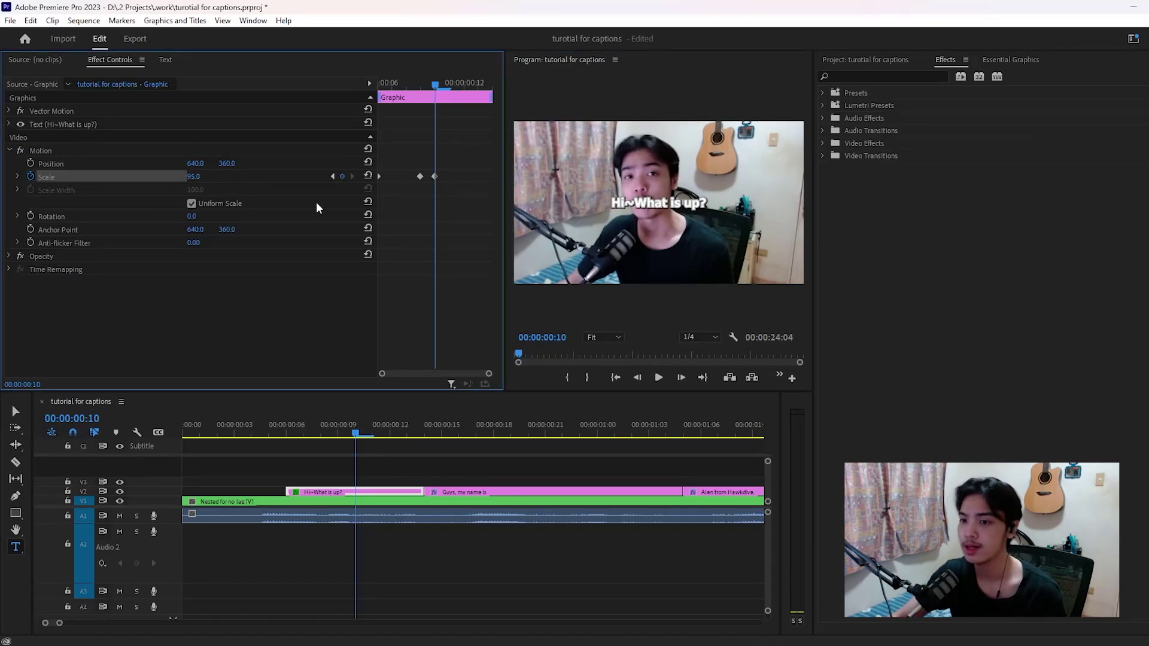
Select all three Scale keyframes and change their interpolation from linear to a smooth eased curve
drag(393, 180, 367, 204)
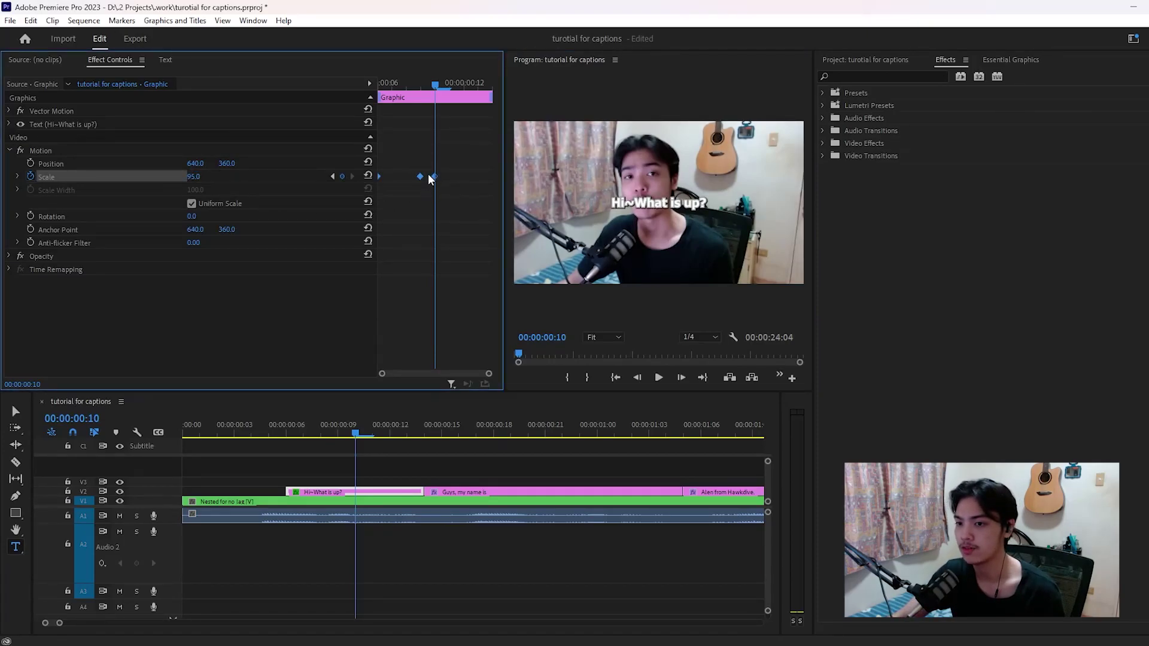
right_click(419, 178)
click(494, 362)
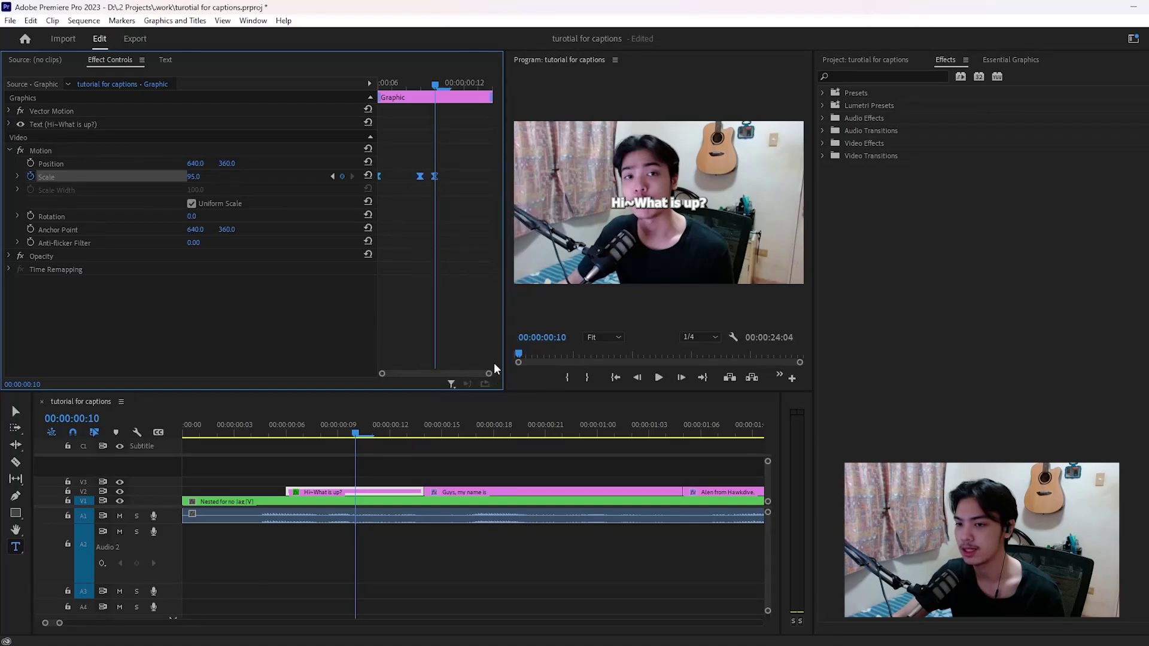
Show the Scale graphs in an enlarged view, reshape the keyframes' velocity curves with their handles, and restore the layout
key(grave)
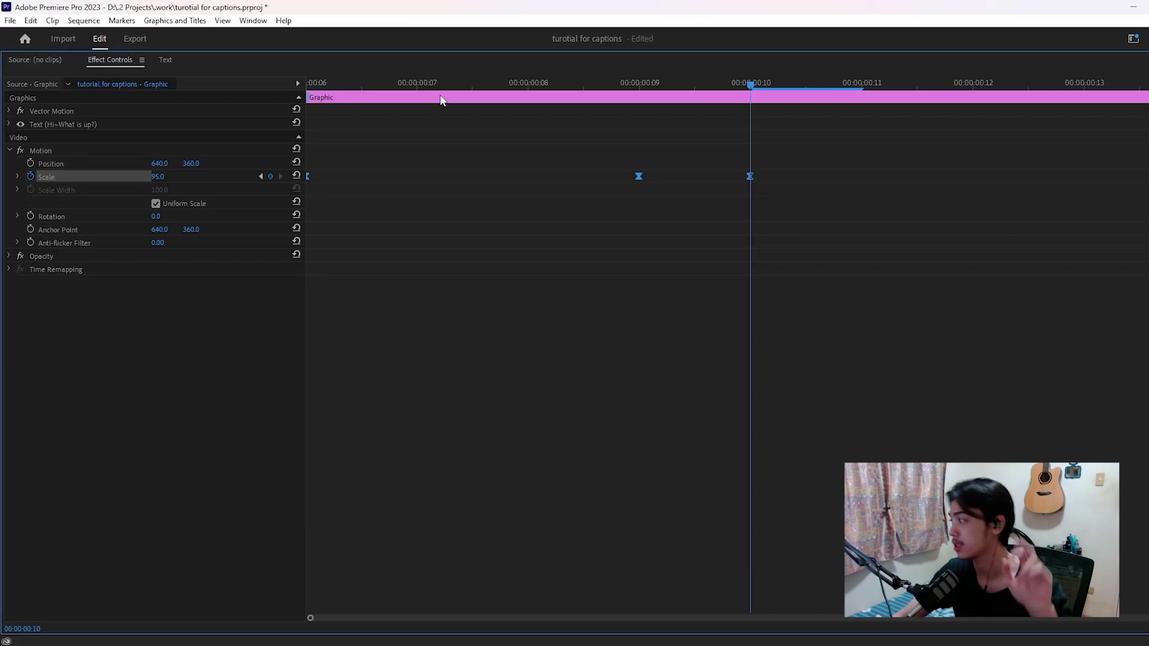
click(17, 177)
drag(860, 139, 308, 293)
drag(733, 204, 710, 205)
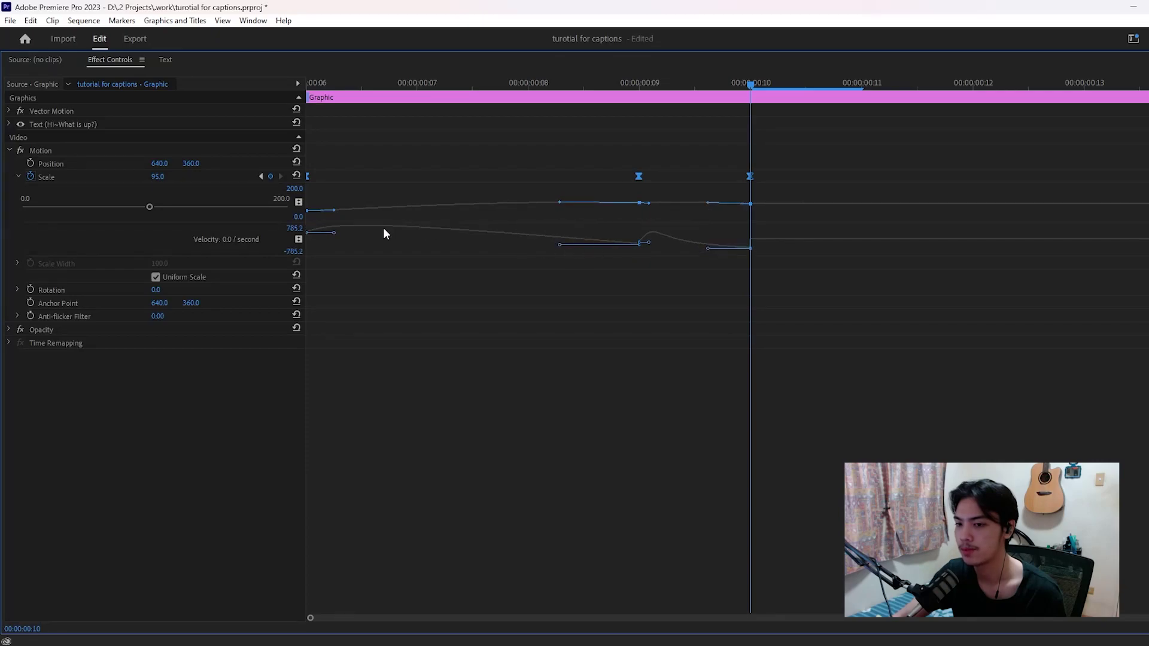
click(336, 234)
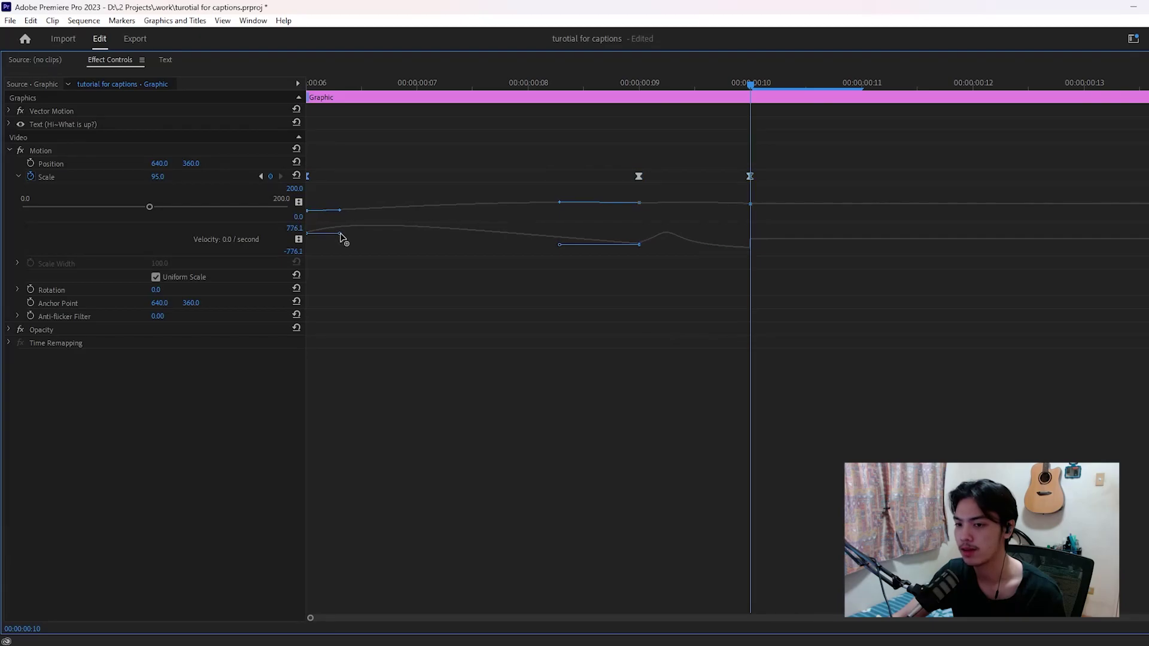
key(grave)
Replay and scrub the start of the sequence several times to check the "Hi~What is up?" scale animation
click(281, 426)
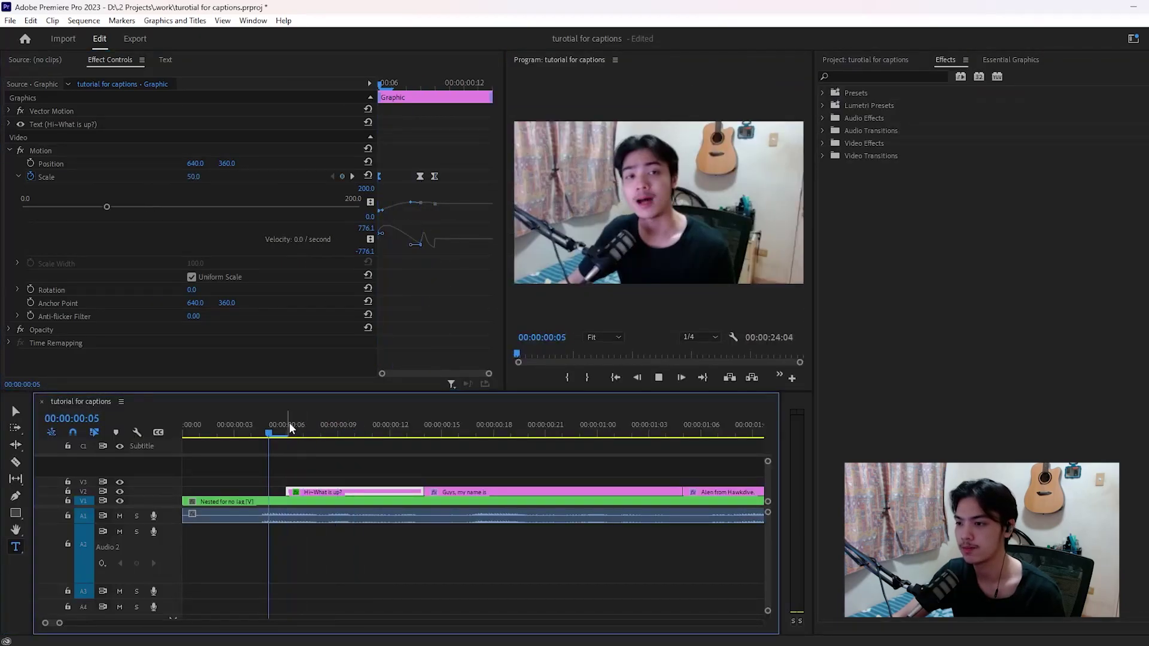
key(space)
key(space)
click(273, 430)
key(space)
key(space)
drag(270, 427, 252, 427)
key(space)
key(space)
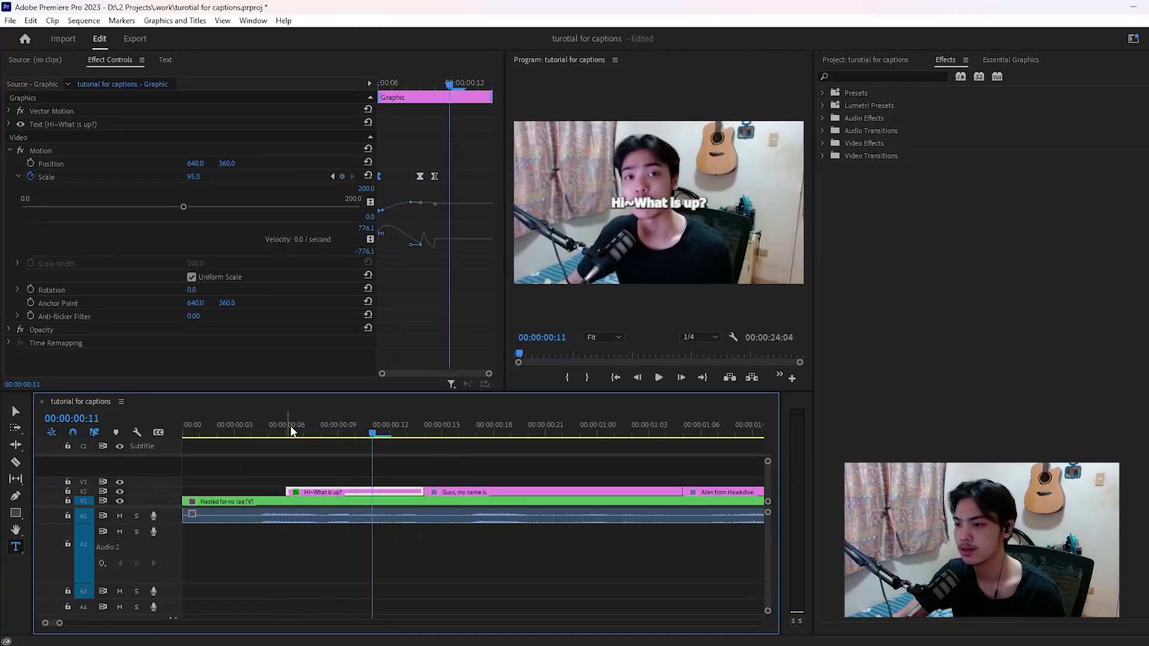
drag(389, 430, 322, 433)
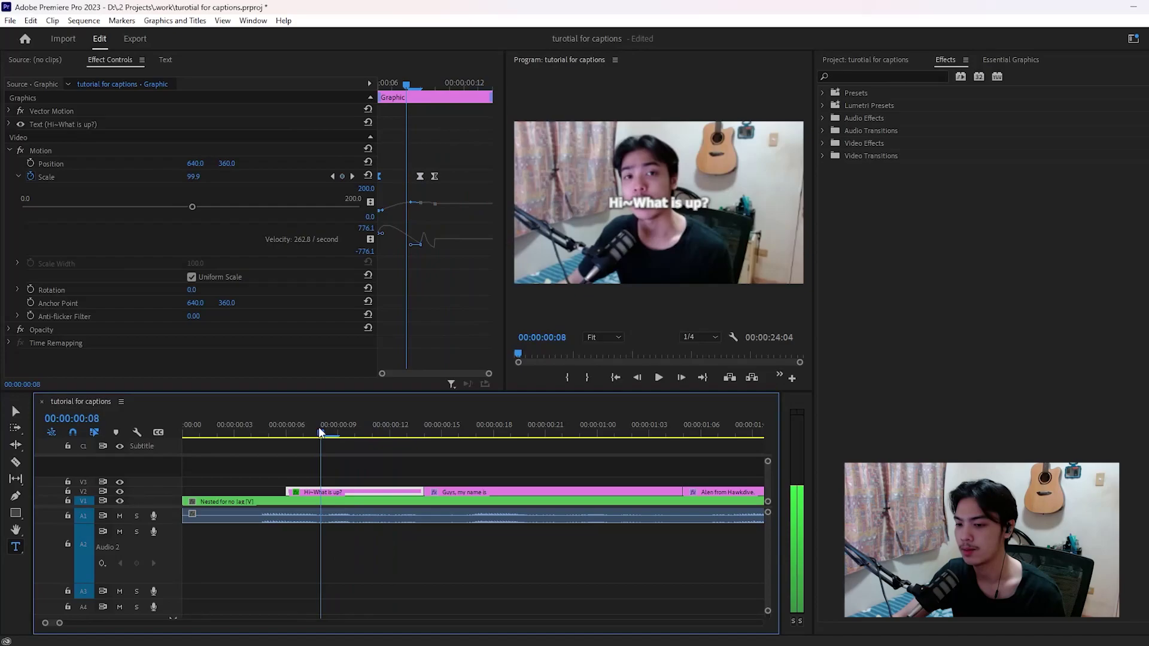
Save the graphic's animated Motion effect as a preset named "-for tutorial", with the type Scale
click(10, 151)
right_click(40, 151)
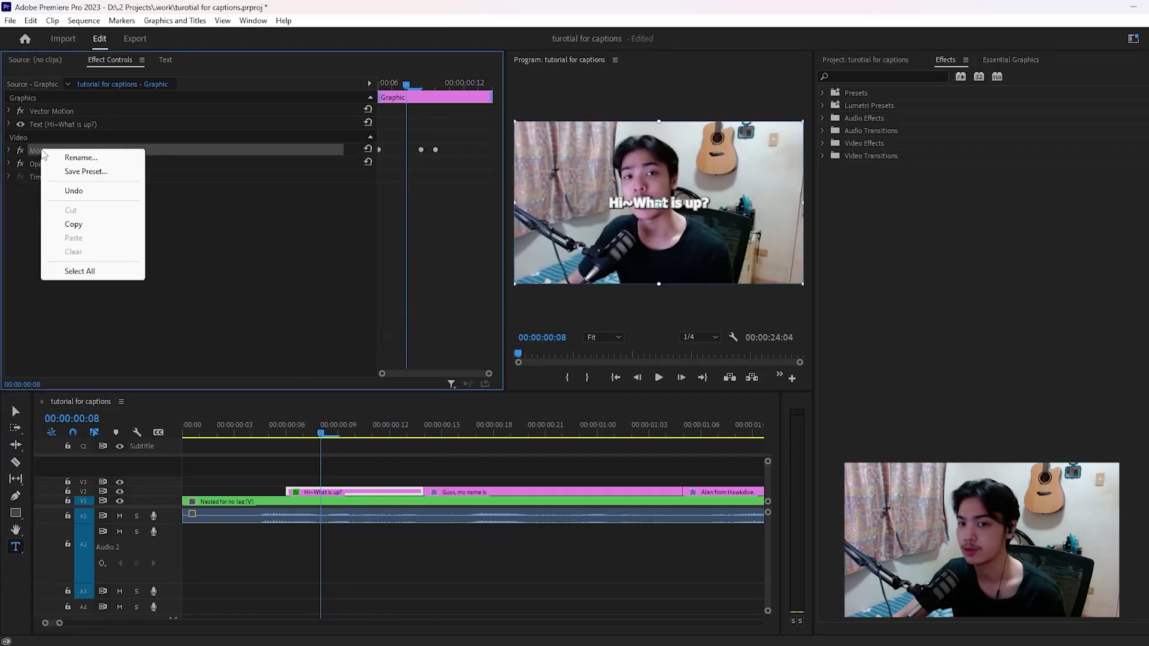
click(86, 172)
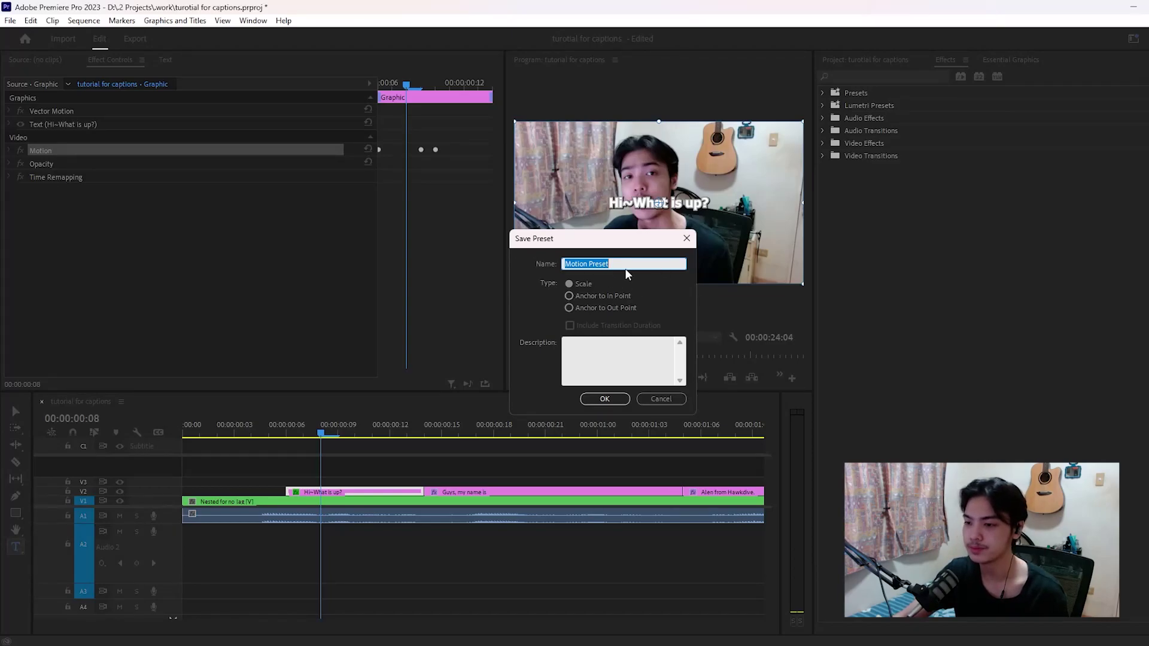
key(BackSpace)
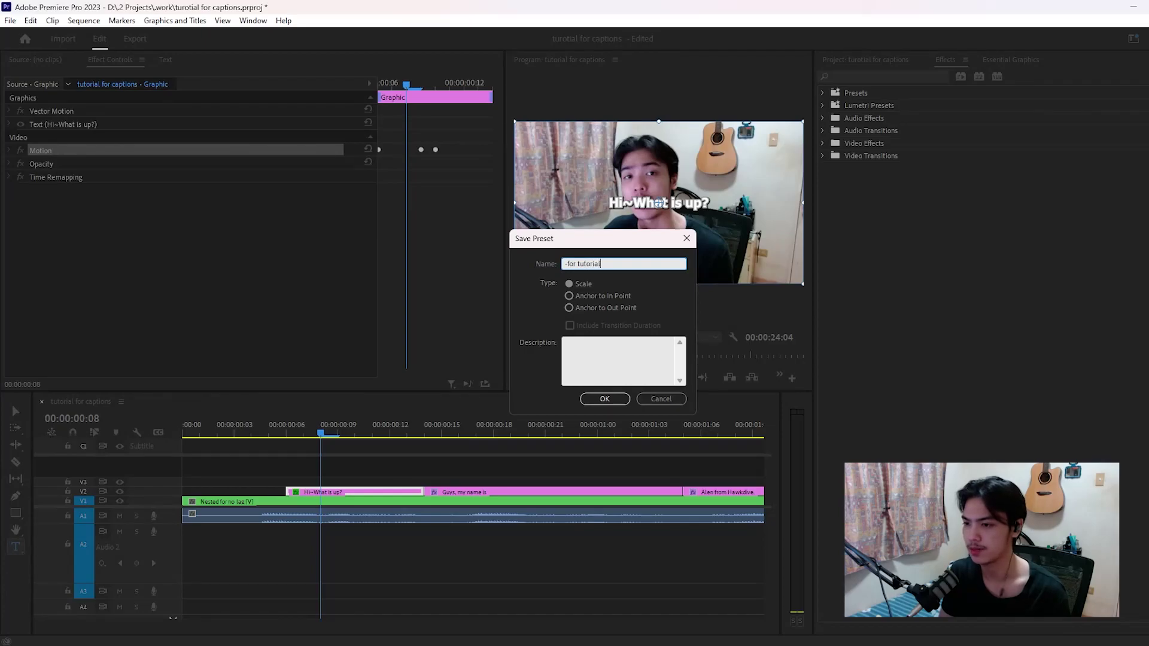
key(Return)
Copy the animated Motion effect of the "Hi~What is up?" graphic
scroll(546, 527, down, 2)
scroll(545, 527, down, 4)
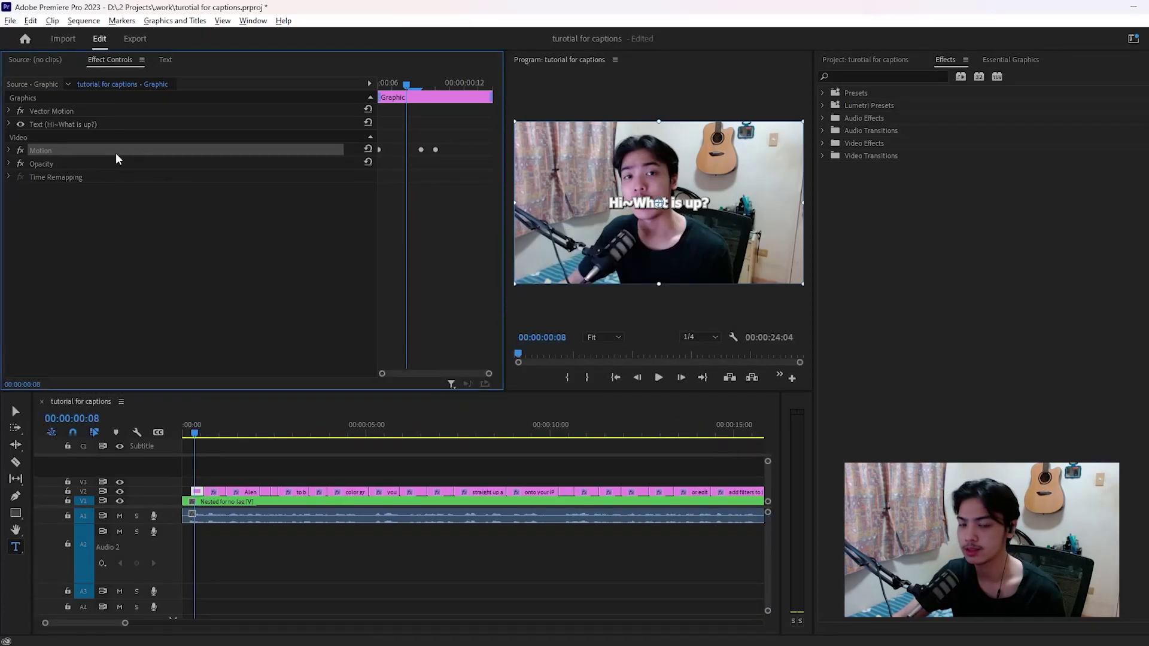
right_click(45, 151)
click(107, 223)
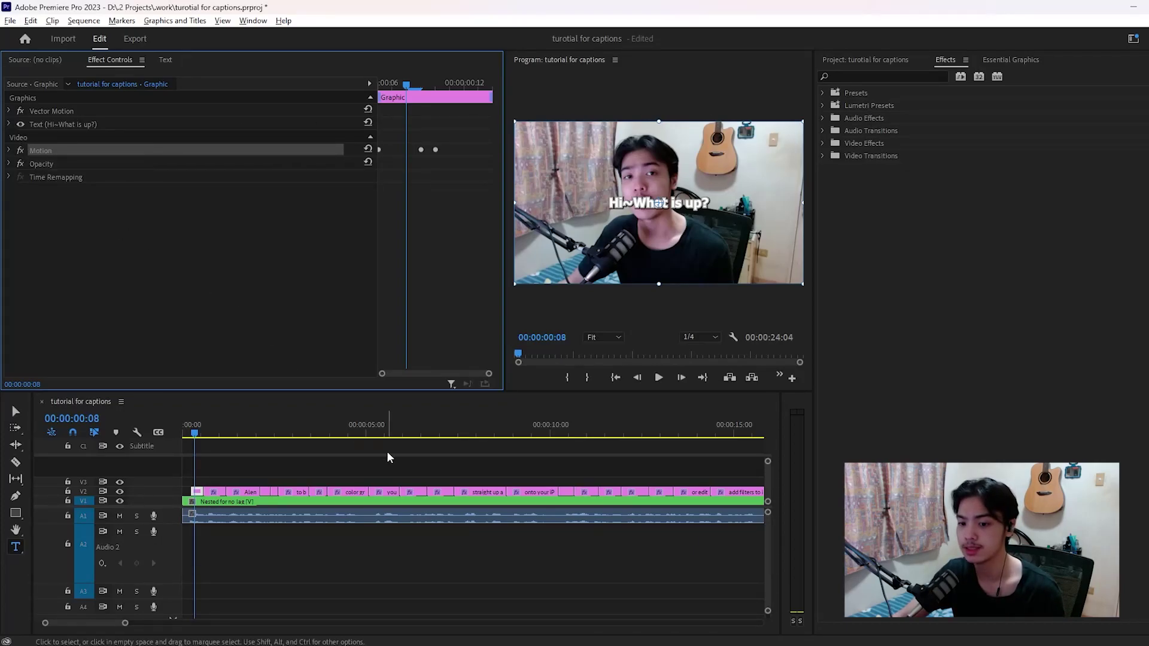
scroll(571, 474, down, 2)
drag(688, 473, 201, 495)
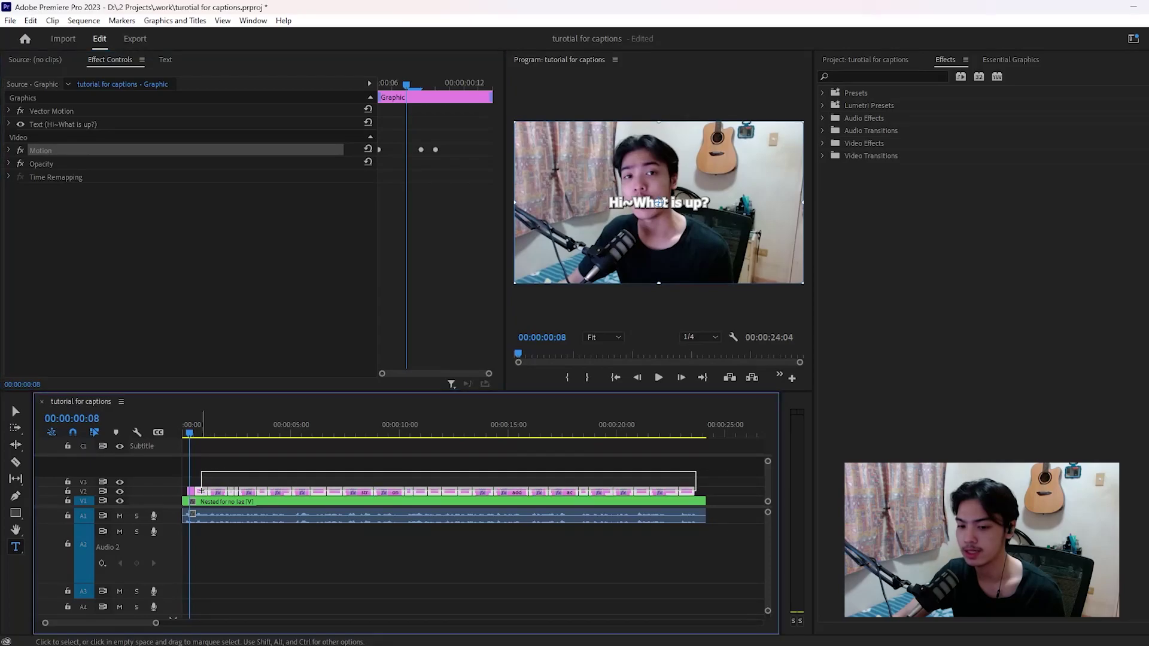
right_click(202, 495)
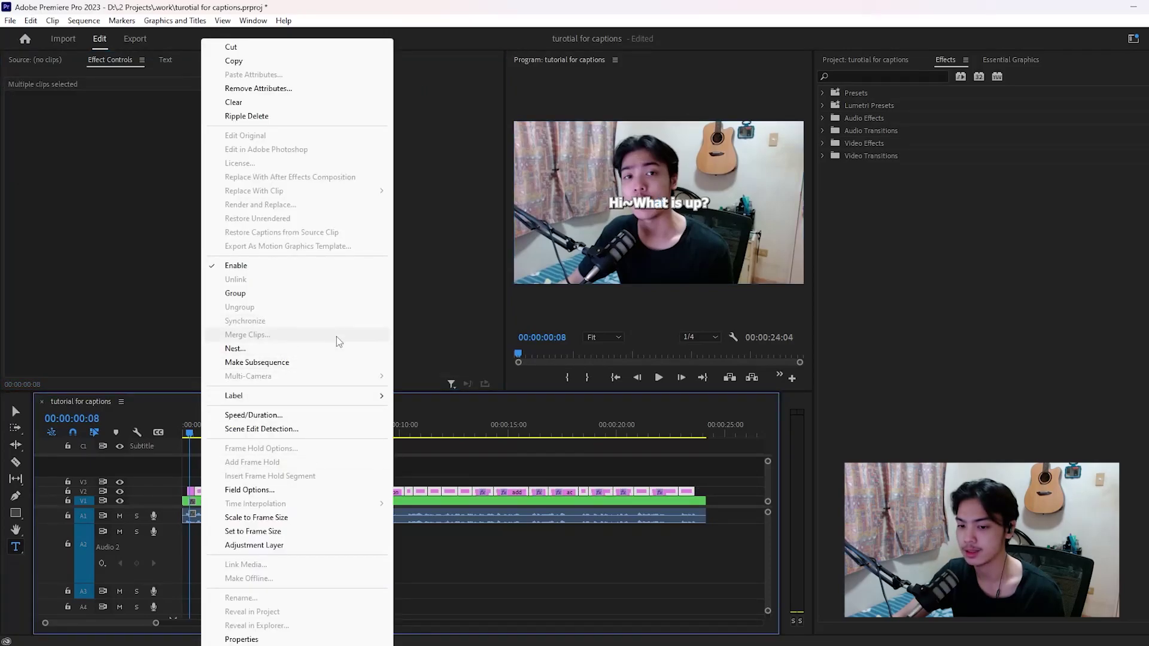
click(238, 481)
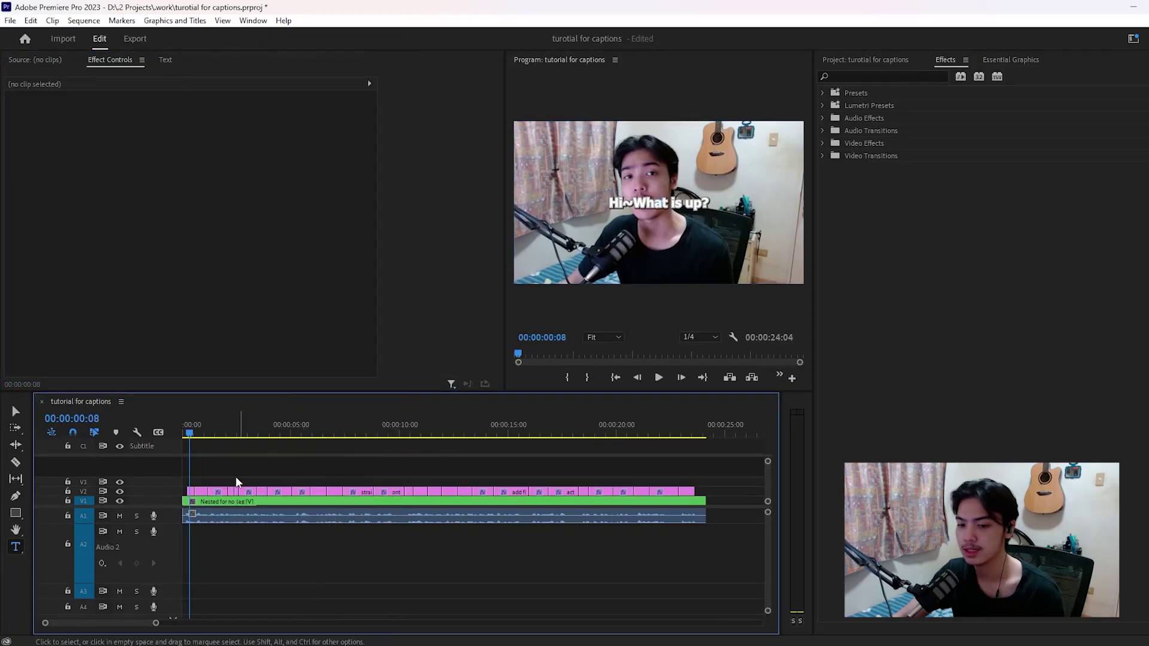
Take the Motion effect from the first caption graphic and paste it onto all the other caption graphics on V2
click(192, 492)
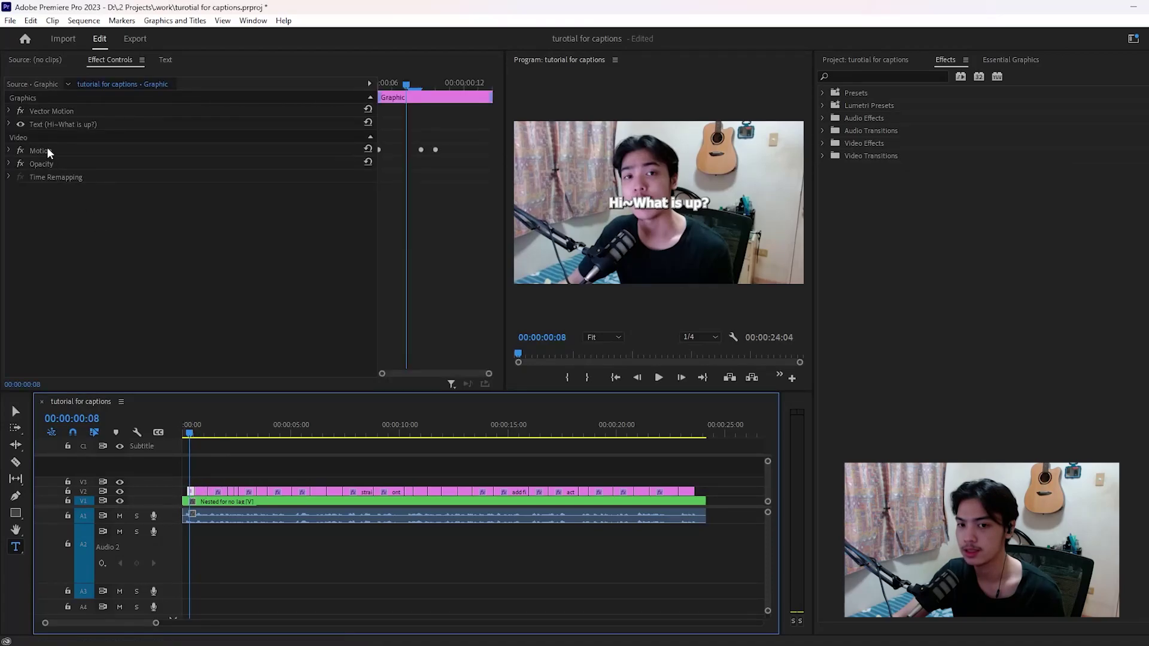
click(48, 149)
drag(705, 467, 203, 492)
key(ctrl+v)
click(203, 470)
Play the sequence from 00:00:00:00 to its end to review the scale animation on every caption
scroll(207, 469, up, 4)
scroll(207, 470, up, 3)
drag(228, 444, 174, 436)
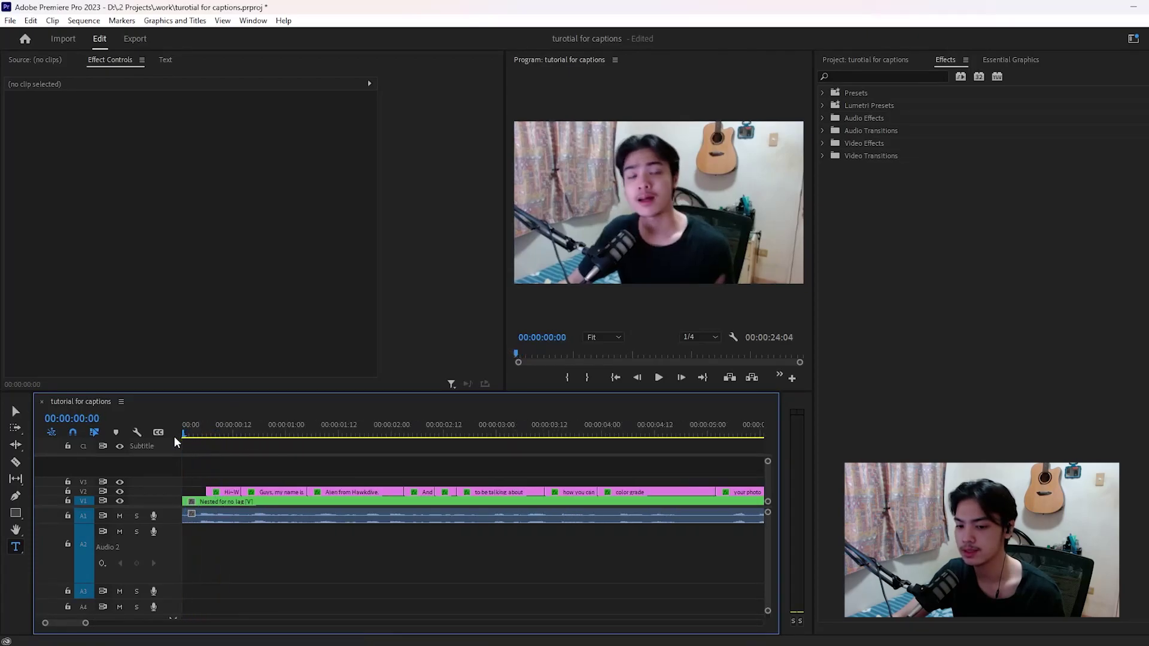
key(space)
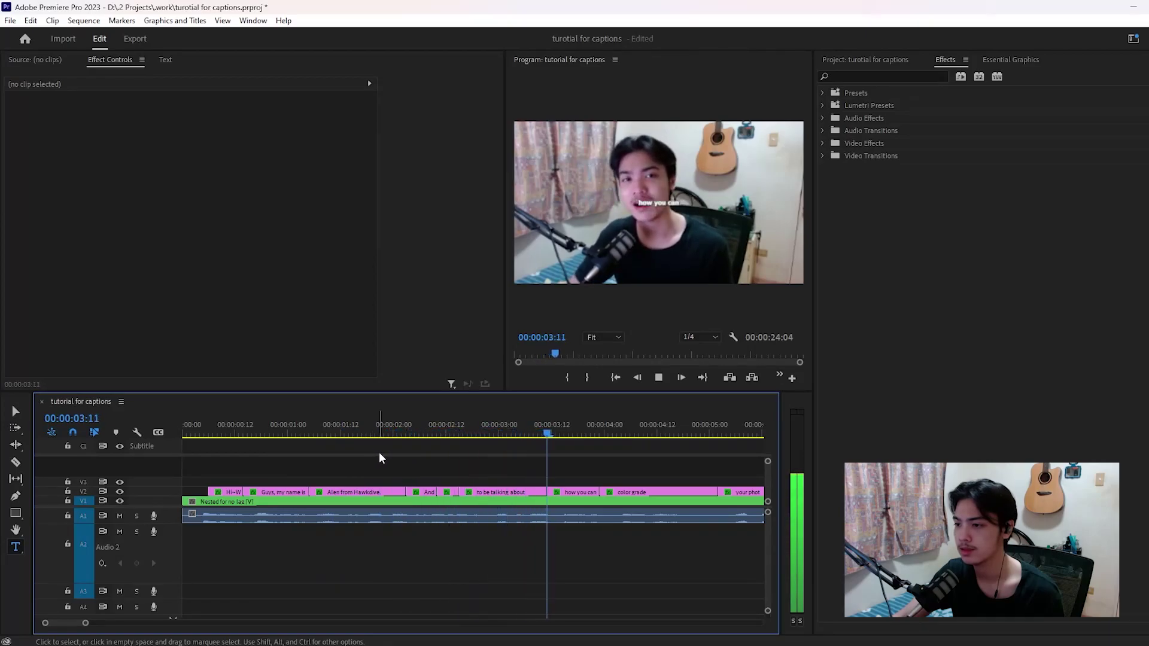
scroll(406, 463, down, 5)
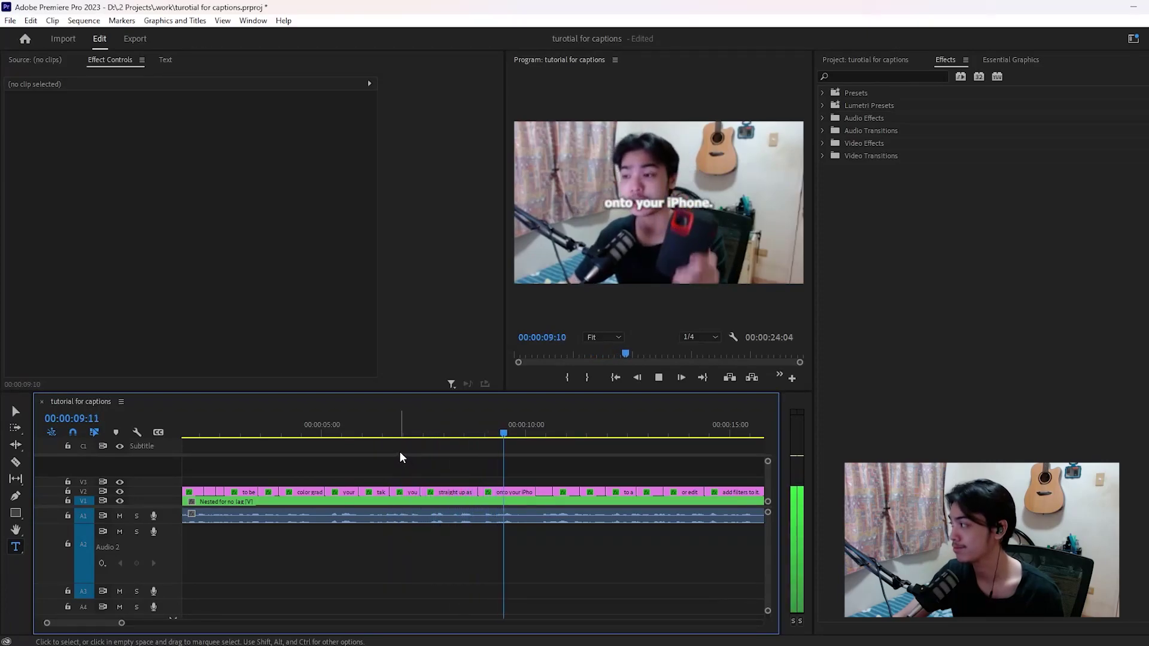
scroll(431, 471, down, 5)
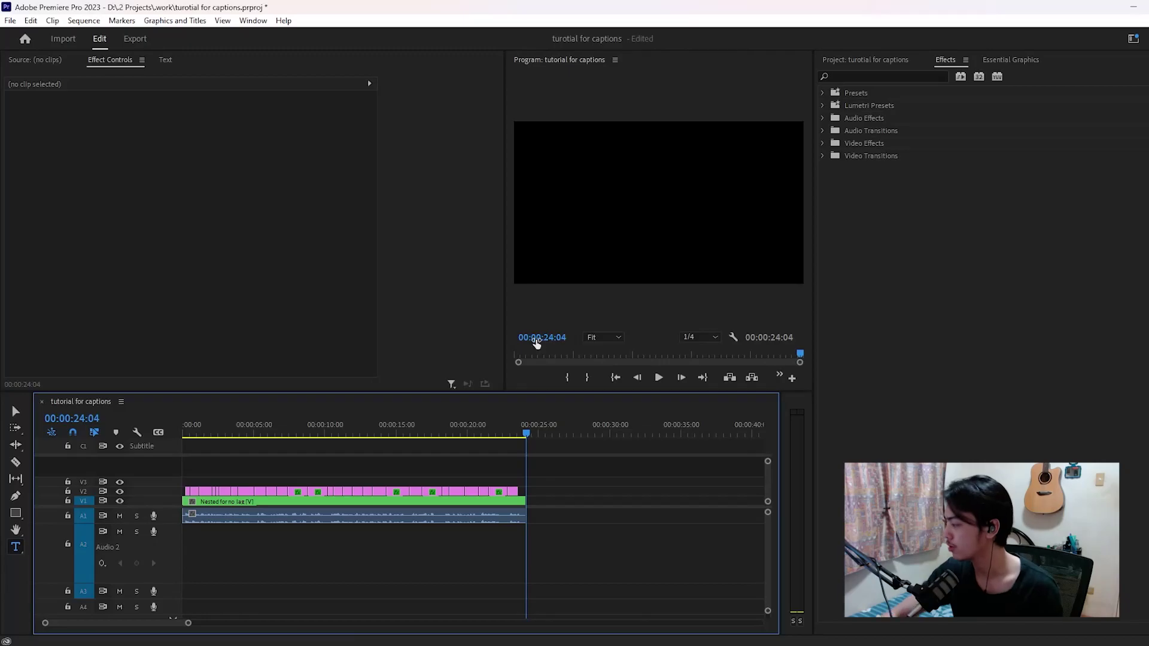
Unlink the video and audio of the "Nested for no lag" clip
alt+scroll(504, 530, up, 1)
click(504, 515)
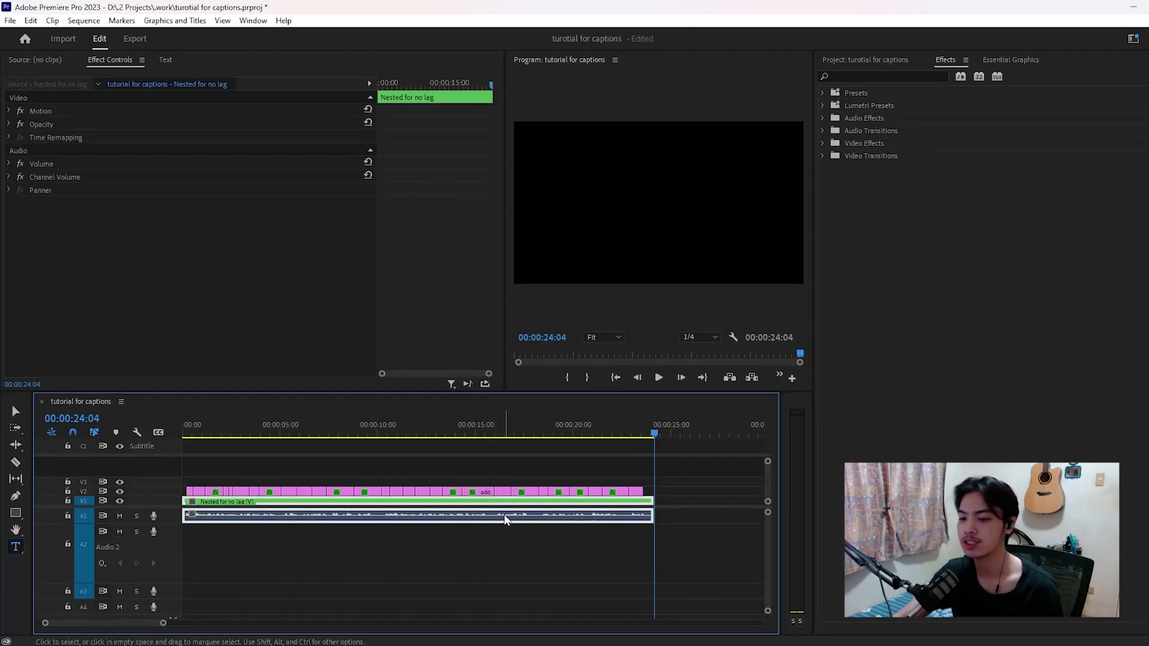
right_click(504, 515)
click(593, 230)
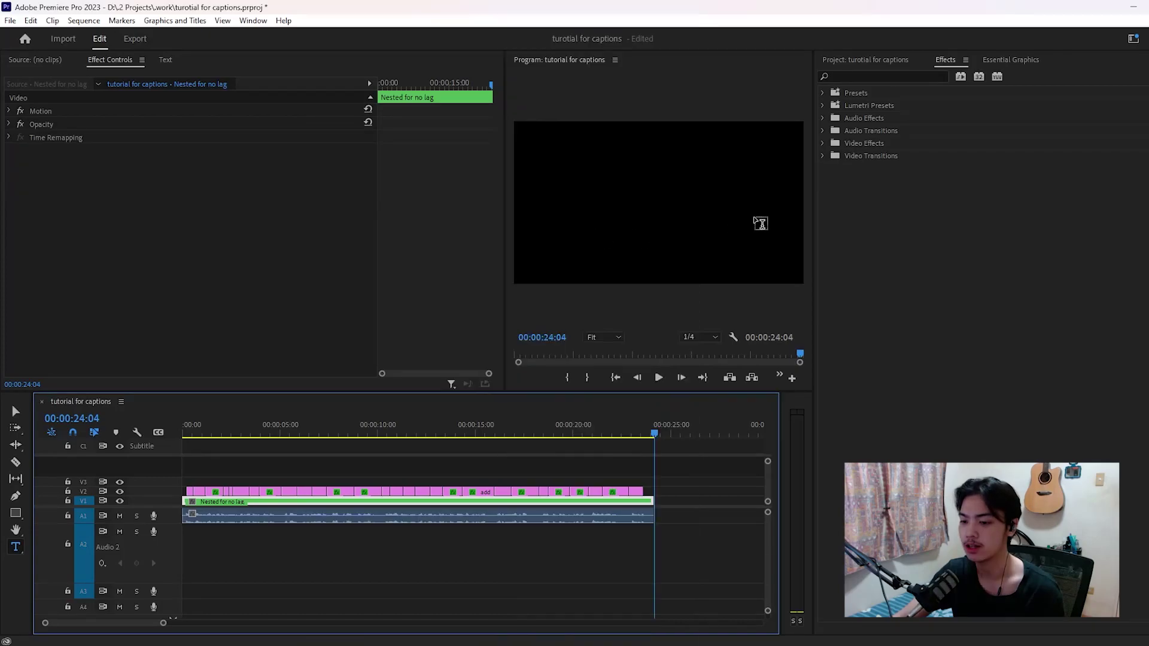
Search the effects for "compress" and apply Single-band Compressor to the audio clip on A1
click(907, 76)
text(com)
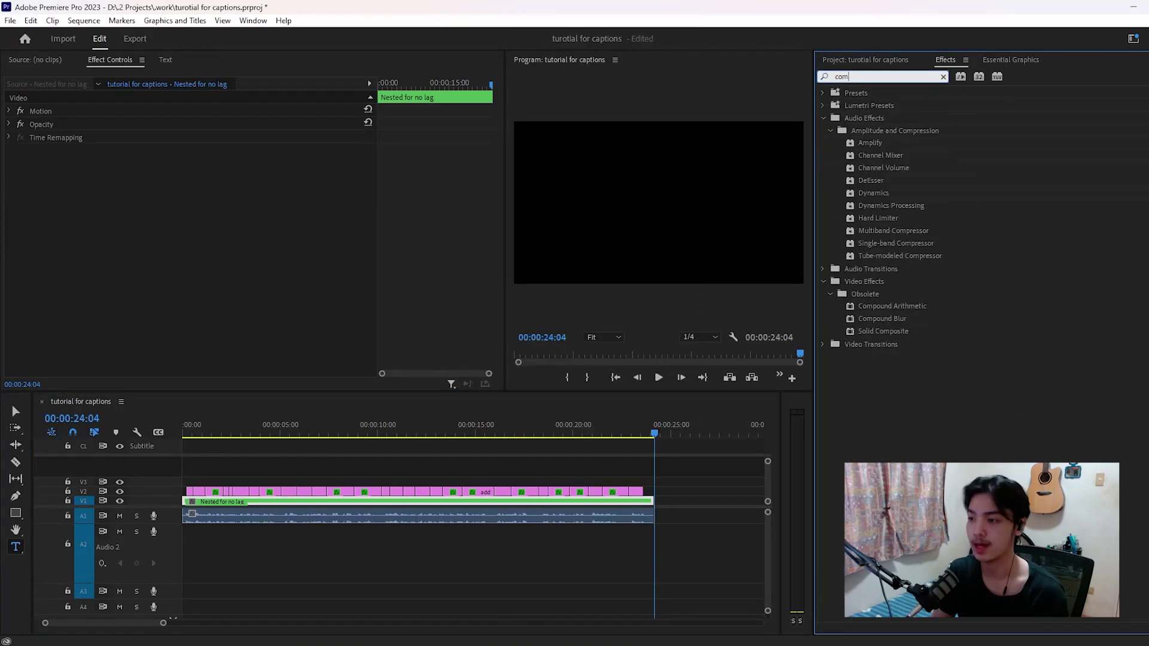
text(press)
drag(896, 243, 527, 519)
Edit the Single-band Compressor's custom setup and choose the Low-Mid Enhancer preset
click(227, 164)
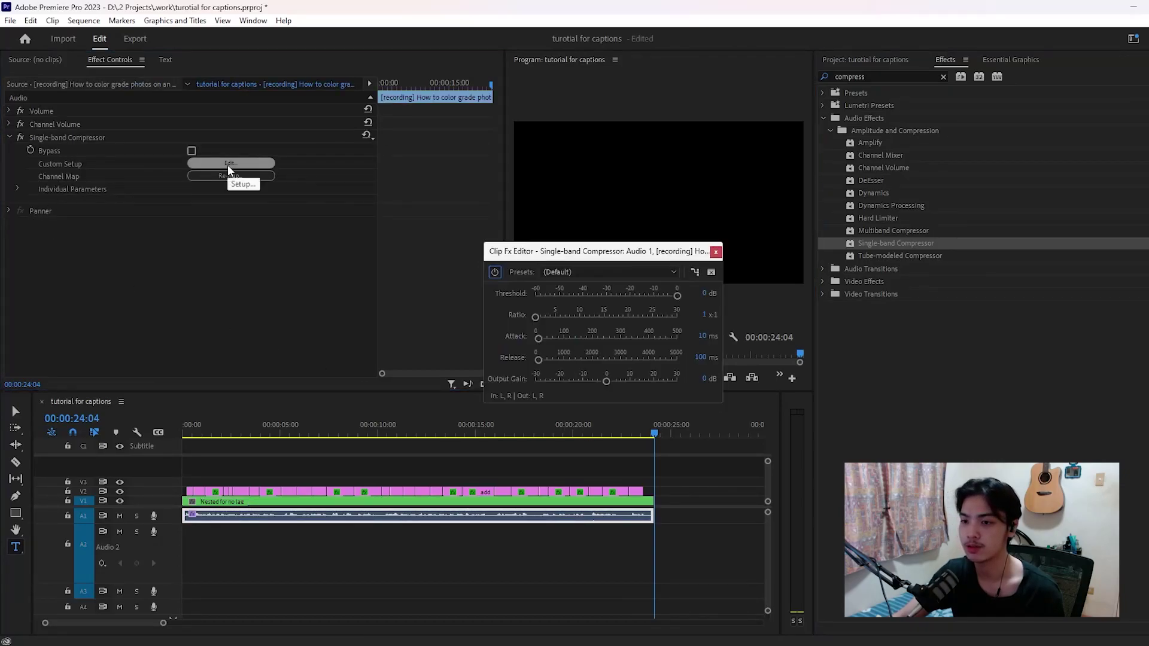
click(609, 273)
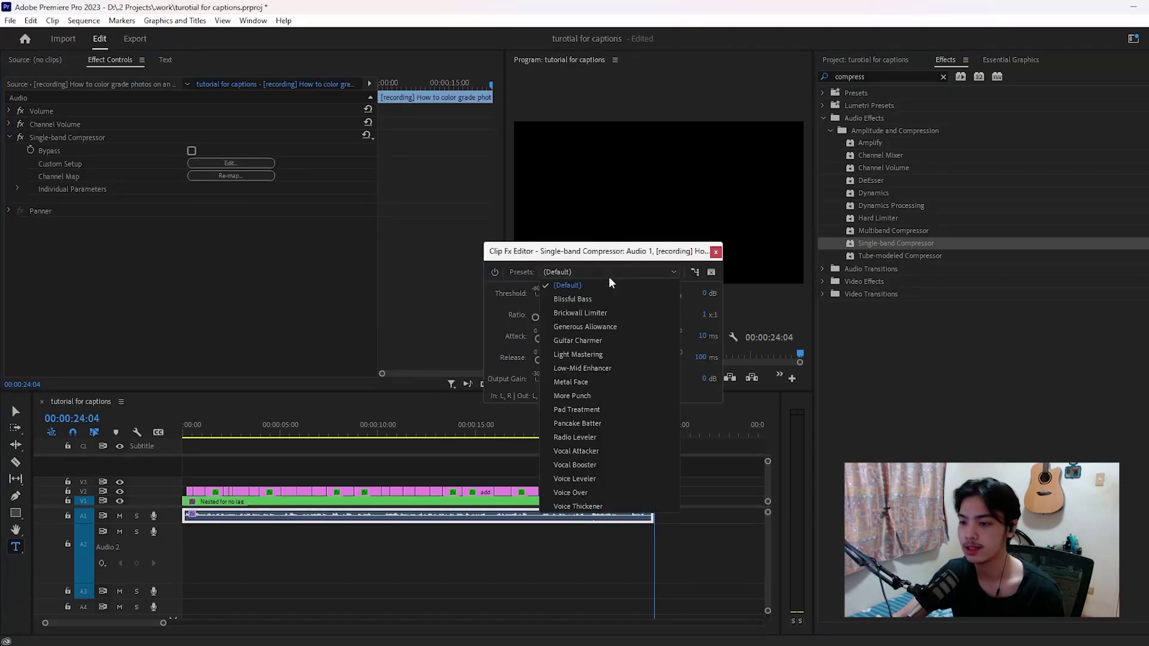
click(608, 366)
Play the sequence from about 00:00:07:00 to listen to the compressed audio
click(448, 444)
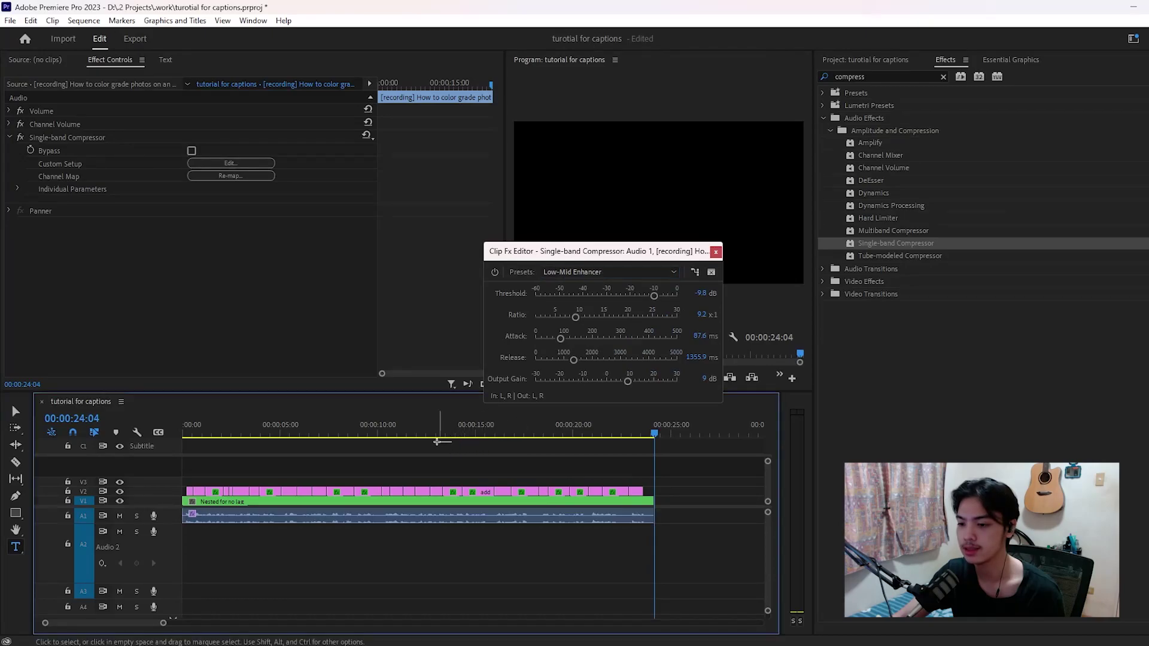
drag(381, 433, 319, 432)
key(space)
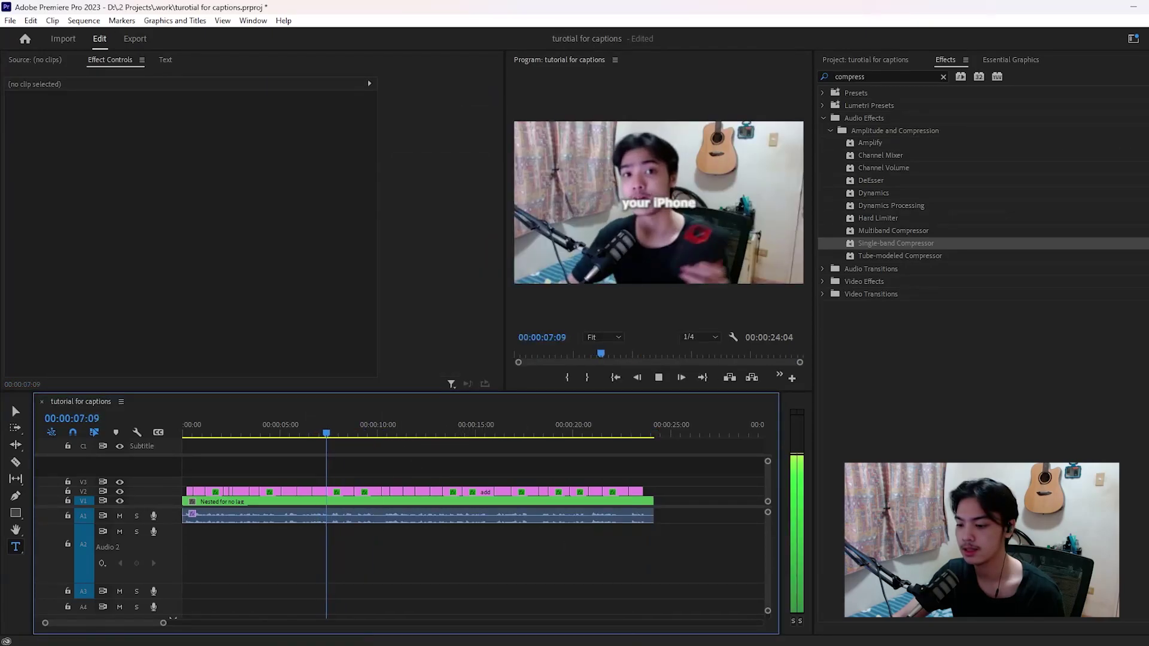
Stop playback and apply the DeEsser effect to the selected audio clip on A1
click(626, 516)
drag(660, 251, 909, 274)
key(space)
click(965, 274)
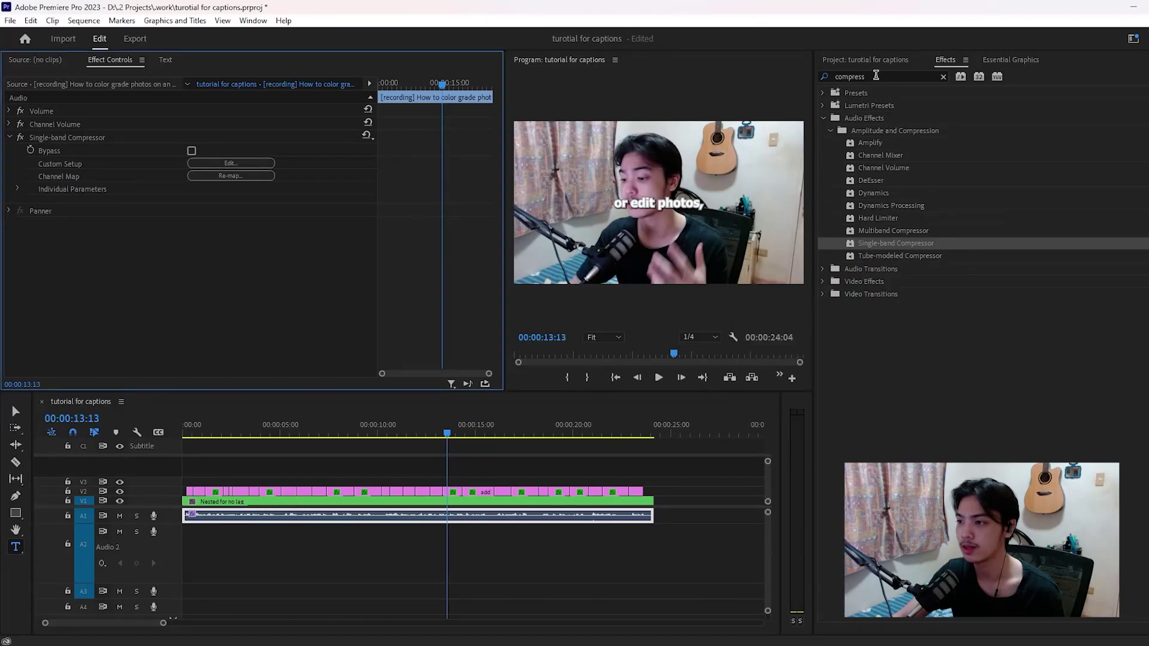
drag(876, 179, 533, 516)
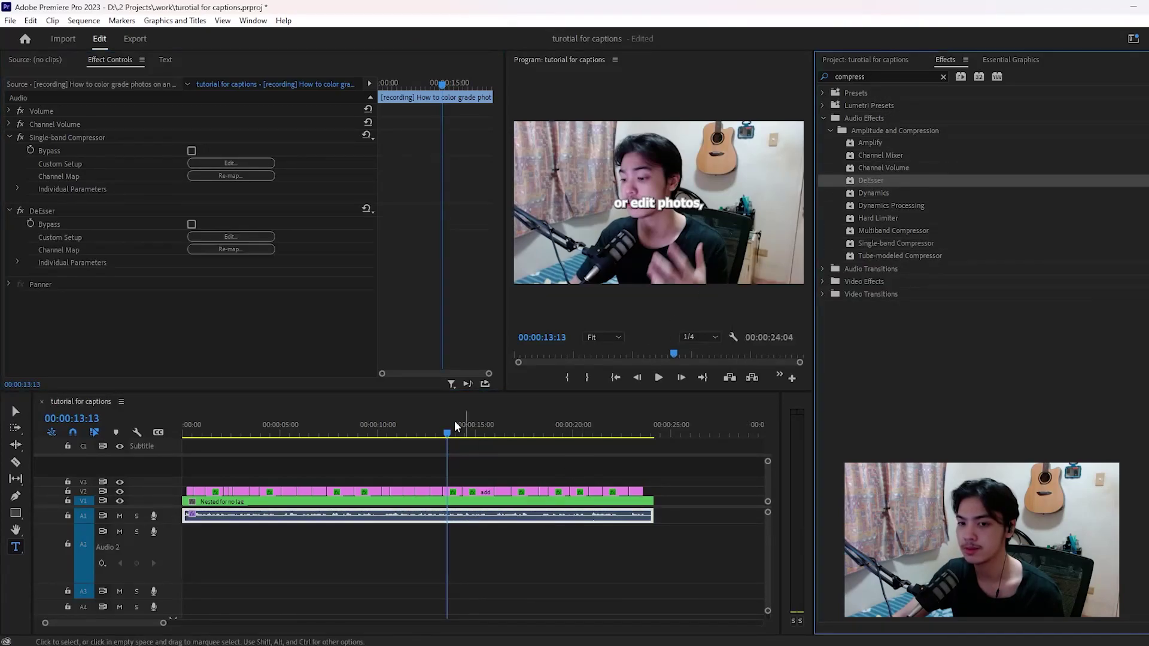
Edit the DeEsser's custom setup and choose the 4410 - 7000 Hz DeEsser preset
click(242, 238)
click(555, 191)
click(612, 229)
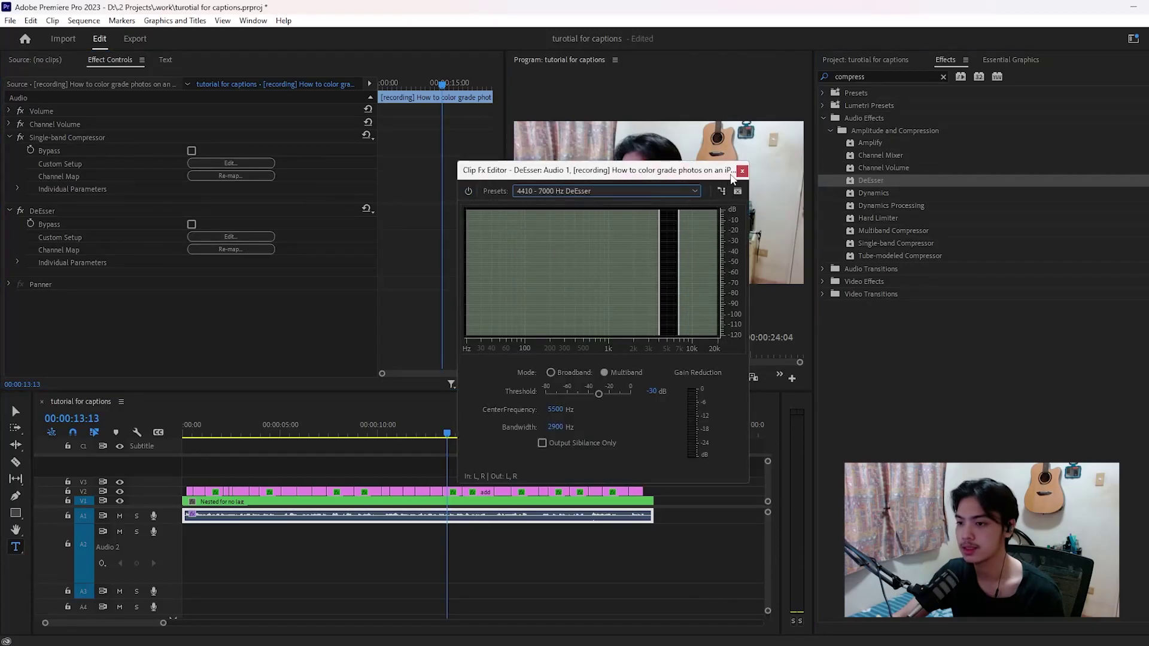
click(742, 174)
Search the effects for "deno", apply DeNoise to the audio clip on A1, and review its custom setup
click(888, 74)
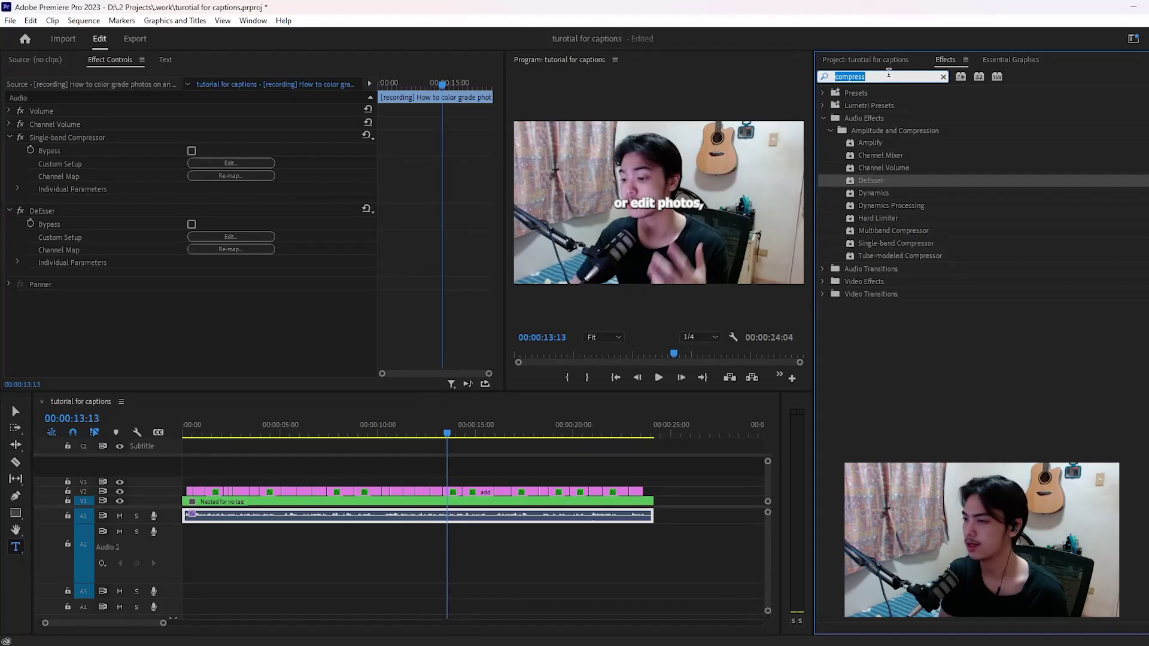
text(deno)
drag(871, 142, 518, 520)
click(232, 310)
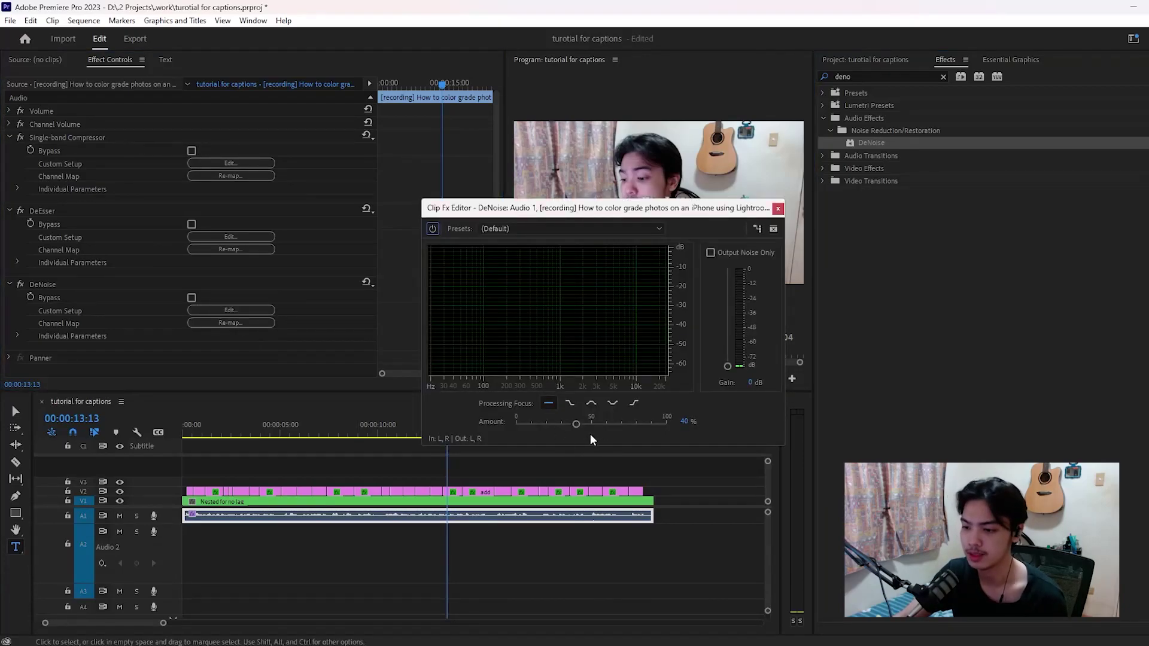
click(778, 208)
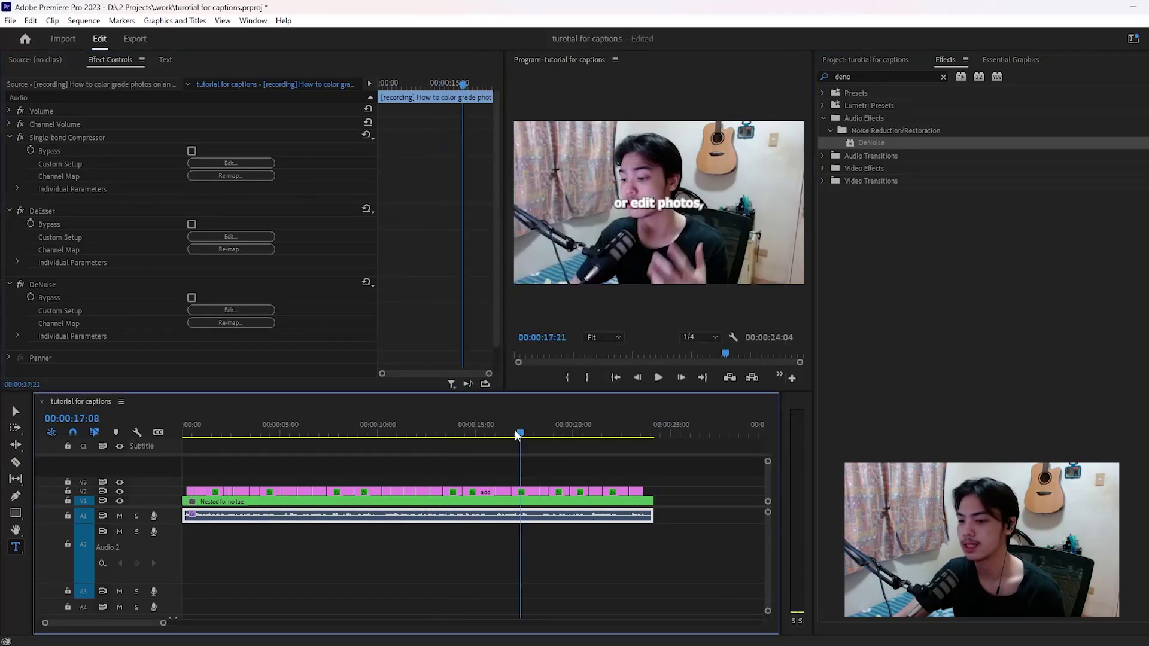
Play the sequence from the start to listen to the denoised audio, checking the DeNoise custom setup
key(Home)
key(space)
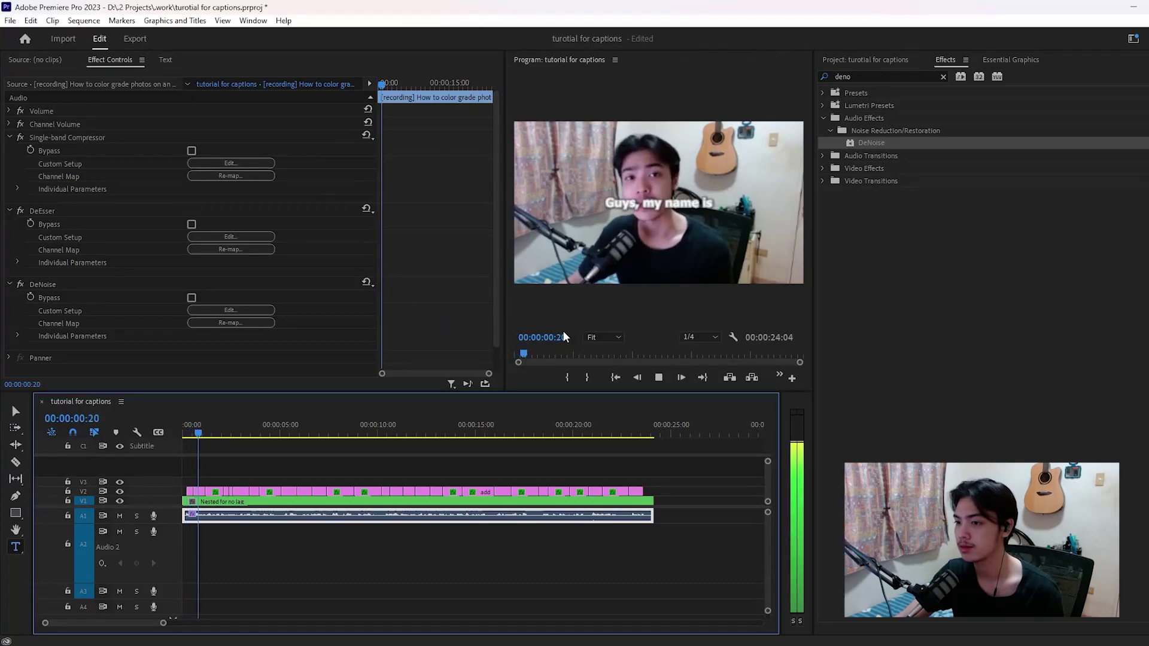
click(231, 311)
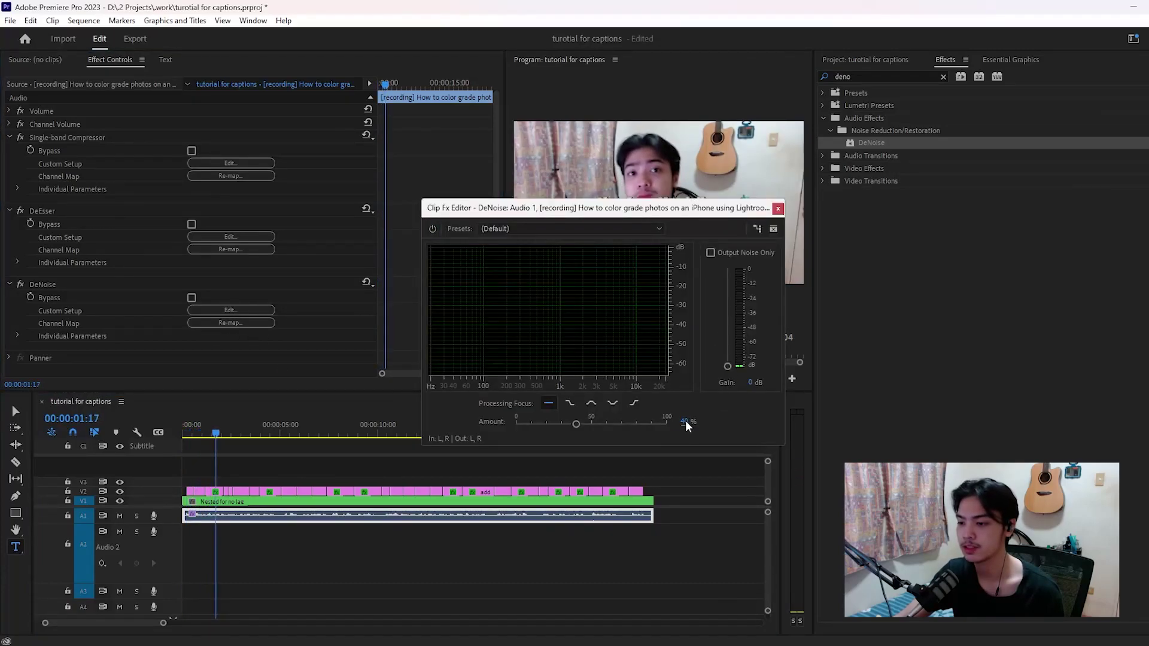
click(778, 208)
key(space)
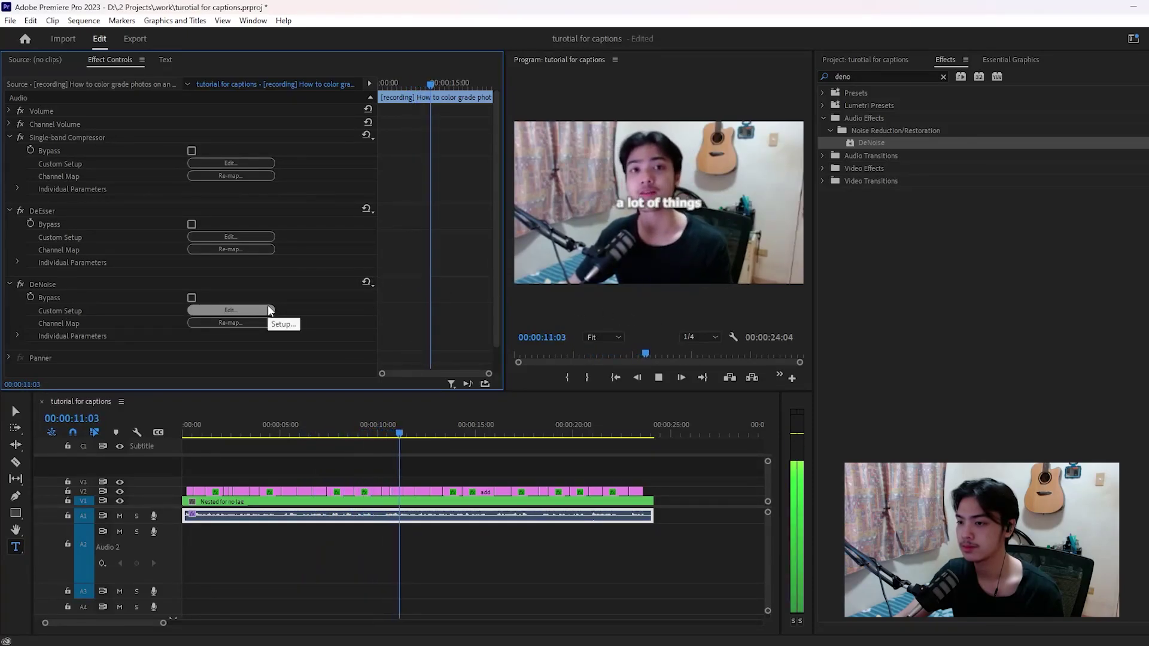
key(space)
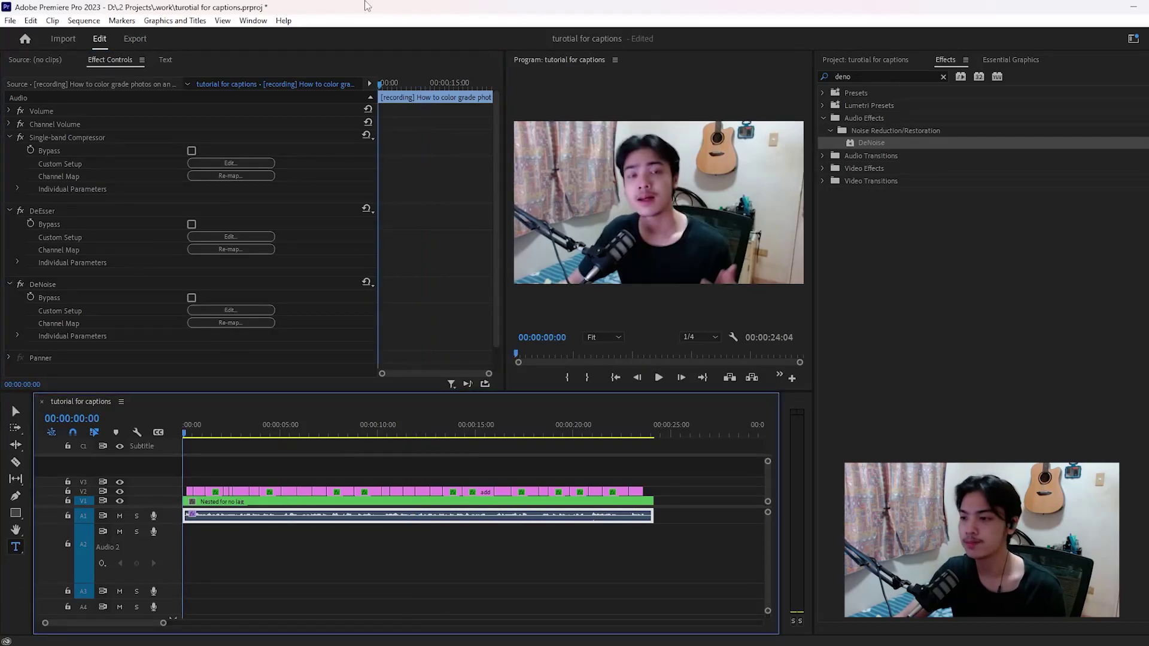
While the sequence plays from the start, set DeNoise's processing focus to higher frequencies and adjust its noise reduction amount
key(space)
click(256, 310)
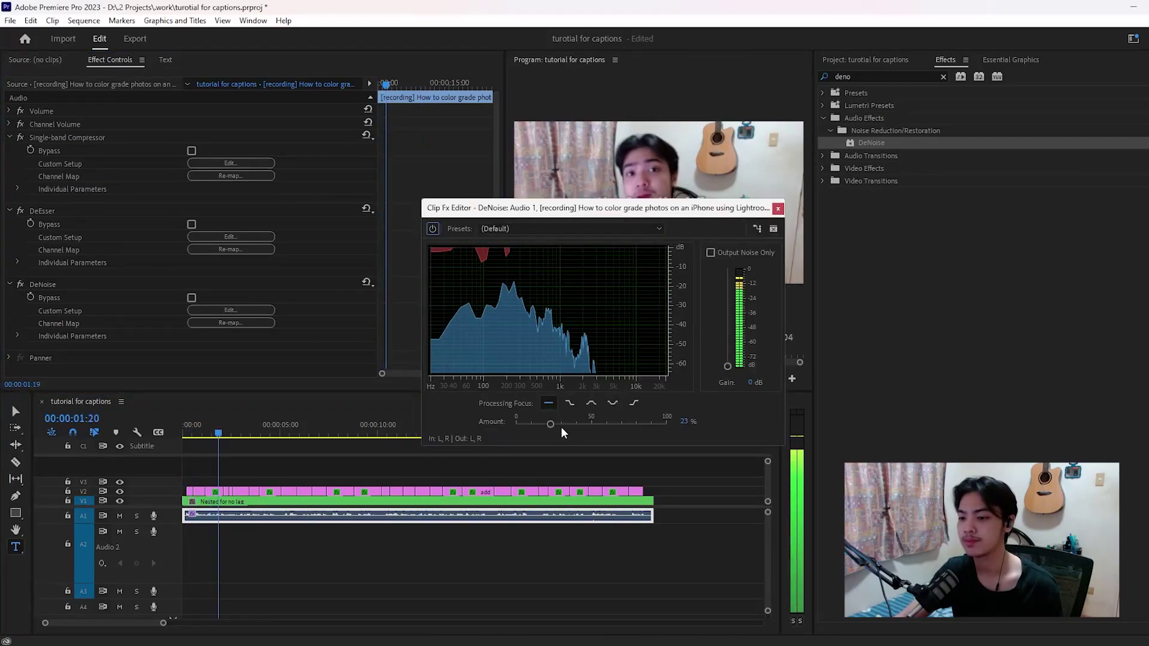
click(633, 404)
drag(550, 424, 570, 423)
click(778, 209)
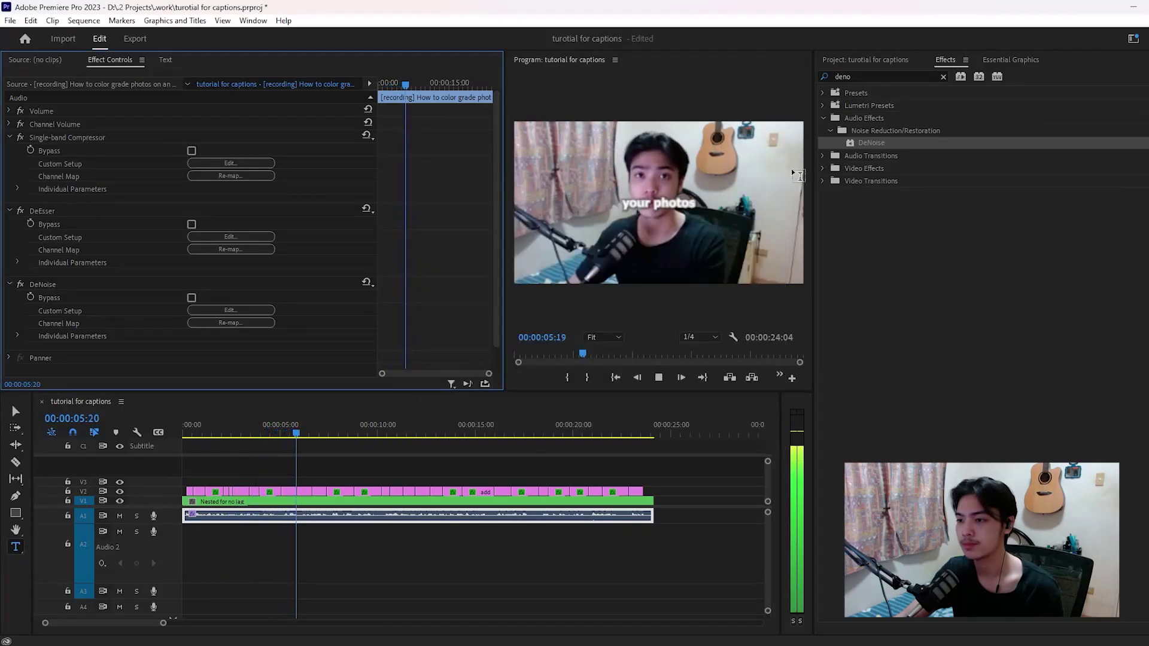